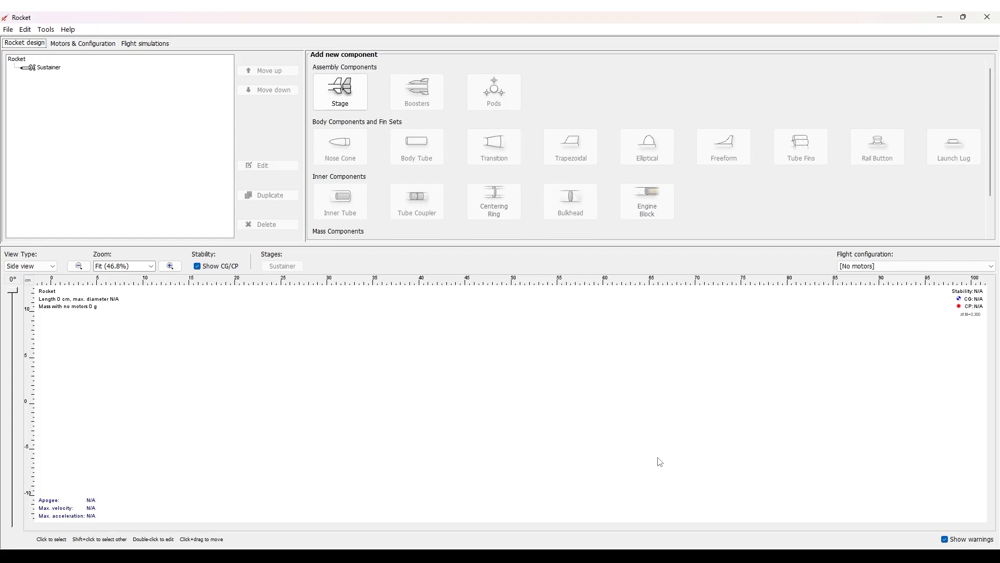
Start a new rocket design and add a body tube to the Sustainer stage without using a preset
{"action": "left_click", "coordinate": [8, 30]}
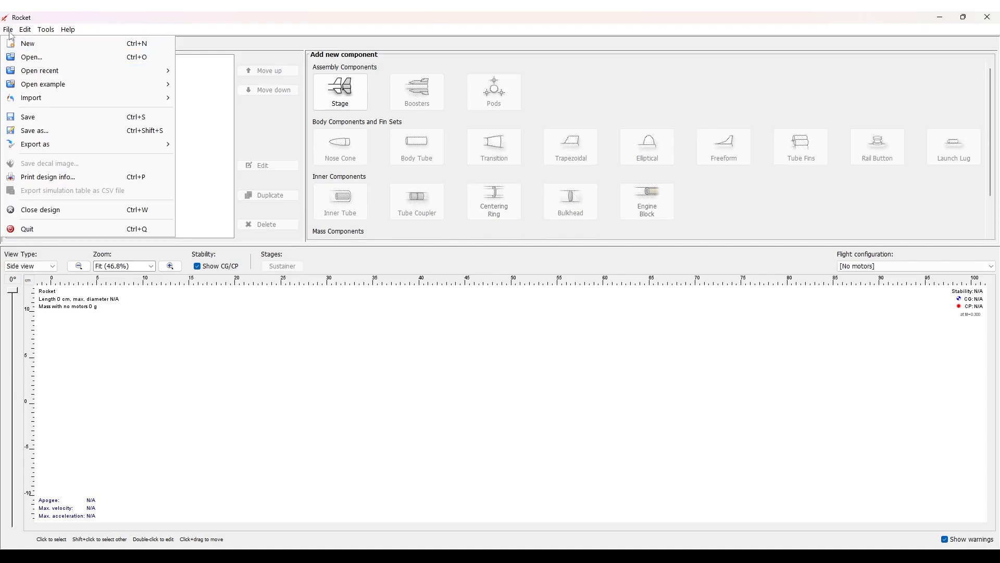
{"action": "key", "text": "ctrl+n"}
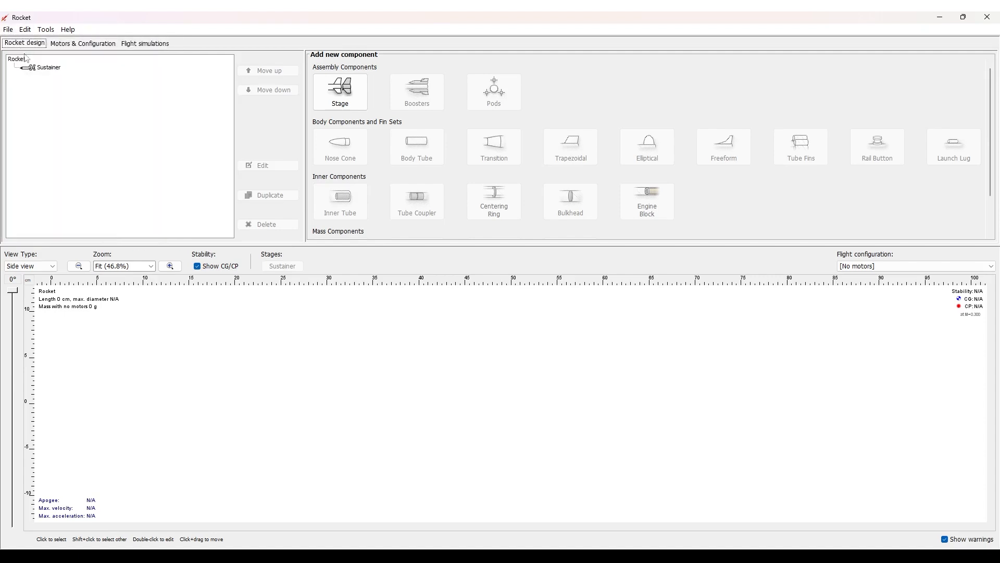
{"action": "left_click", "coordinate": [46, 70]}
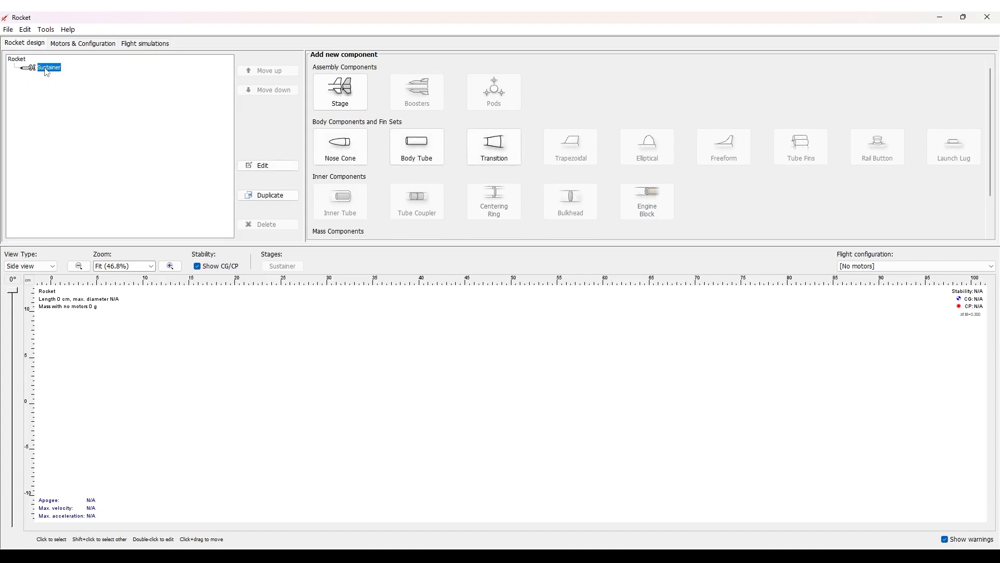
{"action": "left_click", "coordinate": [422, 156]}
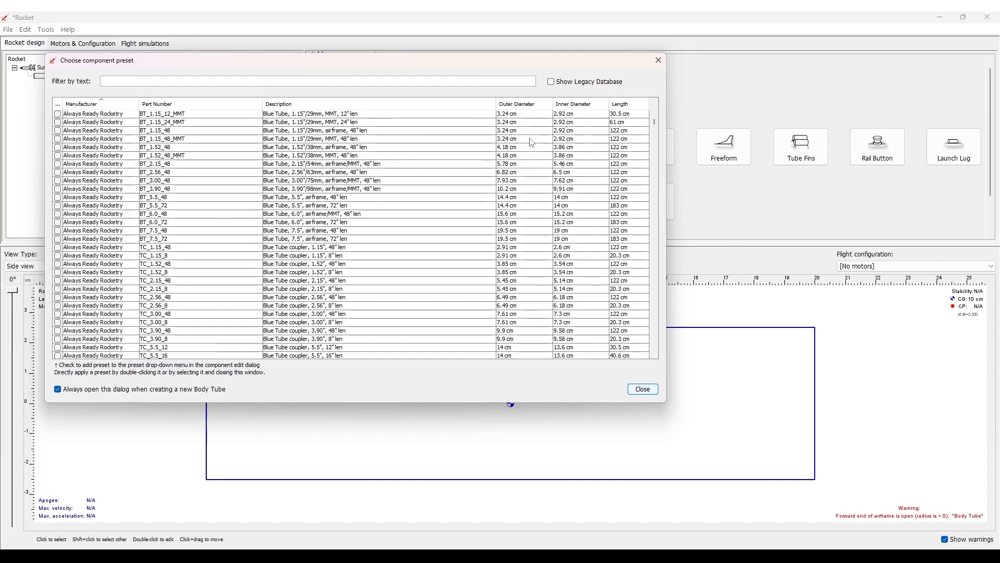
{"action": "scroll", "coordinate": [529, 146], "scroll_direction": "down", "scroll_amount": 2}
{"action": "scroll", "coordinate": [529, 147], "scroll_direction": "down", "scroll_amount": 2}
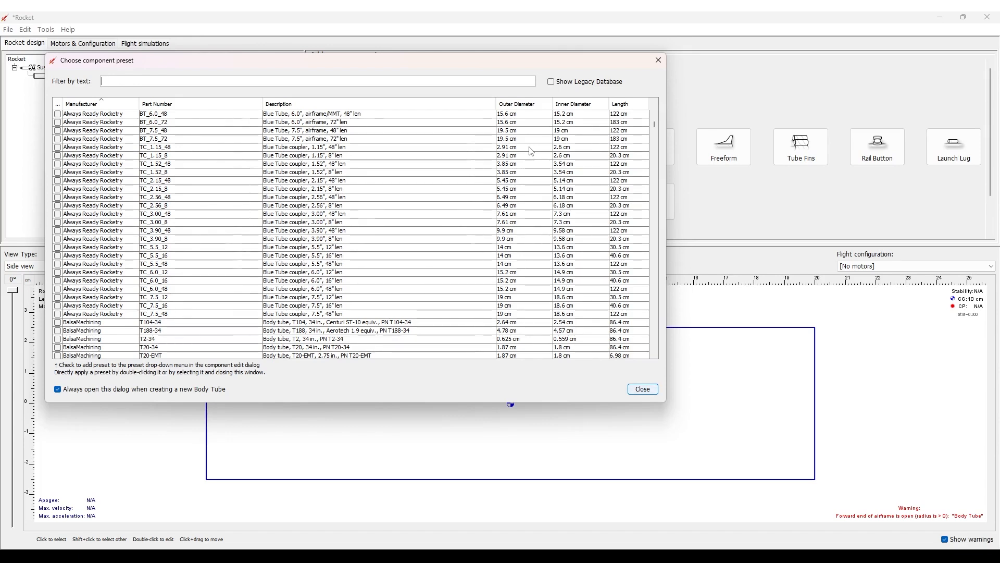
{"action": "left_click", "coordinate": [648, 394]}
{"action": "left_click_drag", "start_coordinate": [345, 135], "coordinate": [543, 194]}
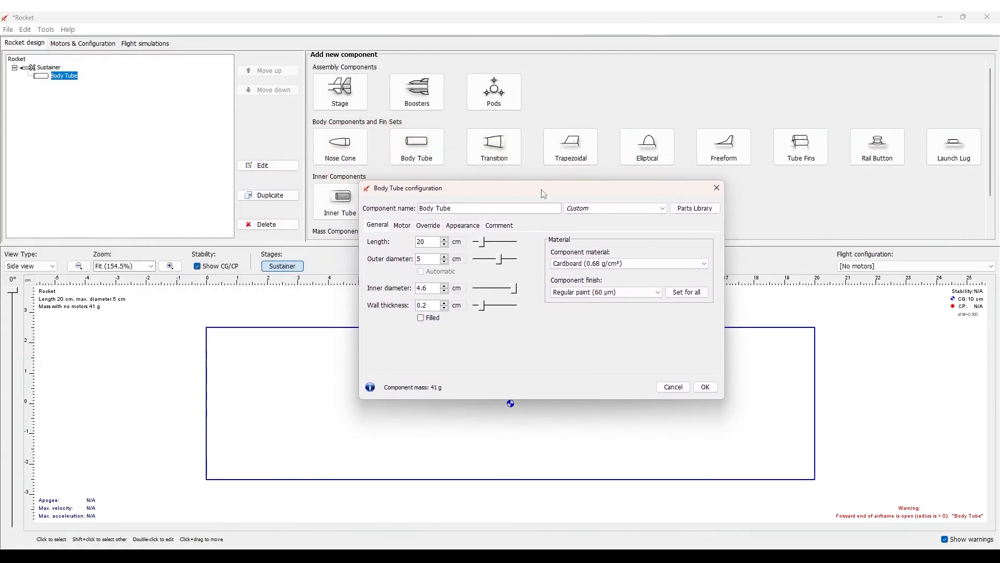
Set the body tube's length to 20 cm and its outer diameter to 3 cm
{"action": "left_click_drag", "start_coordinate": [418, 241], "coordinate": [431, 242]}
{"action": "left_click", "coordinate": [431, 242]}
{"action": "key", "text": "Return"}
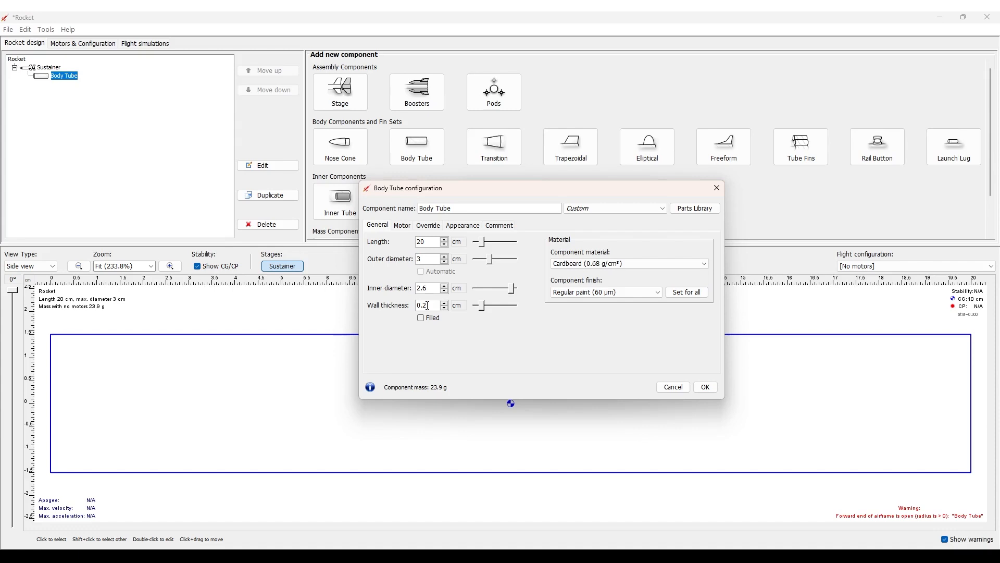
Give the body tube a custom material named Cardboard with a density of 0.68 g/cm³
{"action": "left_click", "coordinate": [640, 267]}
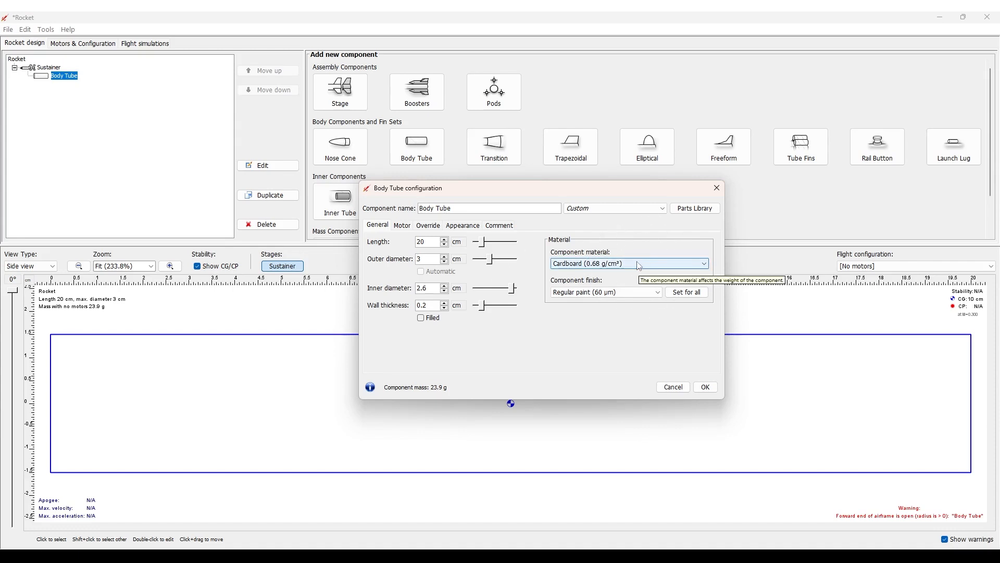
{"action": "left_click", "coordinate": [638, 265]}
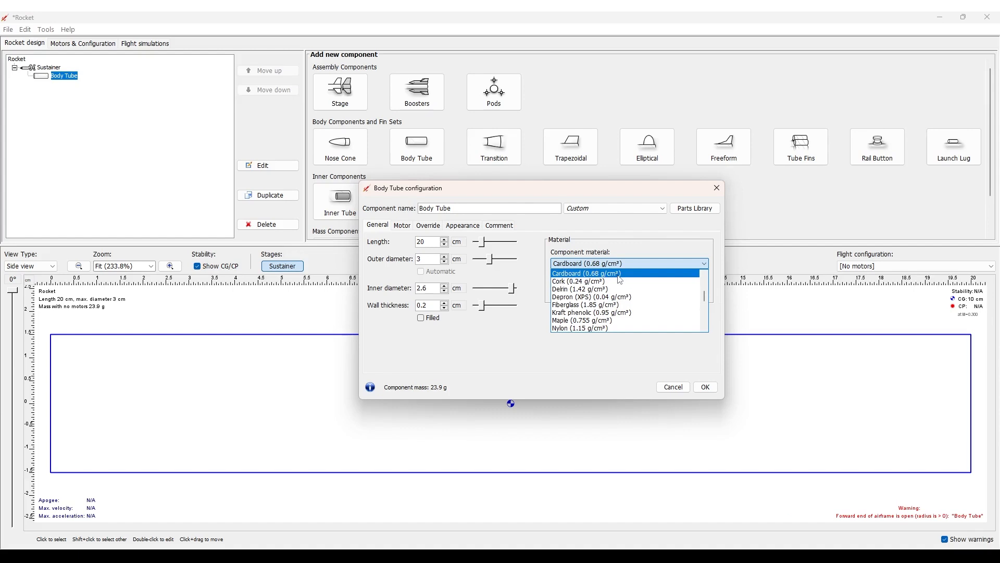
{"action": "scroll", "coordinate": [620, 281], "scroll_direction": "down", "scroll_amount": 2}
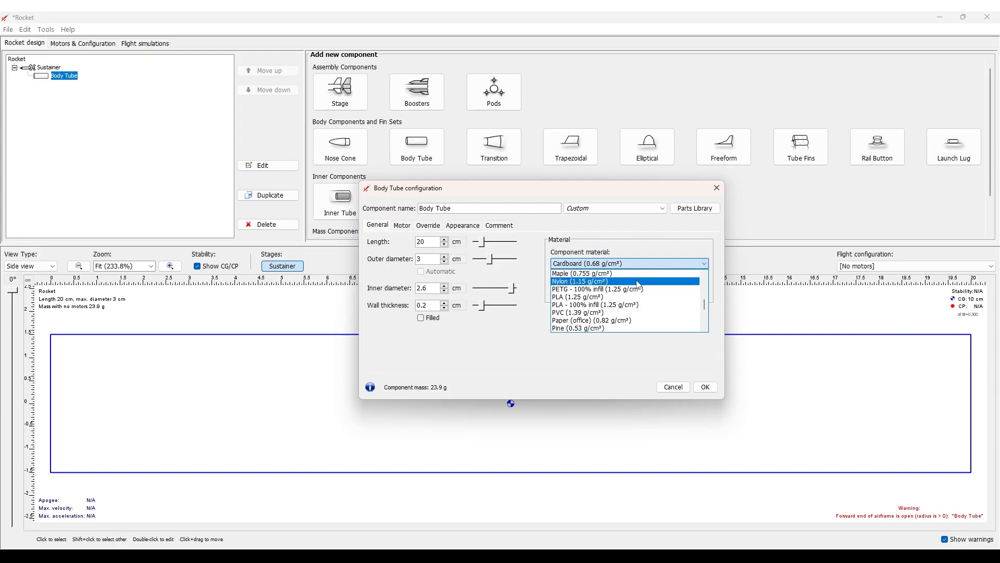
{"action": "scroll", "coordinate": [638, 284], "scroll_direction": "down", "scroll_amount": 4}
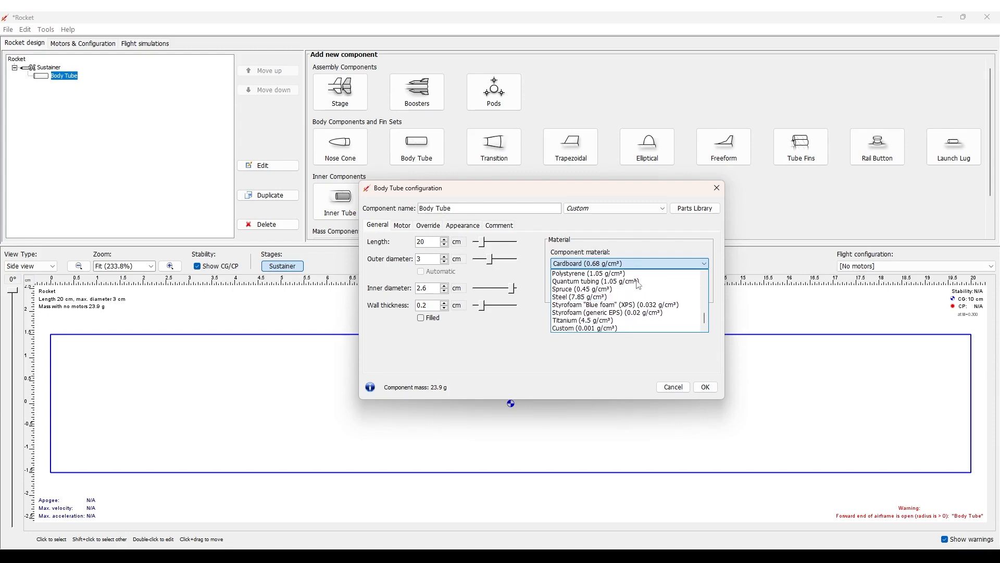
{"action": "left_click", "coordinate": [605, 329]}
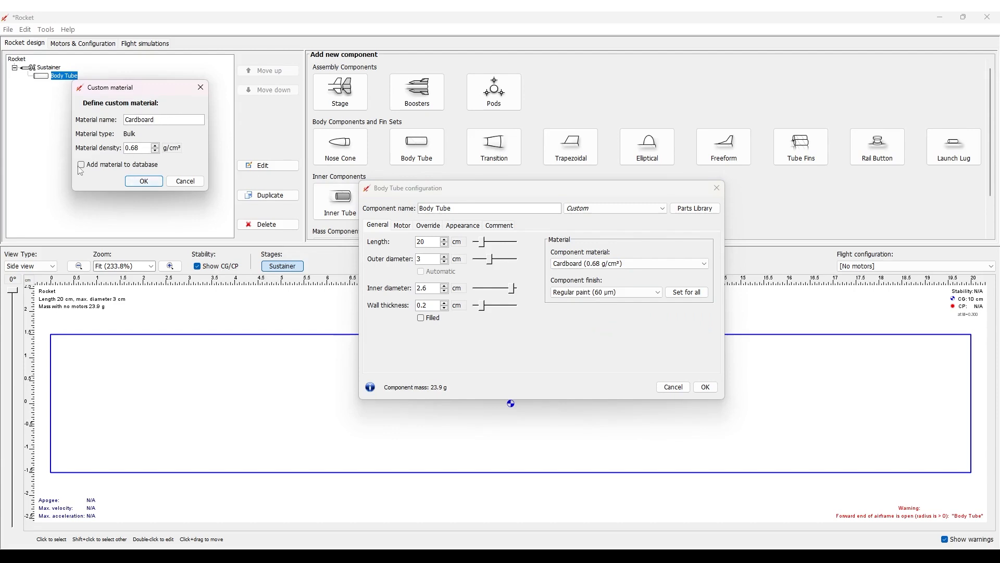
{"action": "left_click", "coordinate": [148, 182]}
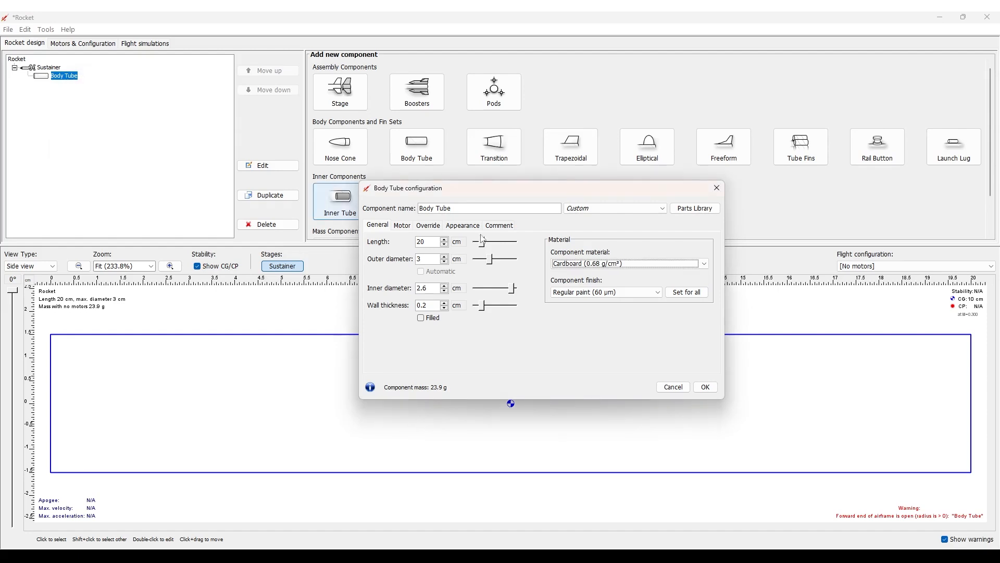
Set the body tube's material to PVC (1.39 g/cm³) and accept its configuration
{"action": "left_click", "coordinate": [640, 264]}
{"action": "scroll", "coordinate": [641, 276], "scroll_direction": "down", "scroll_amount": 3}
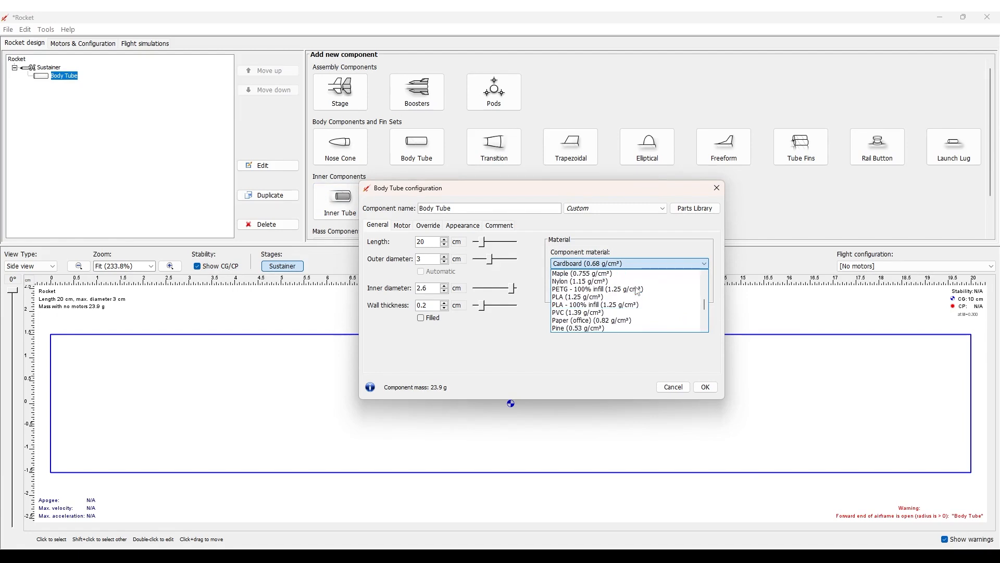
{"action": "left_click", "coordinate": [599, 312]}
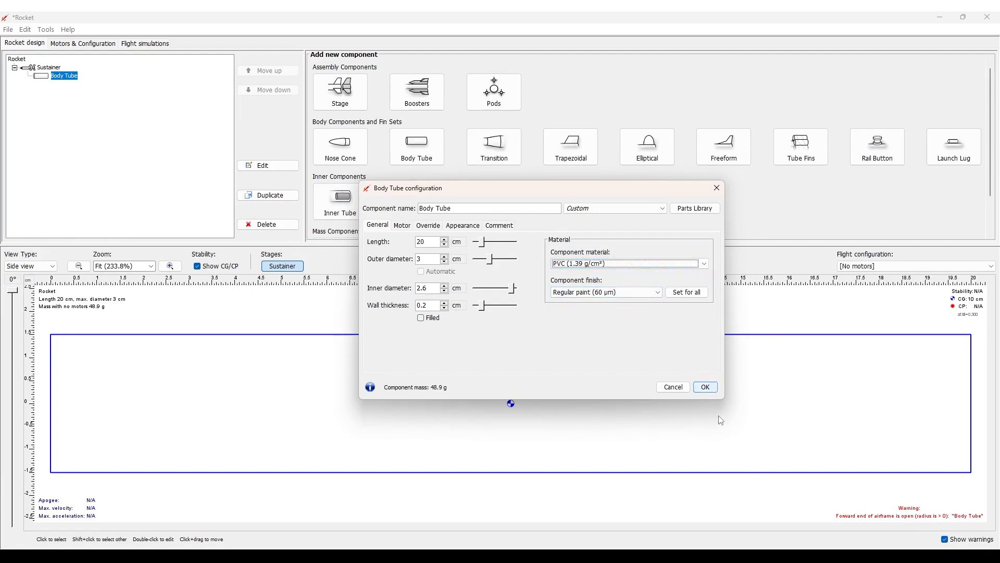
{"action": "left_click", "coordinate": [704, 386]}
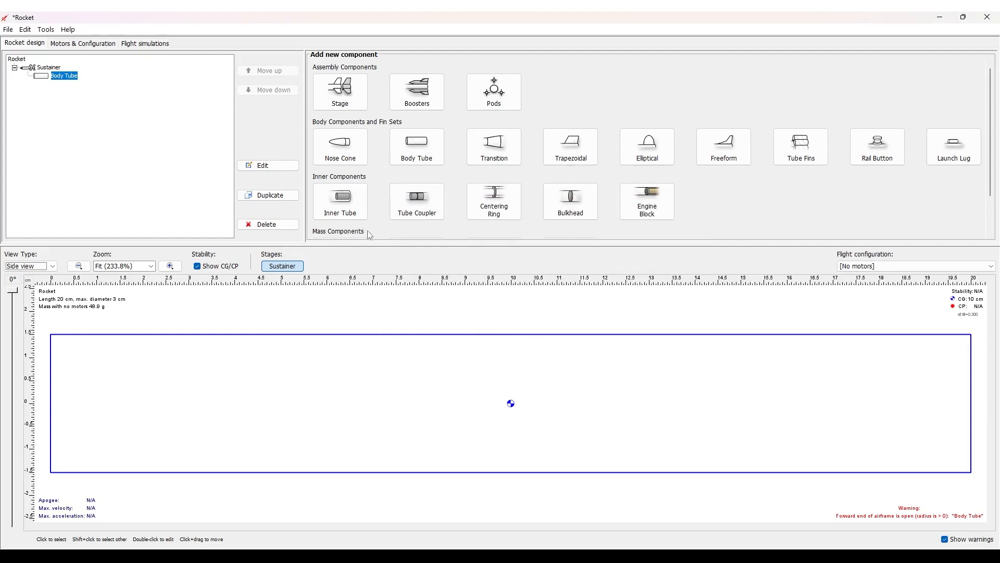
Add a nose cone without a preset and set its shape to Haack series after trying Ellipsoid and Power series
{"action": "left_click", "coordinate": [349, 155]}
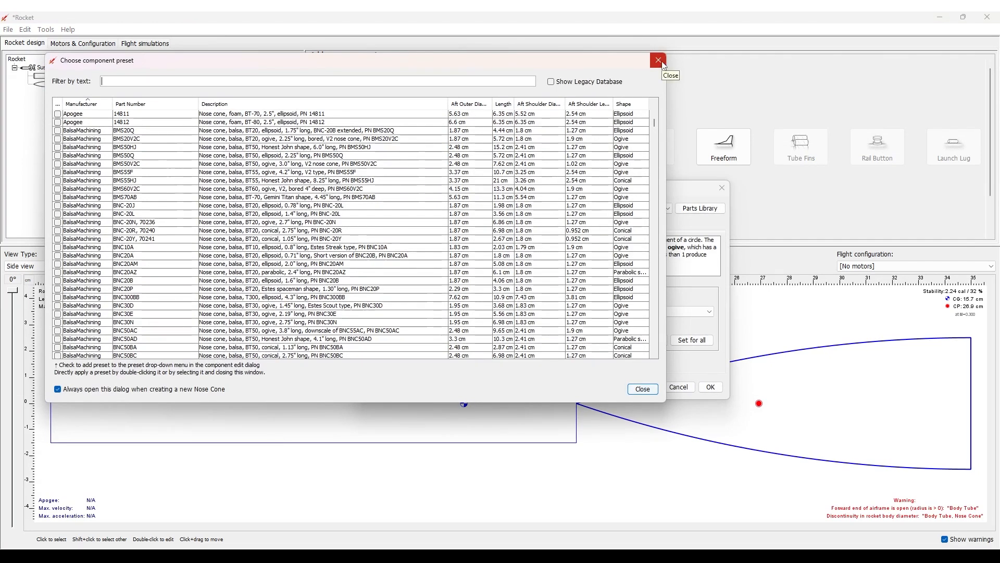
{"action": "left_click", "coordinate": [661, 62]}
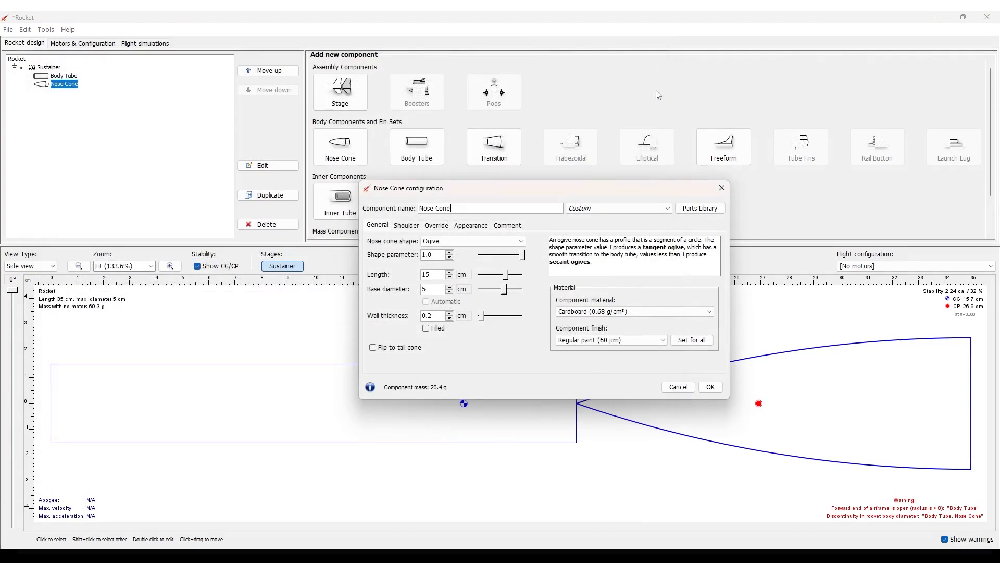
{"action": "left_click", "coordinate": [481, 244]}
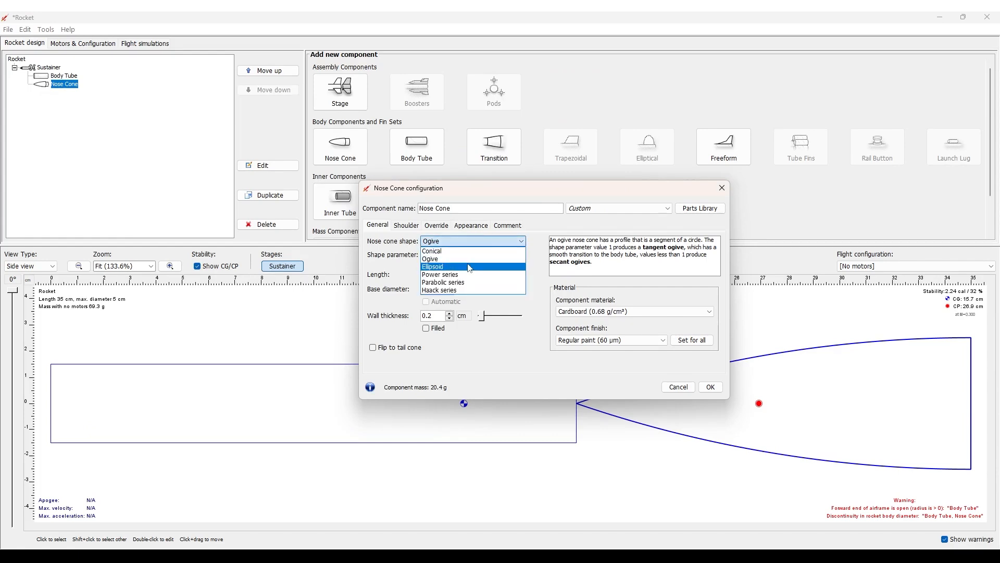
{"action": "left_click", "coordinate": [469, 267]}
{"action": "left_click_drag", "start_coordinate": [471, 188], "coordinate": [290, 140]}
{"action": "left_click", "coordinate": [284, 195]}
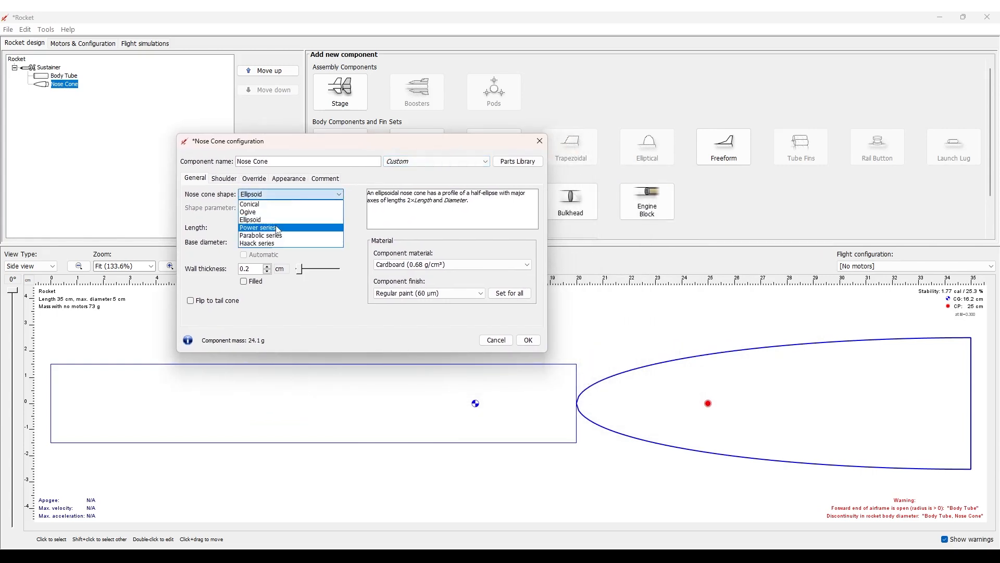
{"action": "left_click", "coordinate": [277, 228]}
{"action": "left_click", "coordinate": [266, 194]}
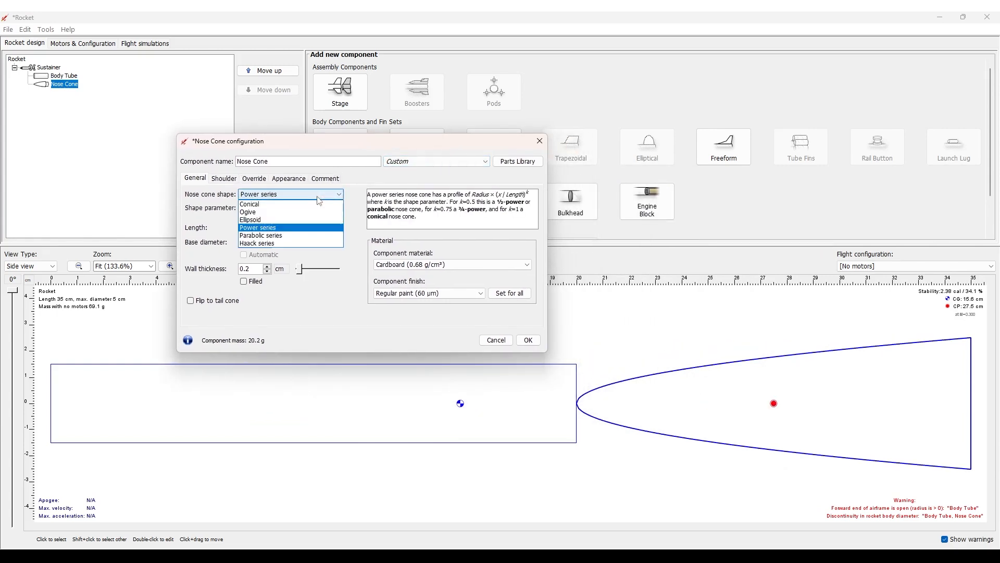
{"action": "left_click", "coordinate": [256, 243]}
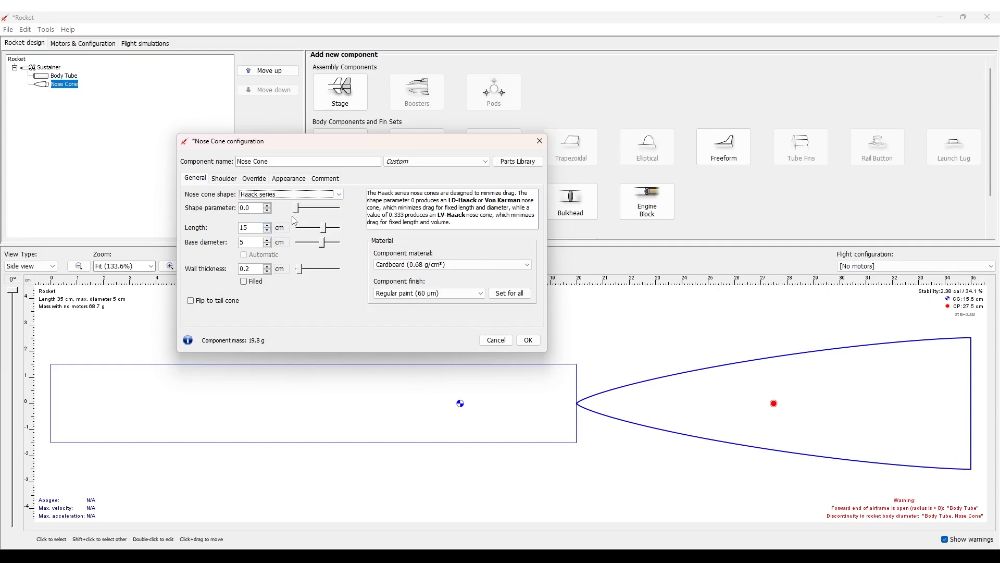
Set the nose cone's length to 17 cm and its base diameter to 3 cm, with shape parameter 0.0
{"action": "mouse_move", "coordinate": [298, 209]}
{"action": "left_mouse_down"}
{"action": "mouse_move", "coordinate": [345, 212]}
{"action": "mouse_move", "coordinate": [298, 210]}
{"action": "left_mouse_up"}
{"action": "left_click", "coordinate": [247, 228]}
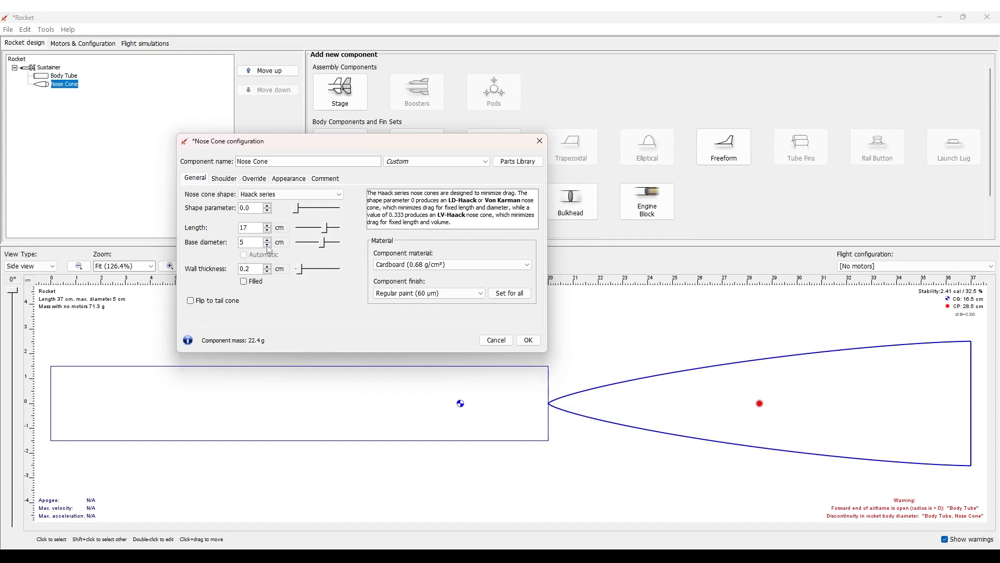
{"action": "left_click", "coordinate": [267, 245]}
{"action": "left_click", "coordinate": [267, 245]}
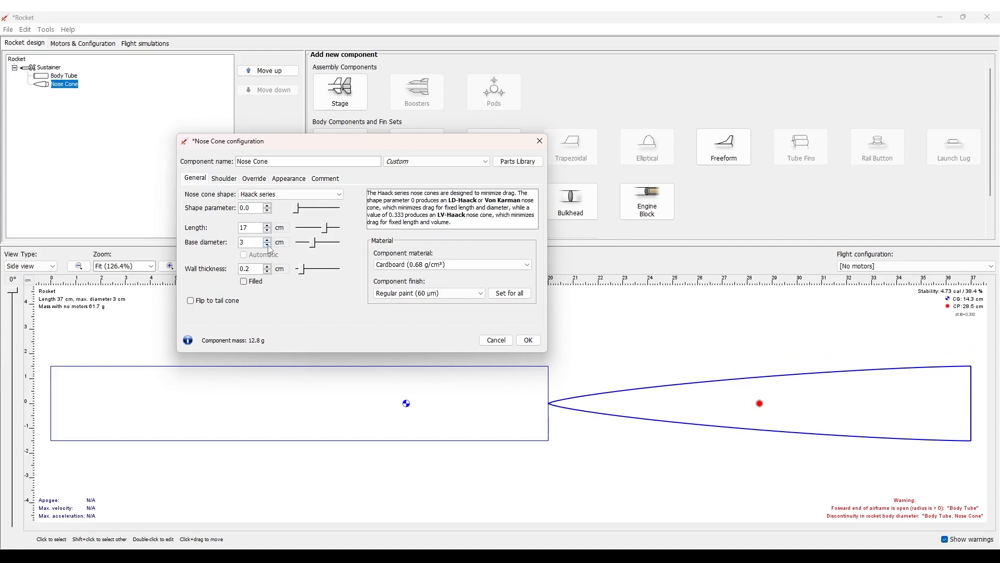
Make the nose cone filled and set its material to PVC (1.39 g/cm³), keeping the Regular paint (60 μm) finish
{"action": "left_click", "coordinate": [244, 282]}
{"action": "left_click", "coordinate": [498, 266]}
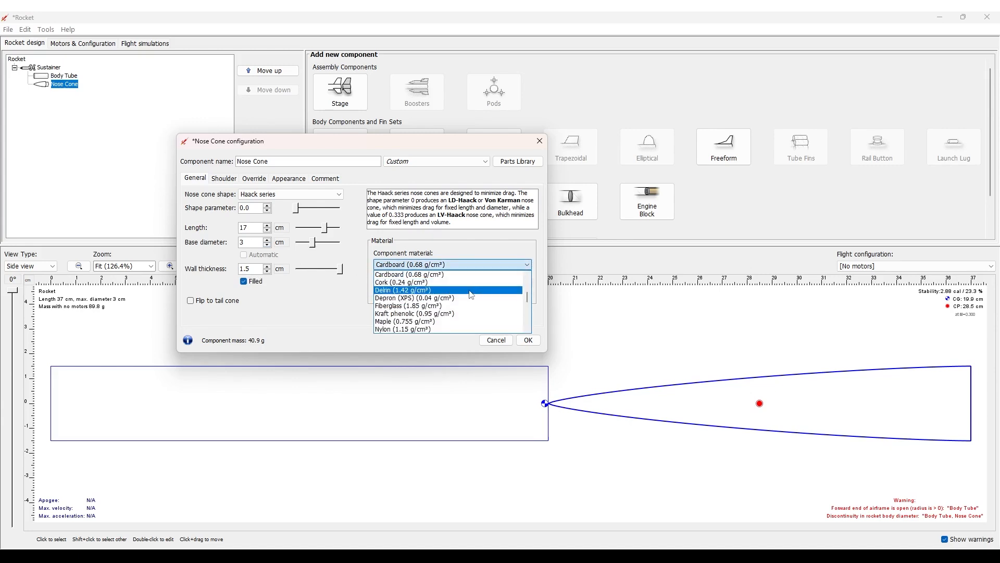
{"action": "scroll", "coordinate": [459, 295], "scroll_direction": "down", "scroll_amount": 2}
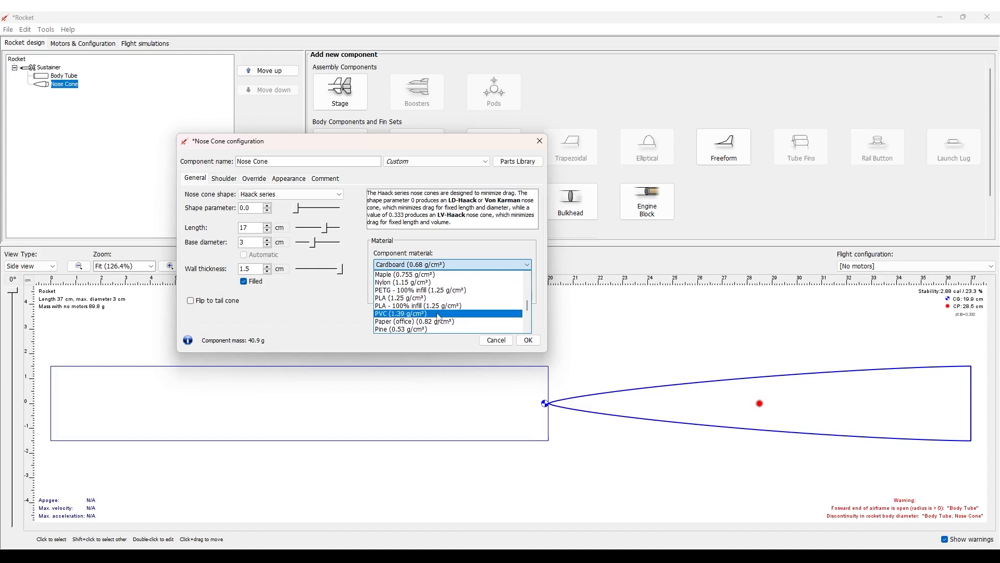
{"action": "left_click", "coordinate": [439, 313]}
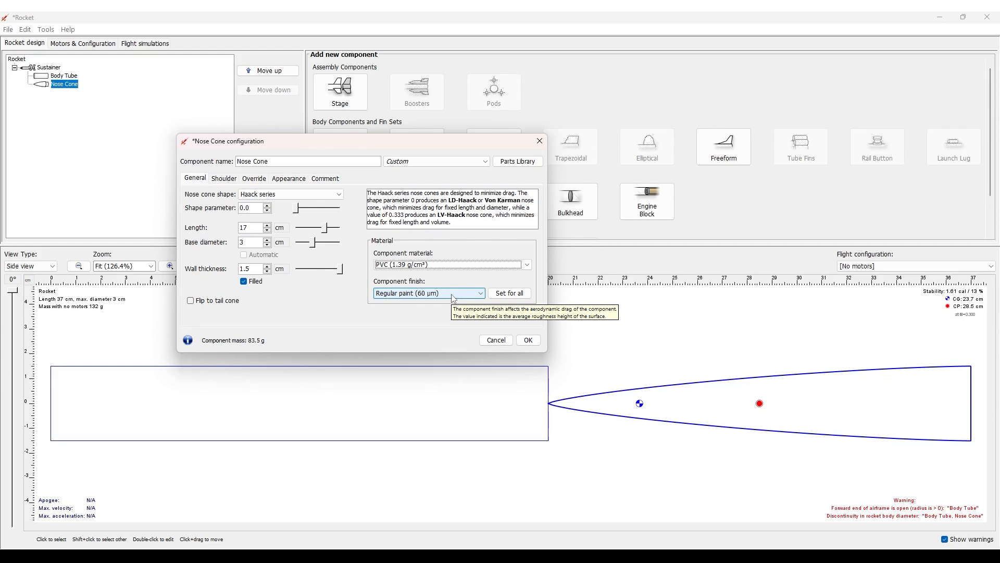
{"action": "left_click", "coordinate": [452, 294]}
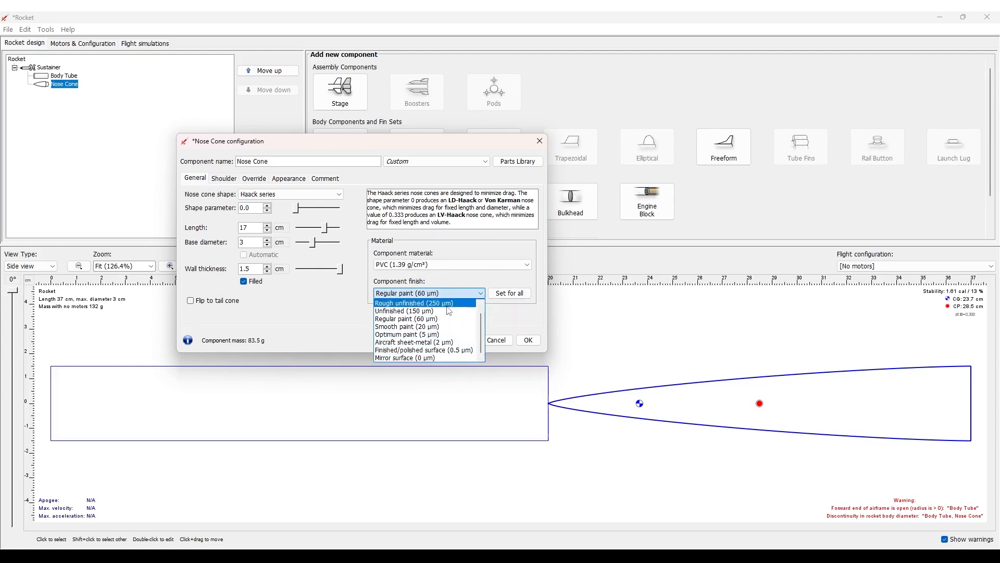
{"action": "left_click", "coordinate": [472, 294]}
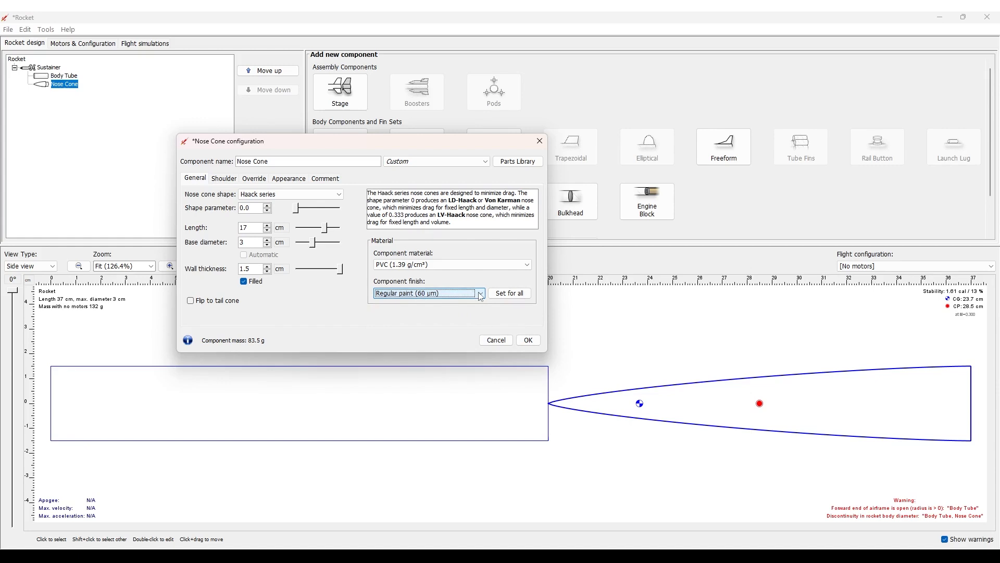
Give the nose cone a shoulder 2 cm in diameter, 1 cm long and 0.5 cm thick, and accept its configuration
{"action": "left_click", "coordinate": [224, 178]}
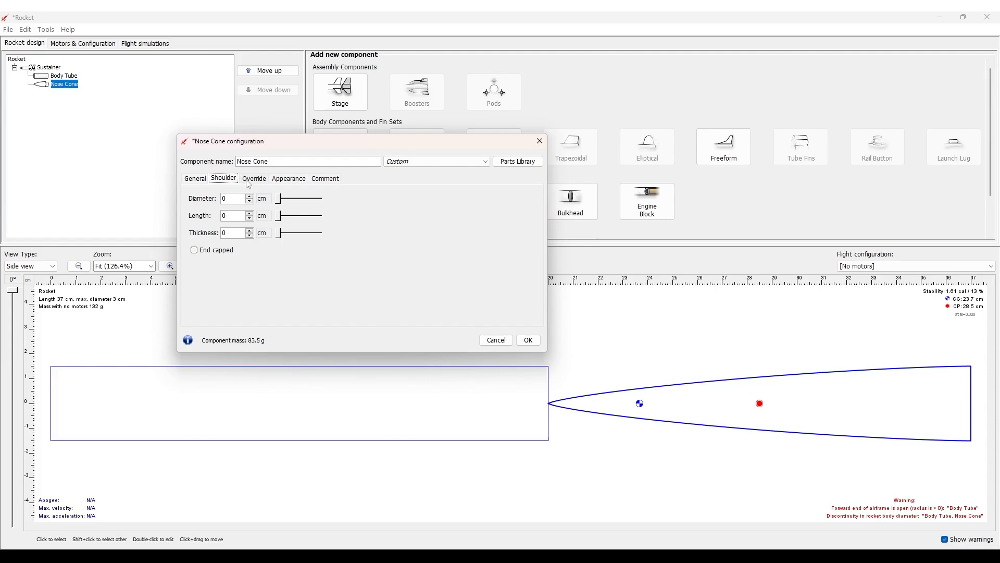
{"action": "left_click_drag", "start_coordinate": [279, 200], "coordinate": [290, 220]}
{"action": "left_click_drag", "start_coordinate": [292, 218], "coordinate": [294, 218]}
{"action": "left_click_drag", "start_coordinate": [278, 234], "coordinate": [258, 238]}
{"action": "left_click", "coordinate": [665, 342]}
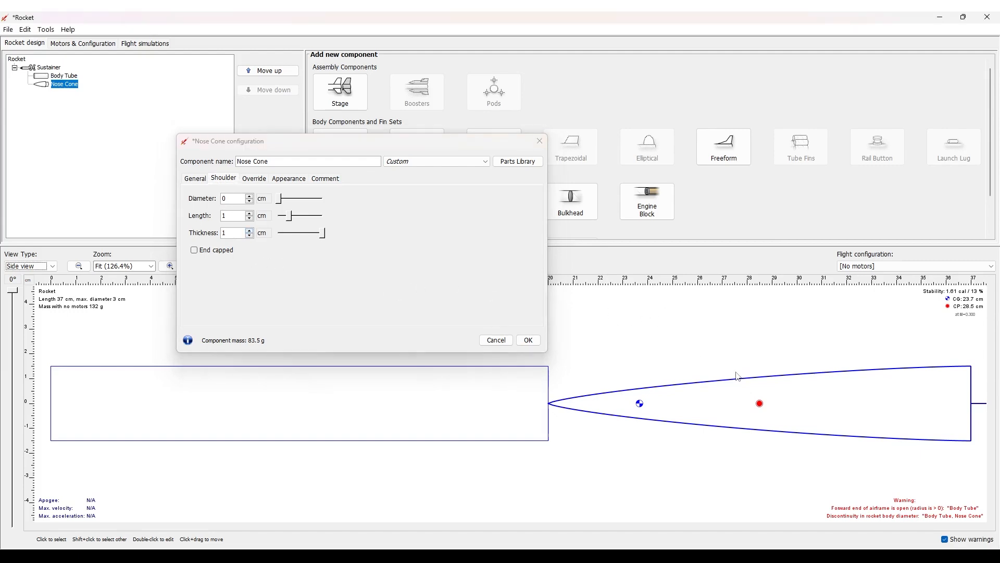
{"action": "left_click", "coordinate": [250, 196]}
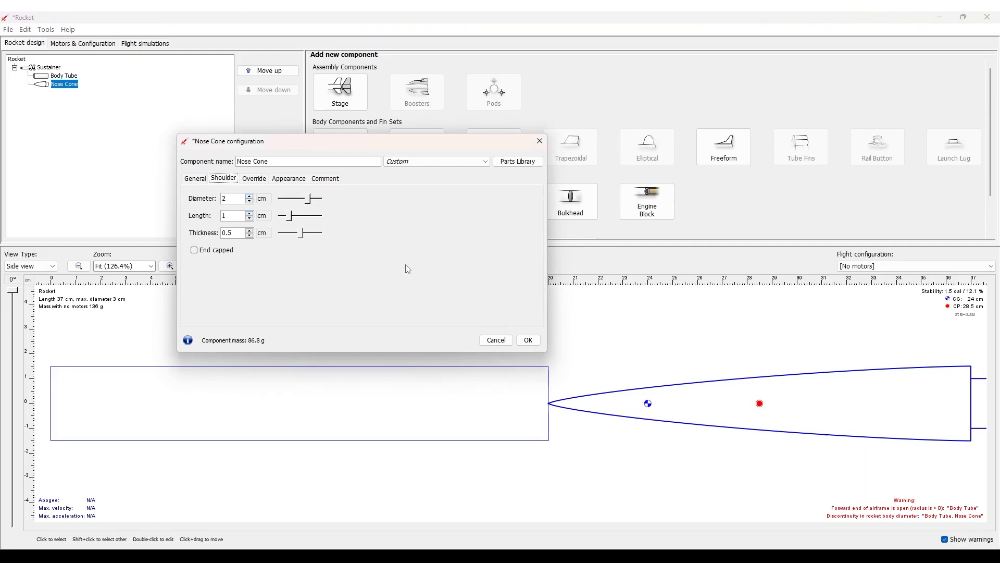
{"action": "left_click", "coordinate": [533, 343]}
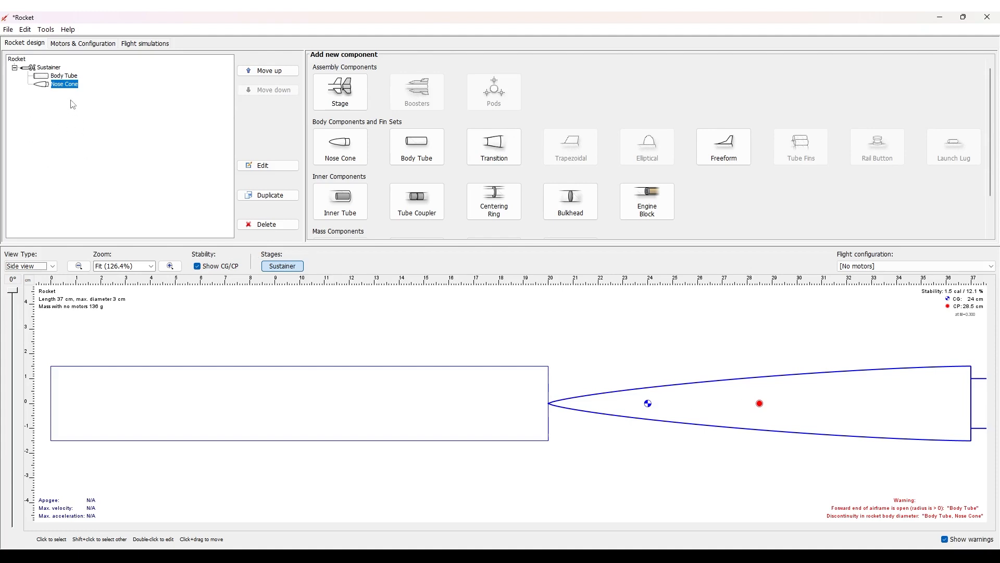
Move the nose cone ahead of the body tube in the Sustainer's component order
{"action": "key", "text": "ctrl"}
{"action": "left_click", "coordinate": [63, 94]}
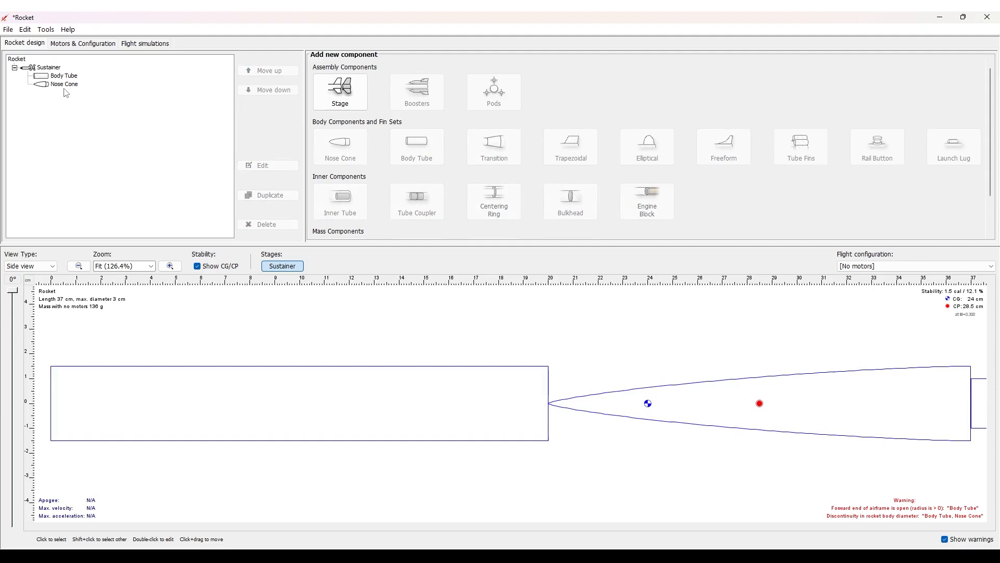
{"action": "left_click", "coordinate": [65, 85]}
{"action": "left_click_drag", "start_coordinate": [63, 84], "coordinate": [59, 75]}
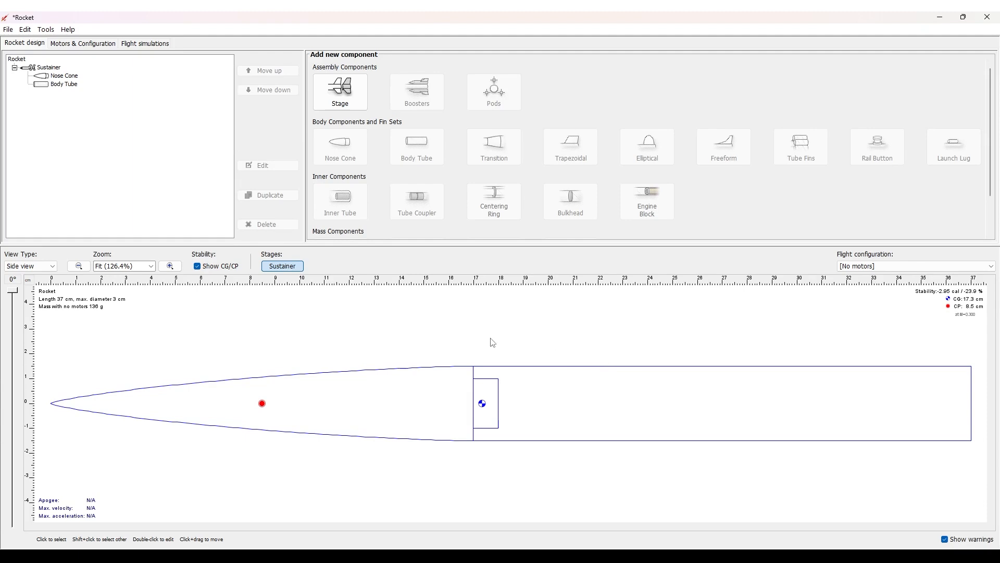
Add a freeform fin set to the body tube
{"action": "left_click", "coordinate": [622, 414]}
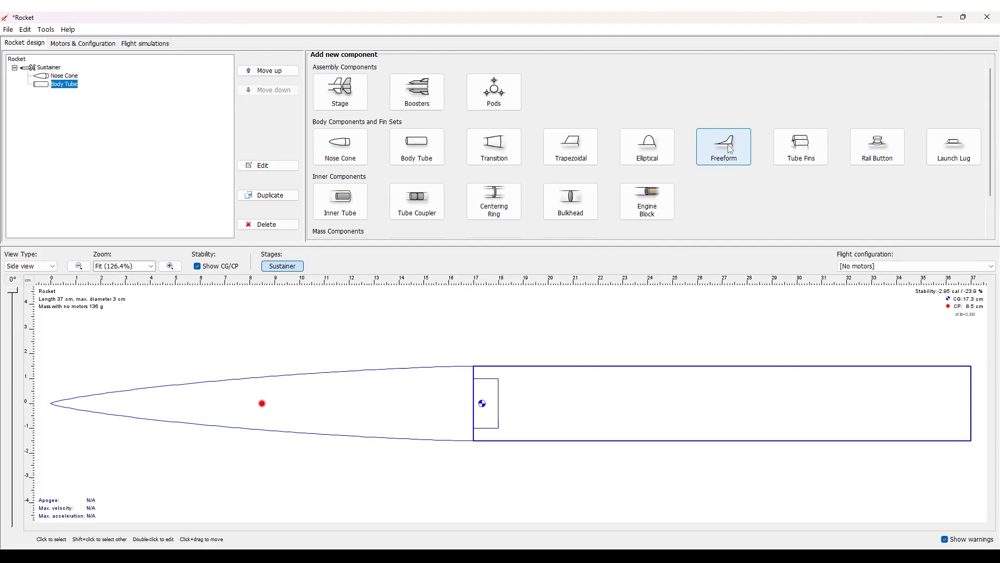
{"action": "left_click", "coordinate": [731, 150]}
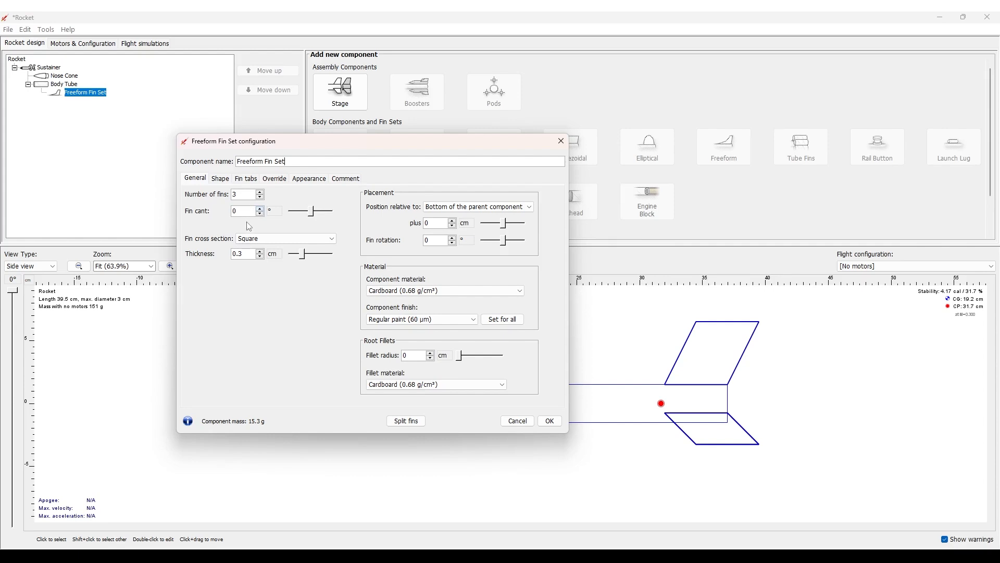
Try the Rounded and Airfoil cross sections for the fins, and return to Square
{"action": "left_click", "coordinate": [269, 240]}
{"action": "key", "text": "Down"}
{"action": "key", "text": "Return"}
{"action": "left_click", "coordinate": [269, 240]}
{"action": "left_click", "coordinate": [263, 263]}
{"action": "left_click", "coordinate": [270, 240]}
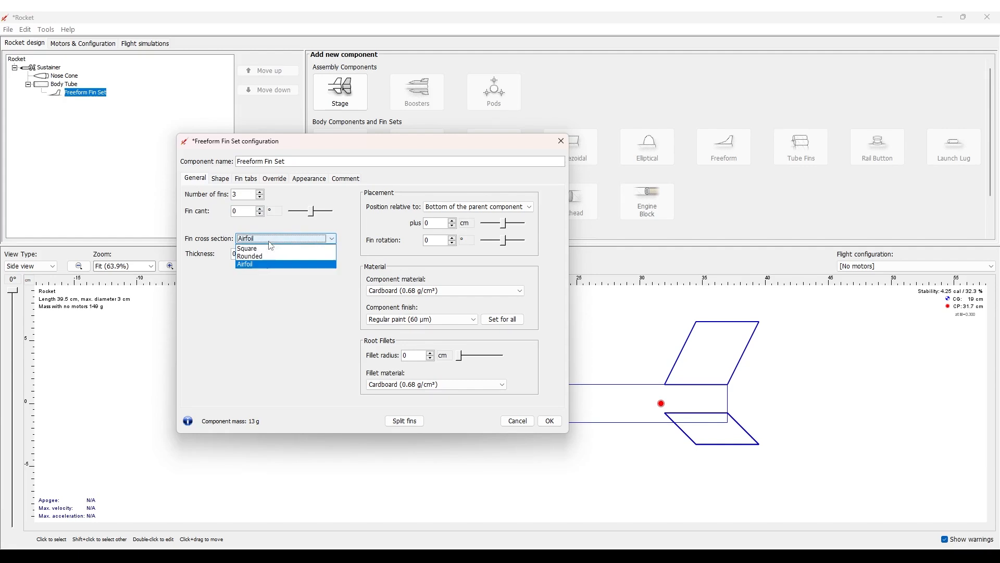
{"action": "left_click", "coordinate": [272, 248]}
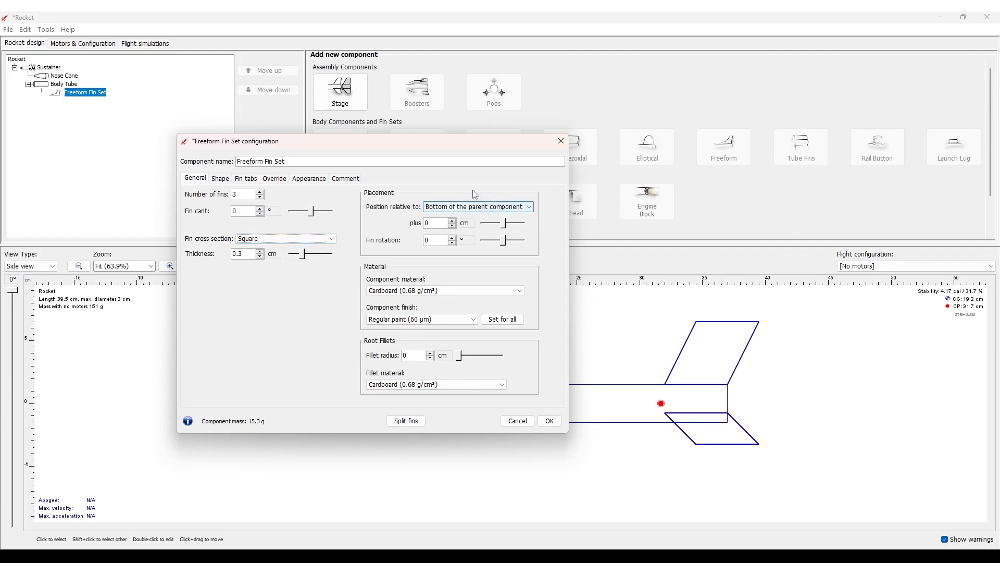
Try rotating the fin set to about -80°, and set the fin rotation back to 0°
{"action": "left_click_drag", "start_coordinate": [485, 143], "coordinate": [358, 124]}
{"action": "left_click_drag", "start_coordinate": [379, 206], "coordinate": [377, 211]}
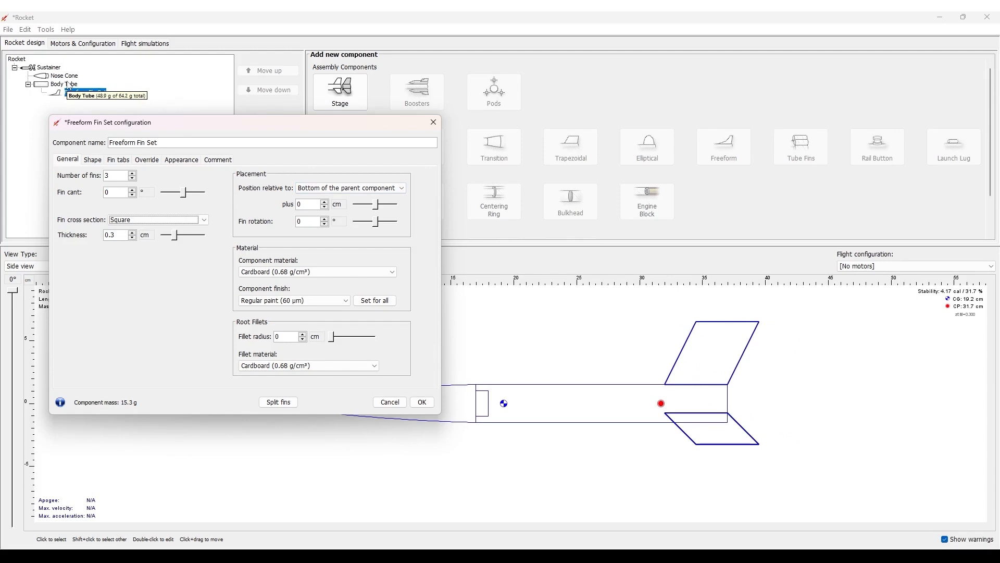
{"action": "mouse_move", "coordinate": [375, 222]}
{"action": "left_mouse_down"}
{"action": "mouse_move", "coordinate": [397, 232]}
{"action": "mouse_move", "coordinate": [364, 228]}
{"action": "left_mouse_up"}
{"action": "left_click_drag", "start_coordinate": [298, 223], "coordinate": [311, 223]}
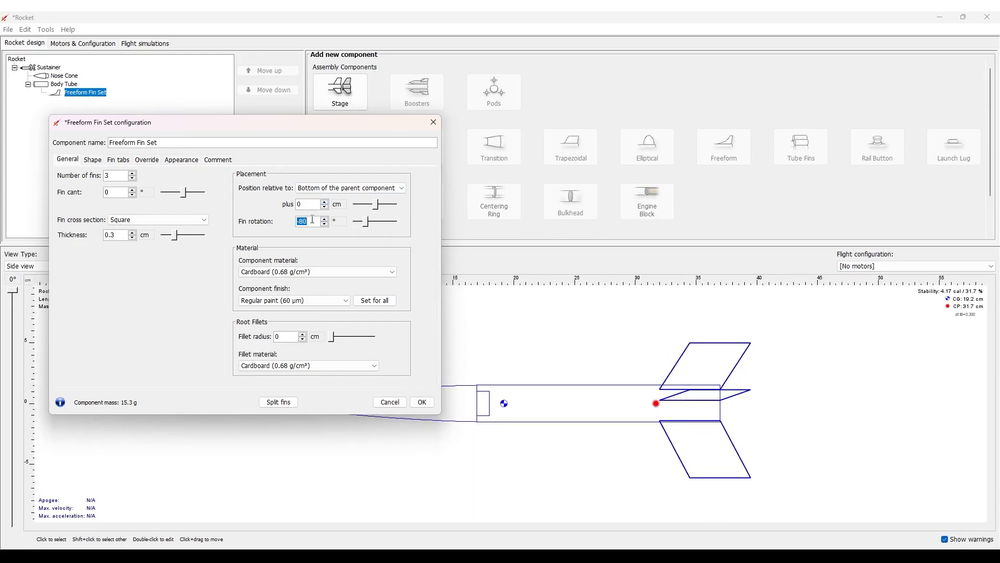
{"action": "type", "text": "0"}
Set both the fin set's component material and its root fillet material to PVC (1.39 g/cm³)
{"action": "left_click", "coordinate": [336, 272]}
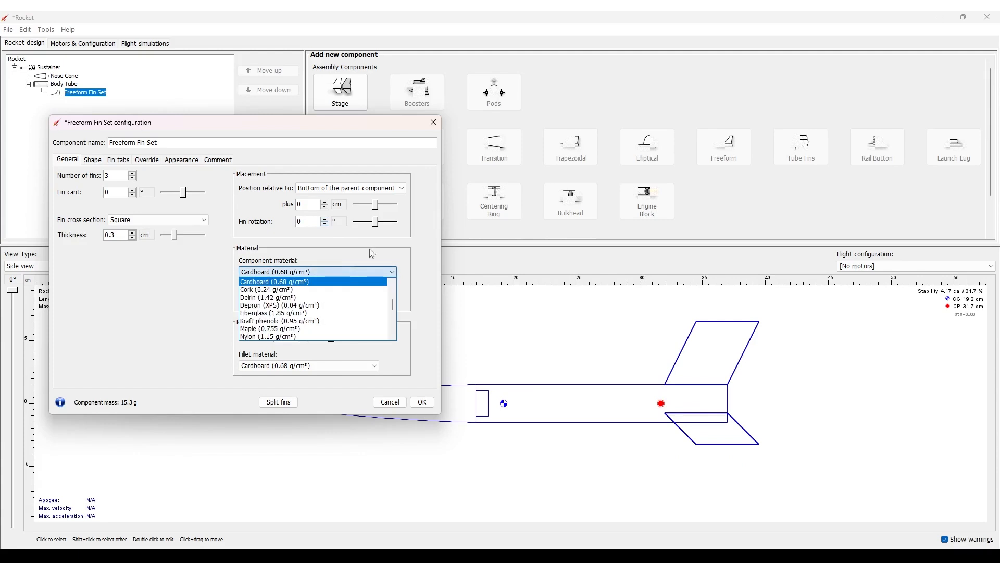
{"action": "scroll", "coordinate": [291, 313], "scroll_direction": "down", "scroll_amount": 2}
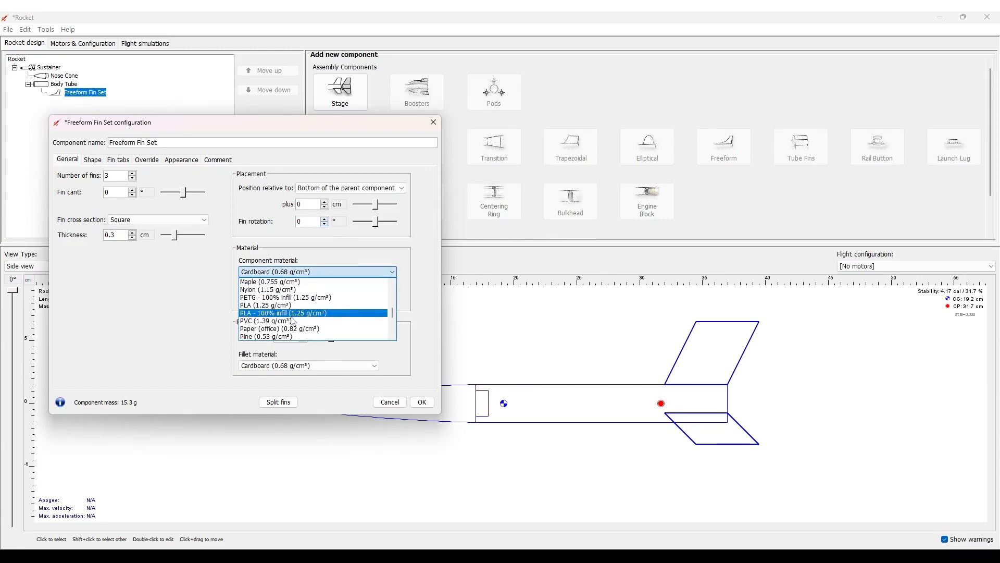
{"action": "left_click", "coordinate": [292, 321]}
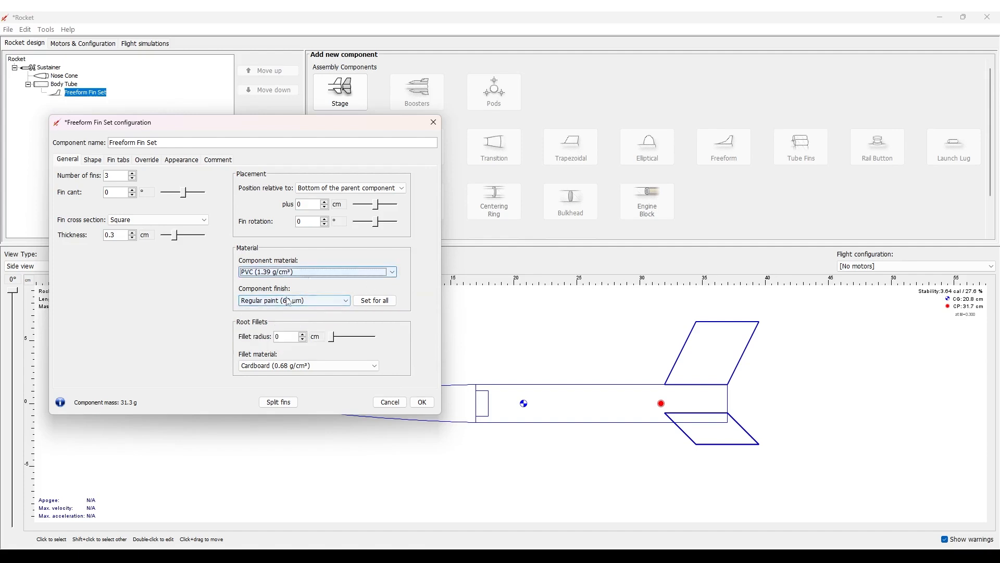
{"action": "left_click", "coordinate": [328, 365]}
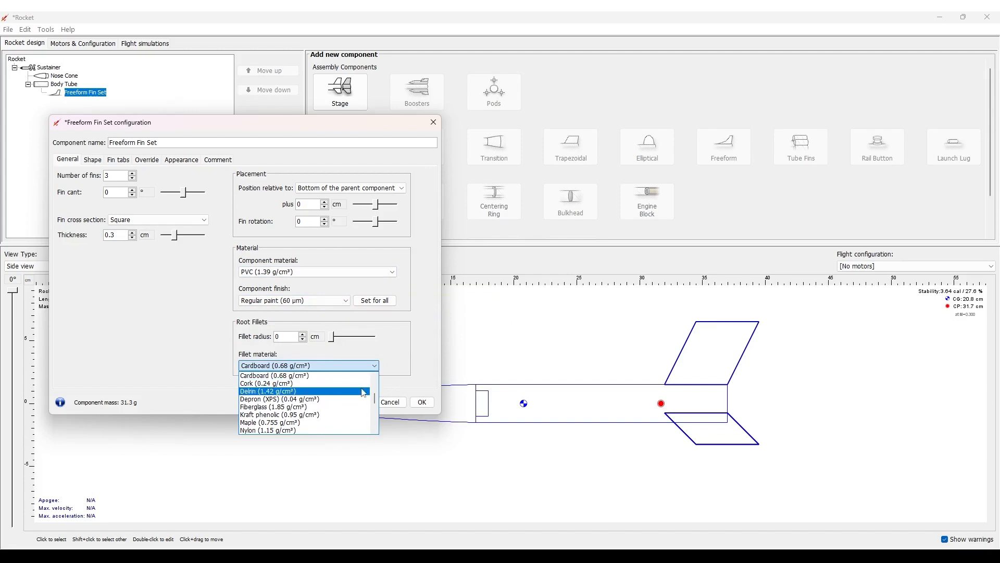
{"action": "scroll", "coordinate": [373, 403], "scroll_direction": "down", "scroll_amount": 2}
{"action": "scroll", "coordinate": [332, 414], "scroll_direction": "down", "scroll_amount": 3}
{"action": "left_click", "coordinate": [268, 383]}
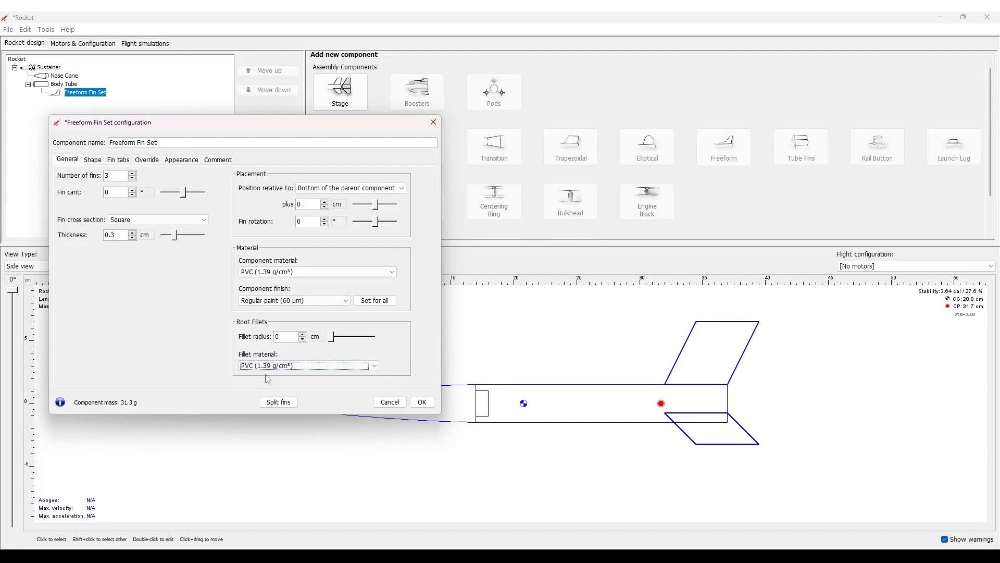
Shape the fin's leading edge into a curve with points at about (1.32, 1.88), (3.24, 3.44) and (4.91, 4.4) cm
{"action": "left_click", "coordinate": [92, 159]}
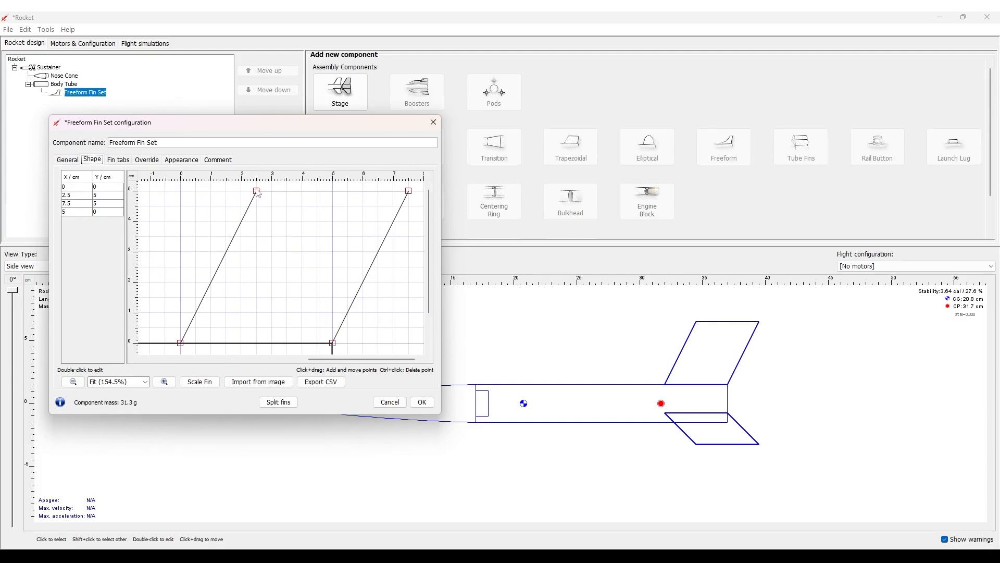
{"action": "left_click_drag", "start_coordinate": [257, 195], "coordinate": [222, 290]}
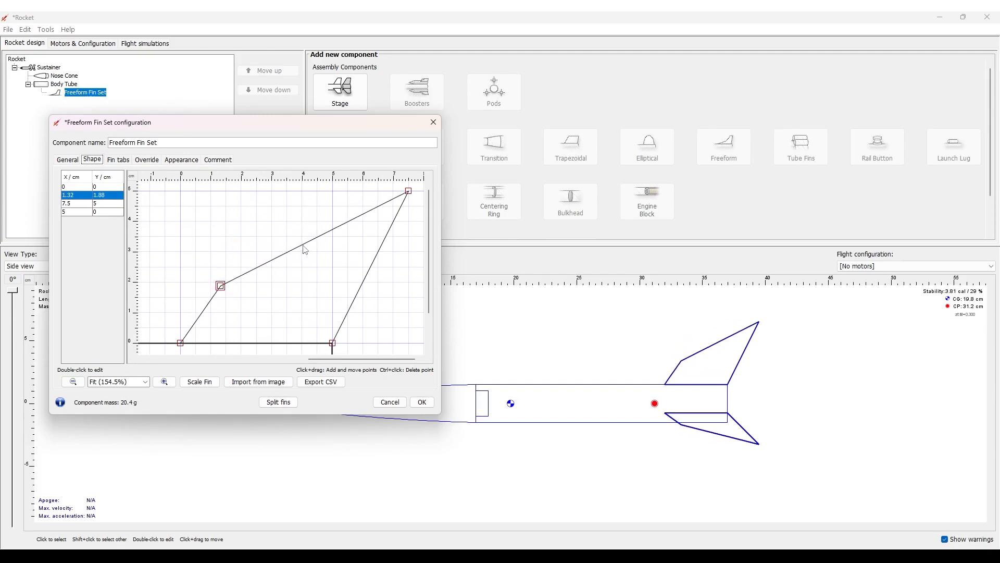
{"action": "left_click_drag", "start_coordinate": [302, 249], "coordinate": [279, 239]}
{"action": "left_click_drag", "start_coordinate": [336, 223], "coordinate": [332, 213]}
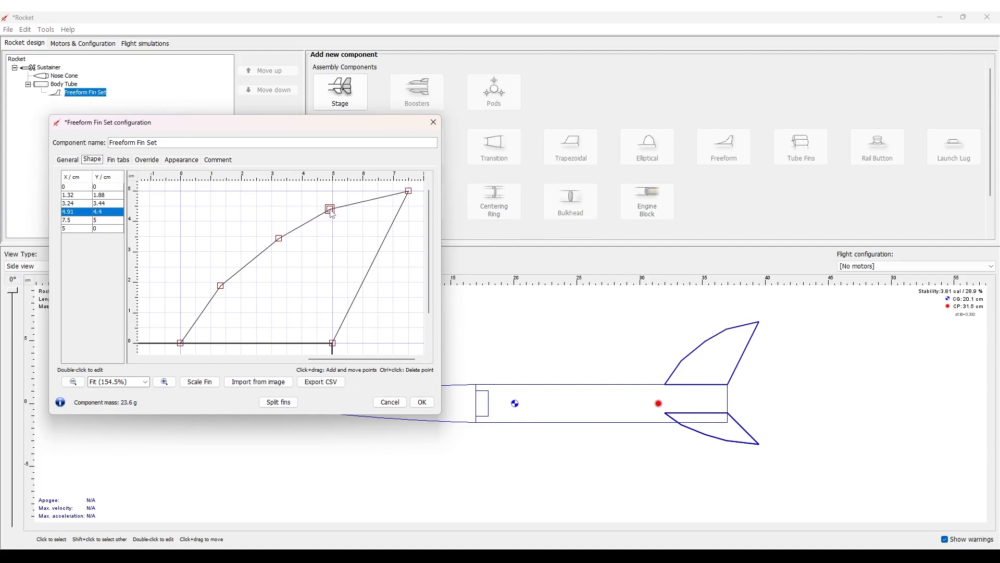
Curve the fin's trailing edge inward through about (6.04, 3.61), (4.57, 2.43) and (3.97, 0.99) cm, ending the root at about 3.96 cm
{"action": "left_click_drag", "start_coordinate": [384, 240], "coordinate": [365, 233]}
{"action": "left_click_drag", "start_coordinate": [352, 276], "coordinate": [321, 273]}
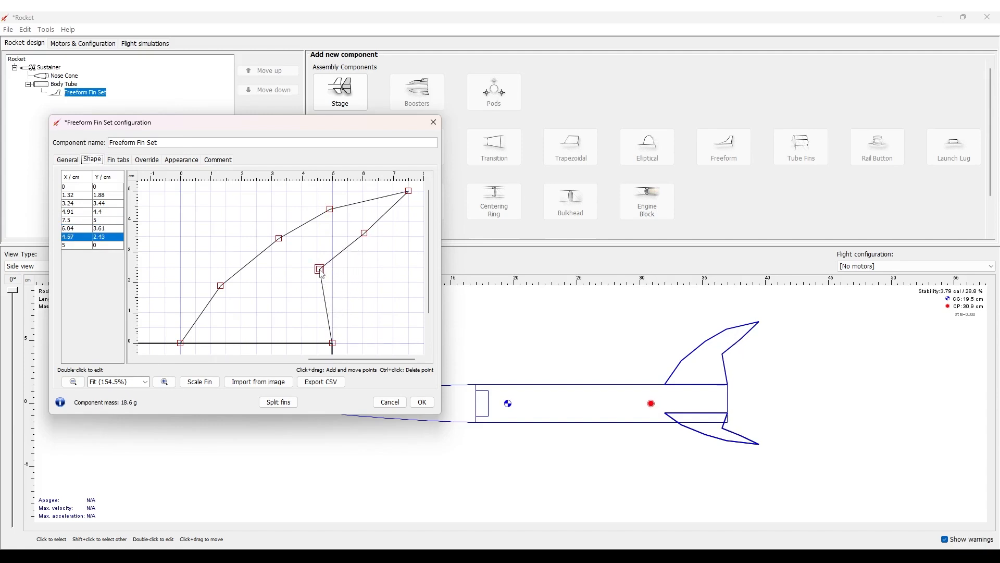
{"action": "left_click_drag", "start_coordinate": [327, 309], "coordinate": [301, 313]}
{"action": "left_click_drag", "start_coordinate": [332, 342], "coordinate": [301, 343]}
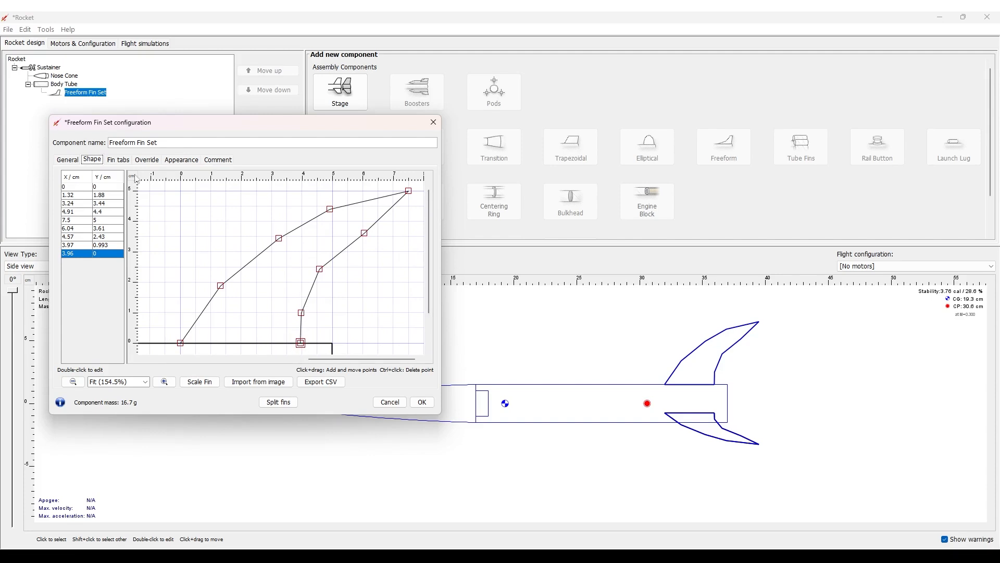
Set the fin set's offset to 0 cm relative to the bottom of the body tube
{"action": "left_click", "coordinate": [123, 162]}
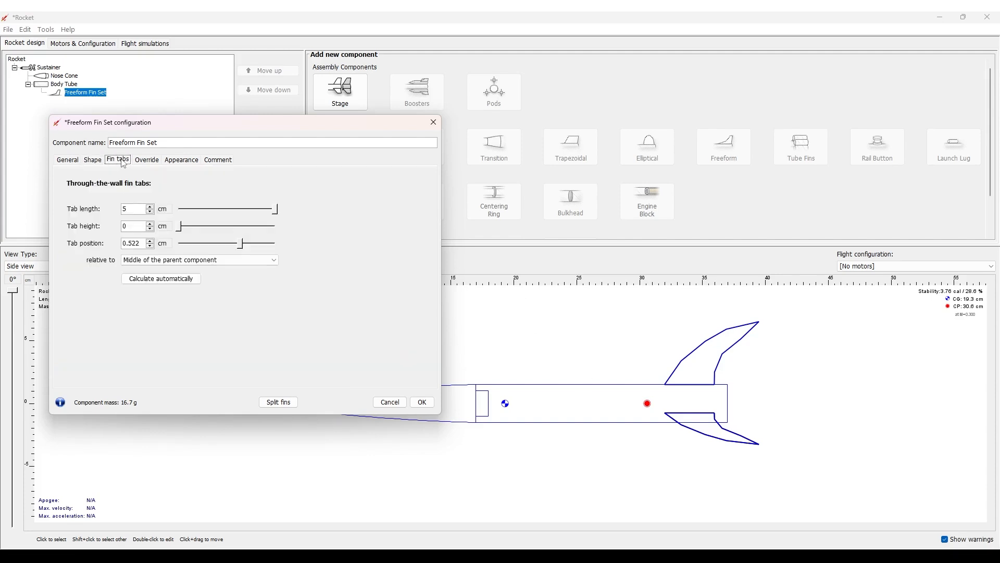
{"action": "left_click", "coordinate": [71, 161]}
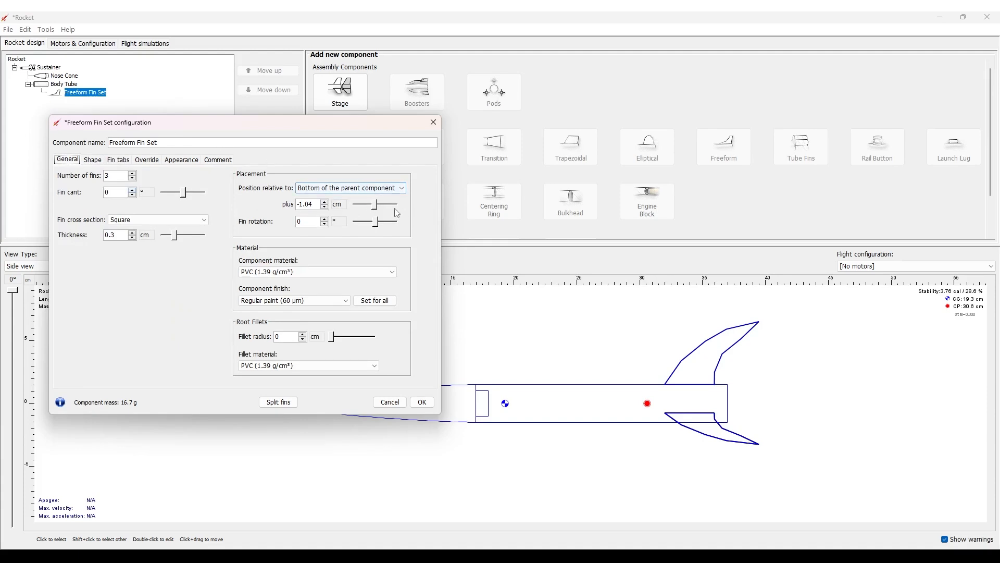
{"action": "left_click", "coordinate": [377, 209]}
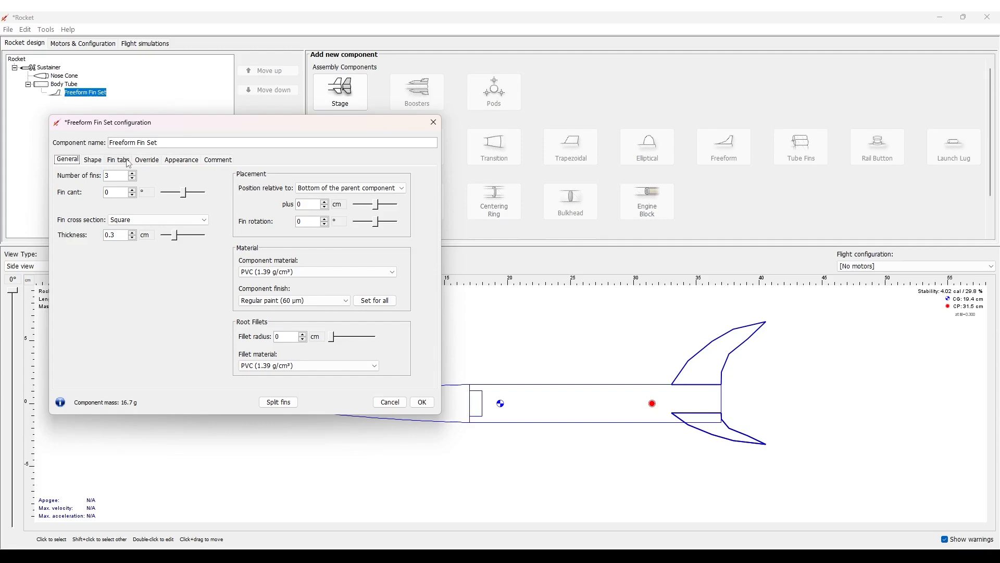
Review the fin set's shape, fin tab, override, appearance and comment settings, and close its configuration
{"action": "left_click", "coordinate": [93, 159]}
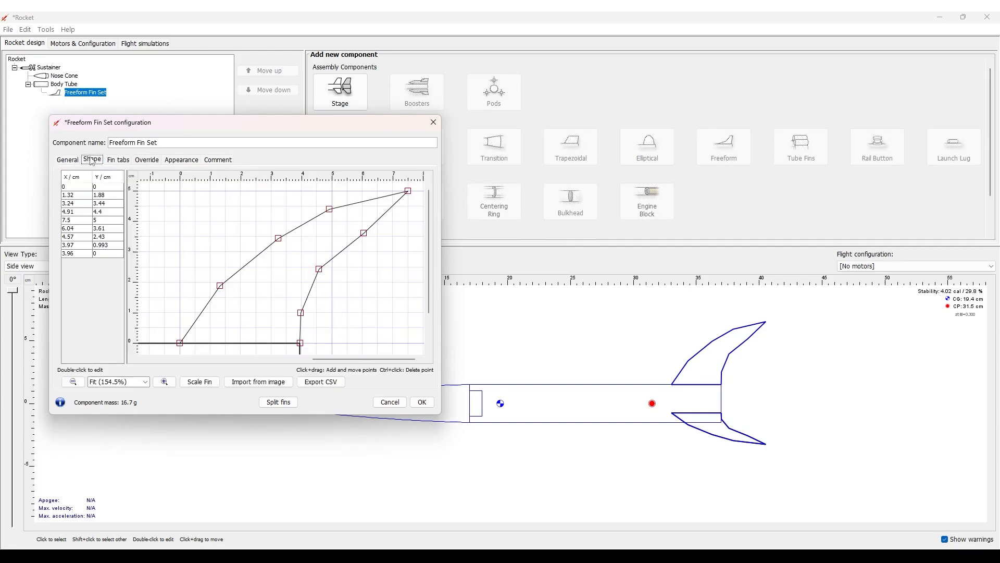
{"action": "left_click", "coordinate": [112, 163]}
{"action": "left_click", "coordinate": [139, 162]}
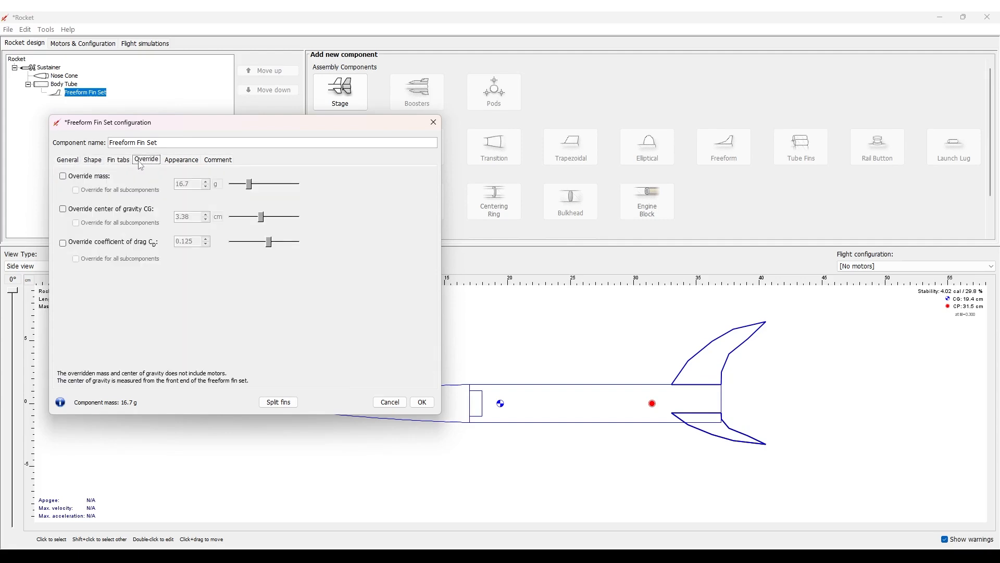
{"action": "left_click", "coordinate": [180, 162]}
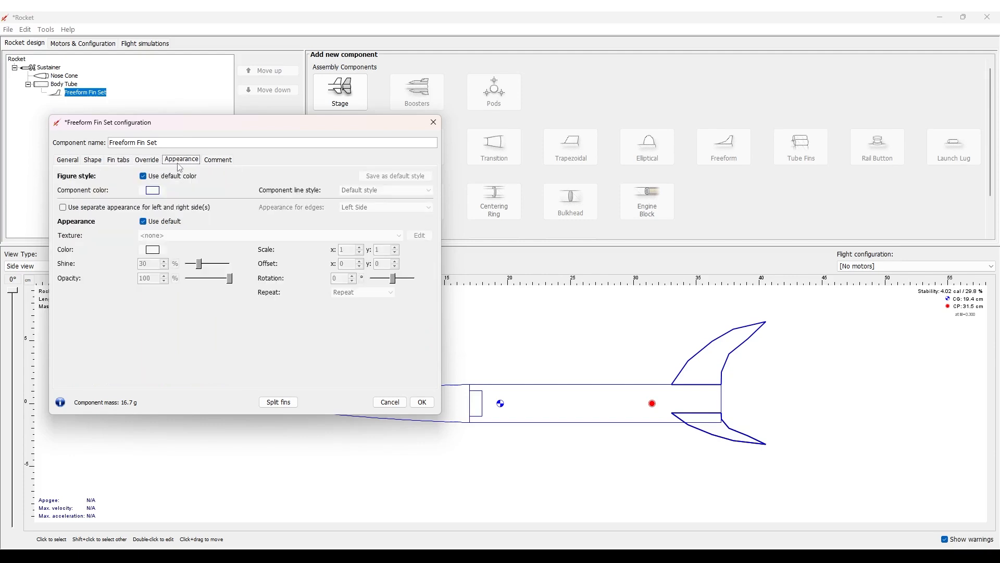
{"action": "left_click", "coordinate": [226, 166]}
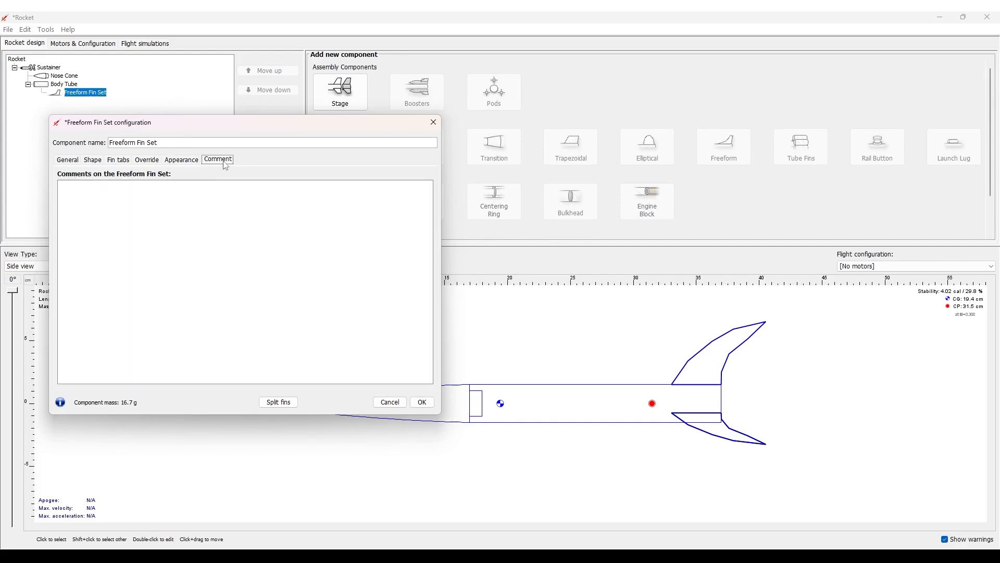
{"action": "left_click", "coordinate": [434, 123]}
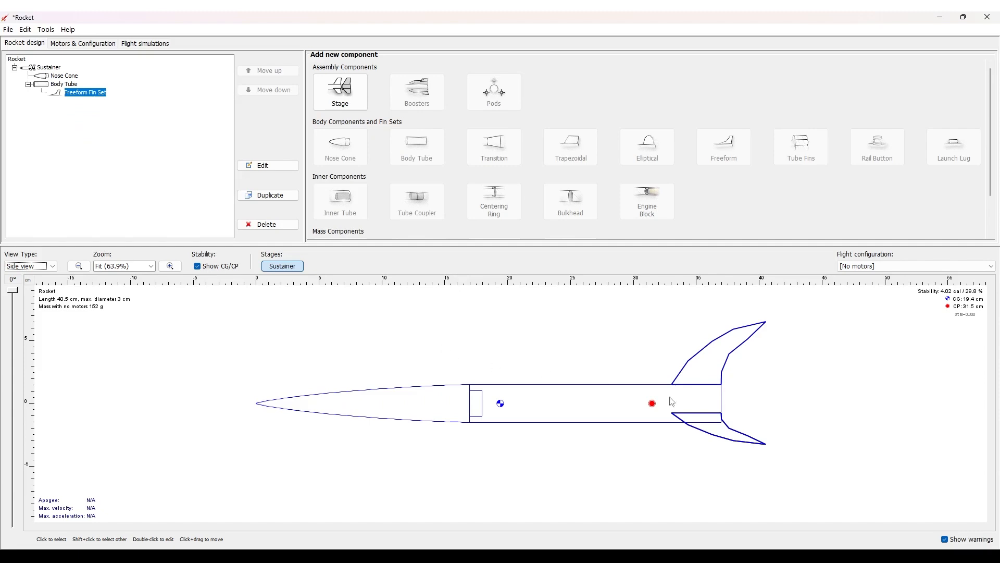
Inspect the rocket in the 3D Figure and 3D Unfinished views, and switch to the Top view
{"action": "left_click", "coordinate": [52, 266]}
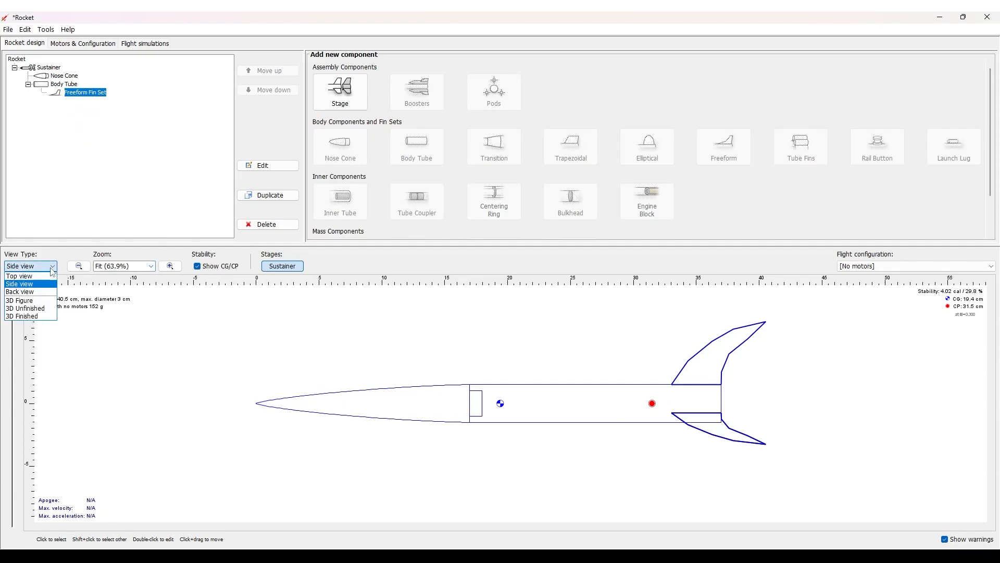
{"action": "left_click", "coordinate": [41, 301]}
{"action": "left_click_drag", "start_coordinate": [390, 365], "coordinate": [381, 394]}
{"action": "left_click", "coordinate": [30, 266]}
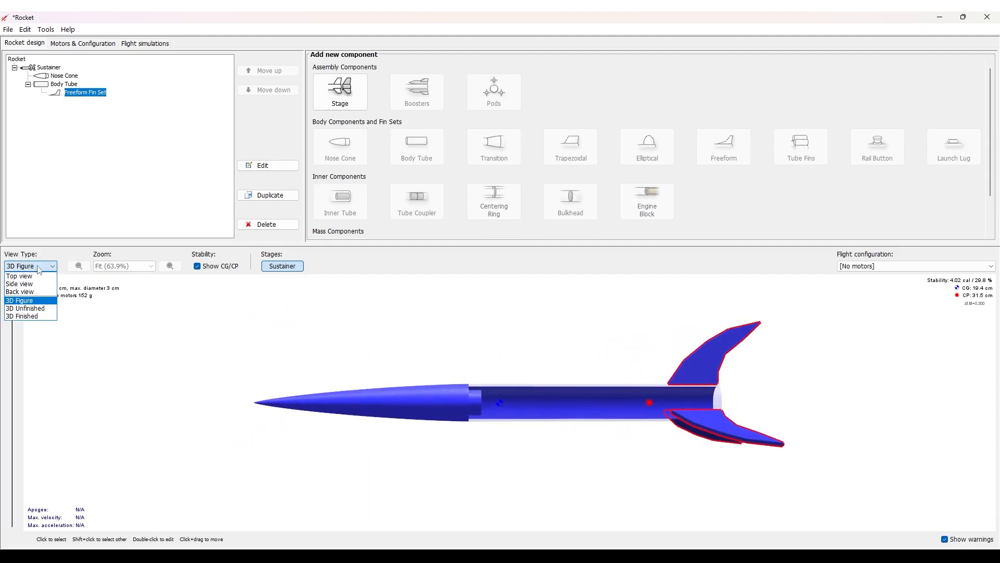
{"action": "left_click", "coordinate": [34, 308]}
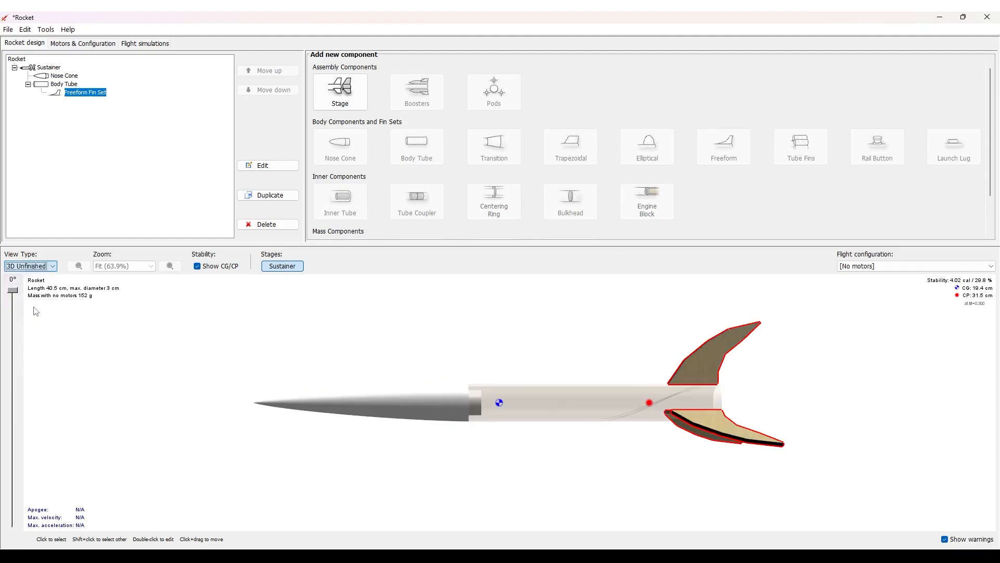
{"action": "left_click", "coordinate": [53, 266]}
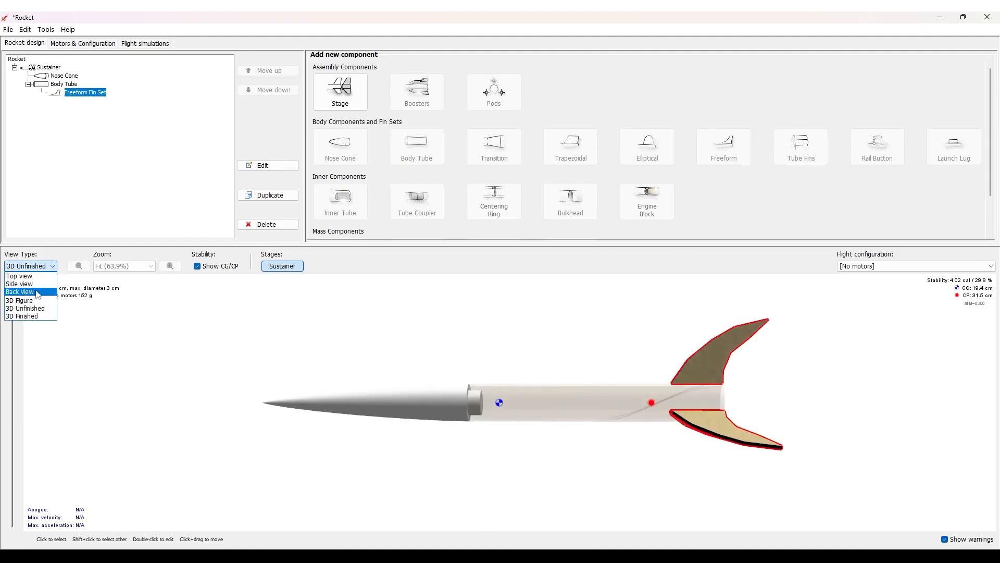
{"action": "left_click", "coordinate": [32, 276]}
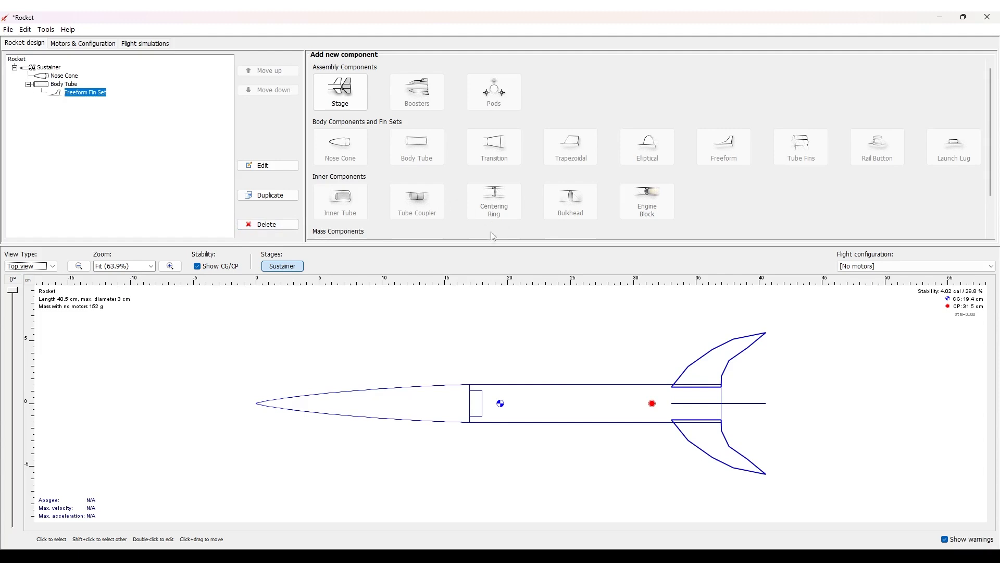
Make the body tube a motor mount and create a new motor configuration for it
{"action": "left_click", "coordinate": [85, 45]}
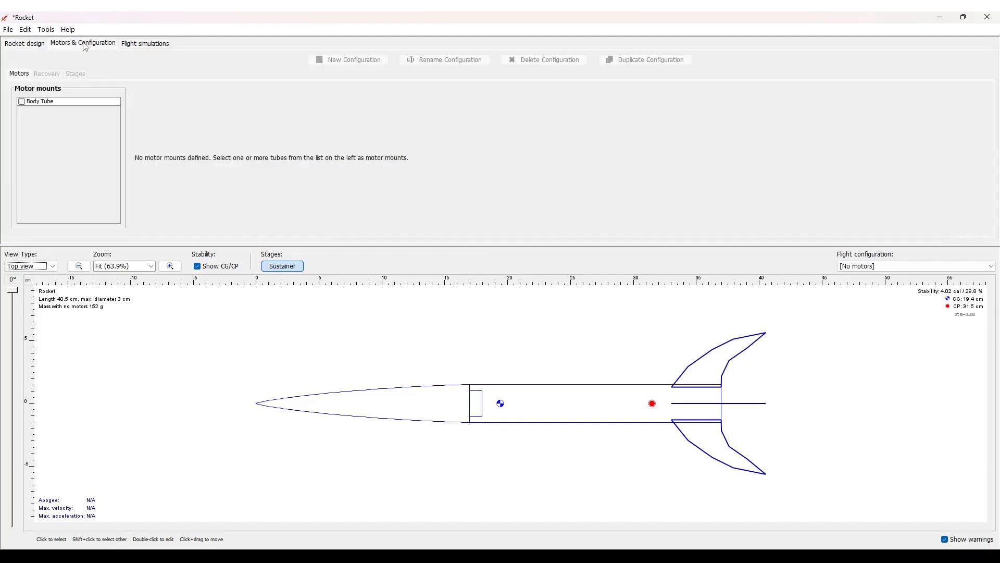
{"action": "left_click", "coordinate": [575, 412]}
{"action": "left_click", "coordinate": [22, 102]}
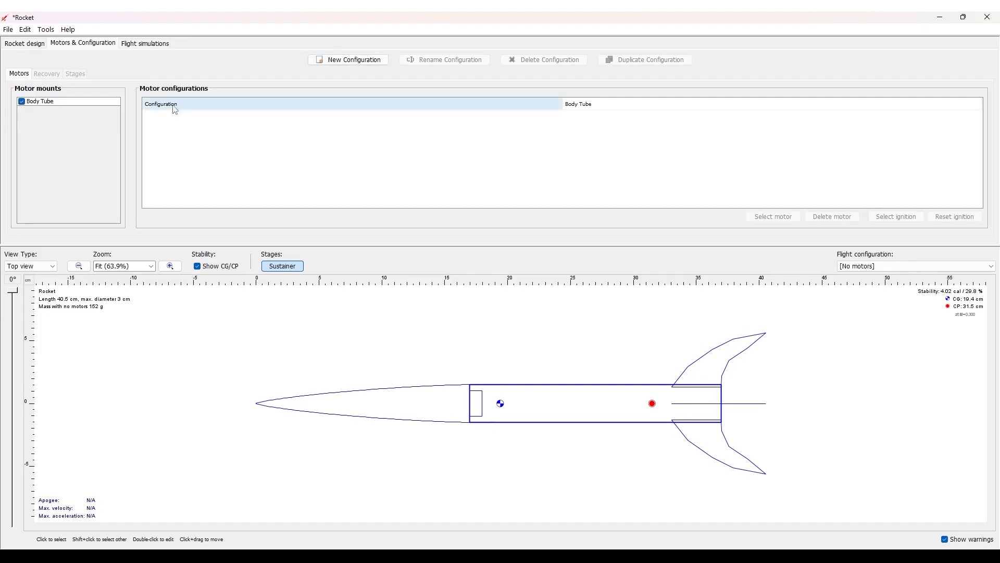
{"action": "left_click", "coordinate": [335, 61]}
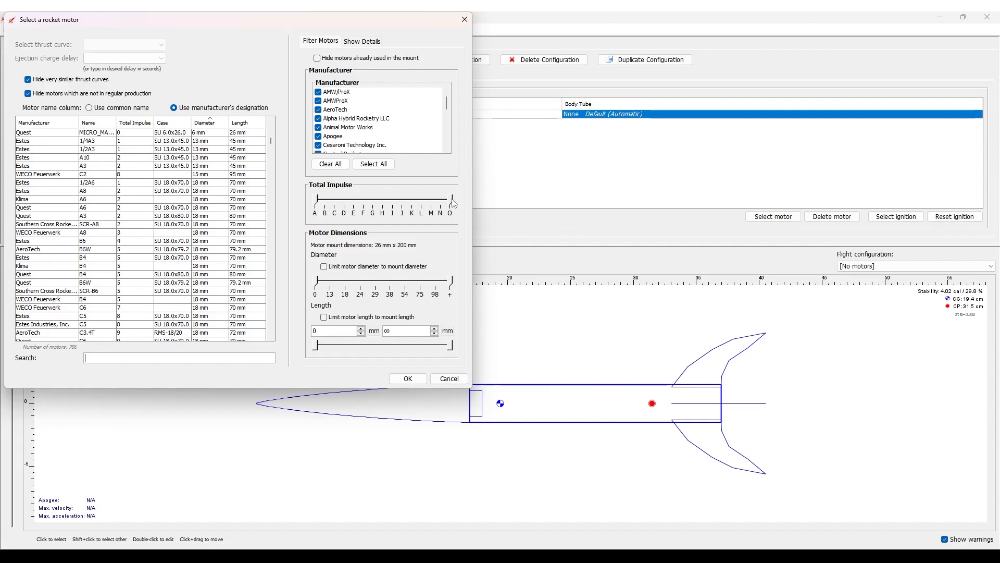
Limit the motor list to total impulse classes A to C and fit the Estes C6 motor with zero ejection delay
{"action": "left_click_drag", "start_coordinate": [454, 204], "coordinate": [336, 209]}
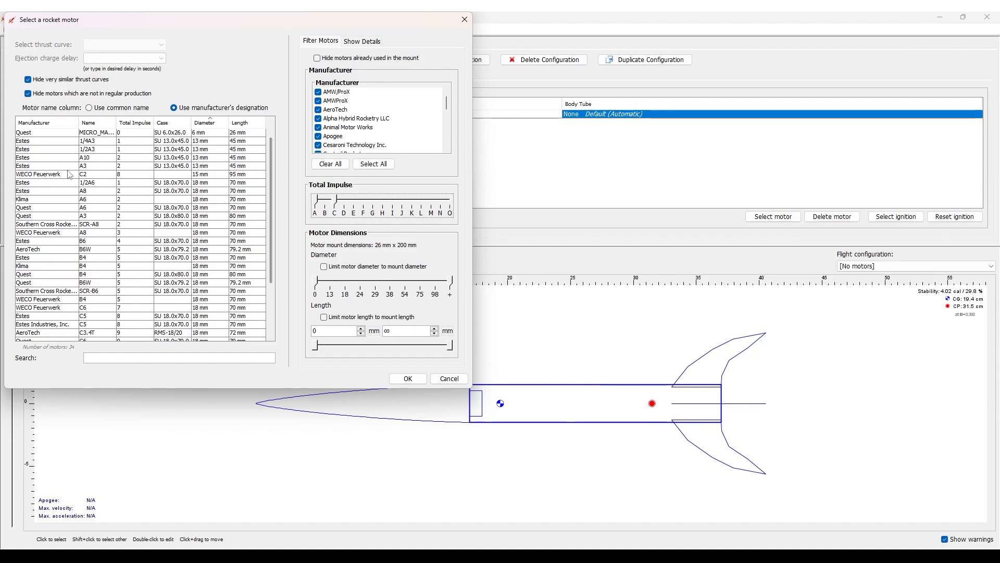
{"action": "scroll", "coordinate": [112, 208], "scroll_direction": "down", "scroll_amount": 3}
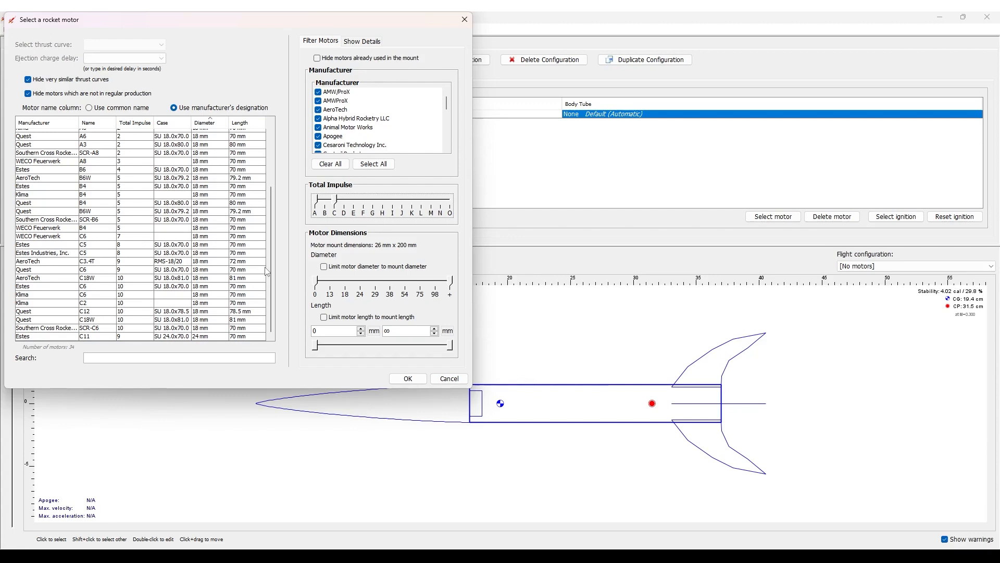
{"action": "left_click", "coordinate": [216, 287]}
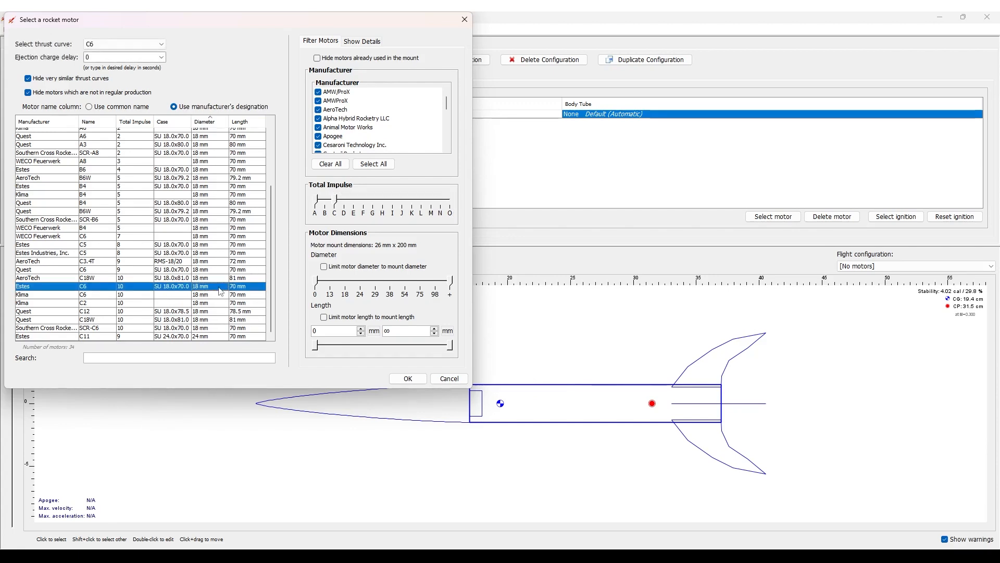
{"action": "double_click", "coordinate": [154, 290]}
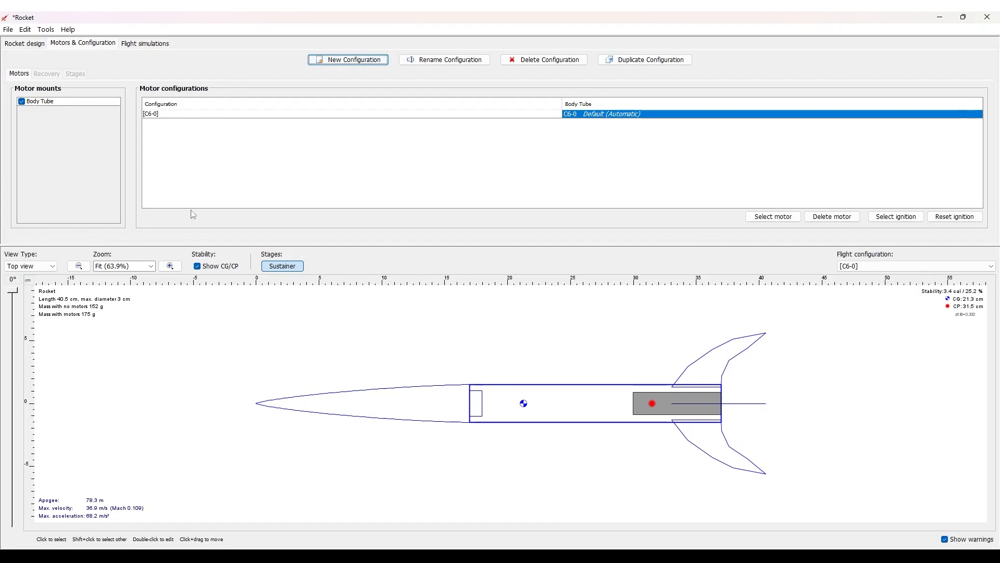
Add a custom launch lug to the body tube without using a component preset
{"action": "left_click", "coordinate": [29, 44]}
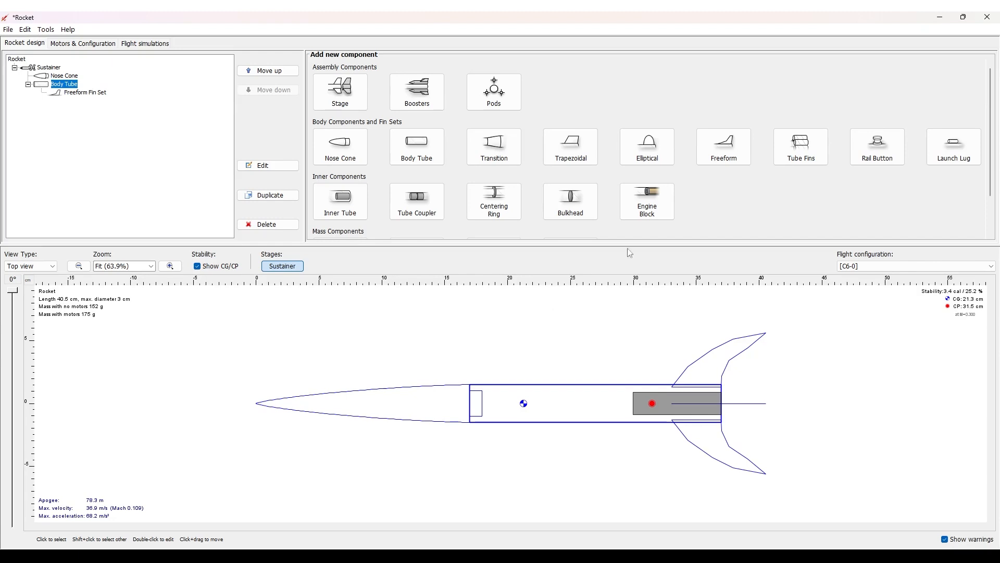
{"action": "left_click", "coordinate": [954, 151]}
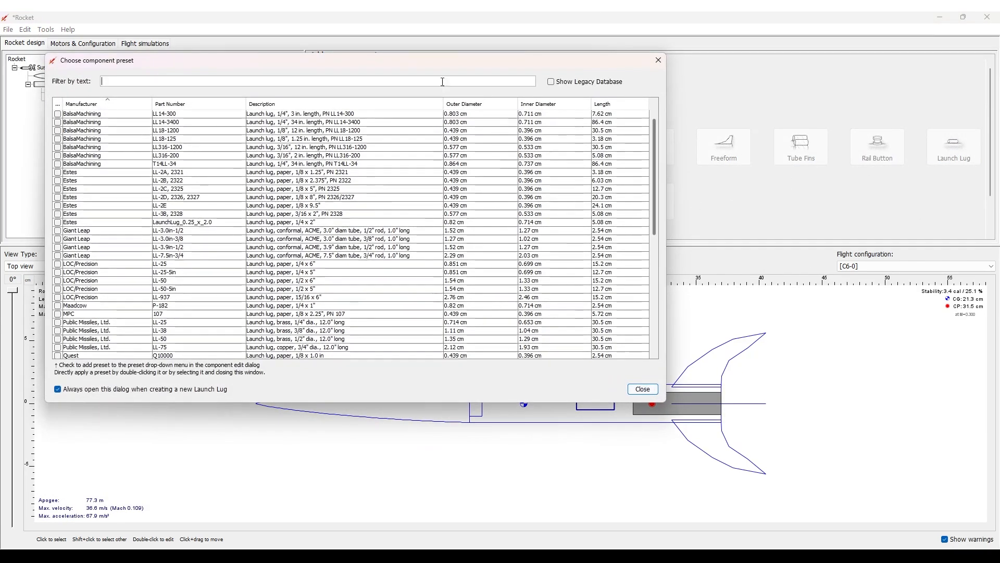
{"action": "left_click", "coordinate": [659, 60]}
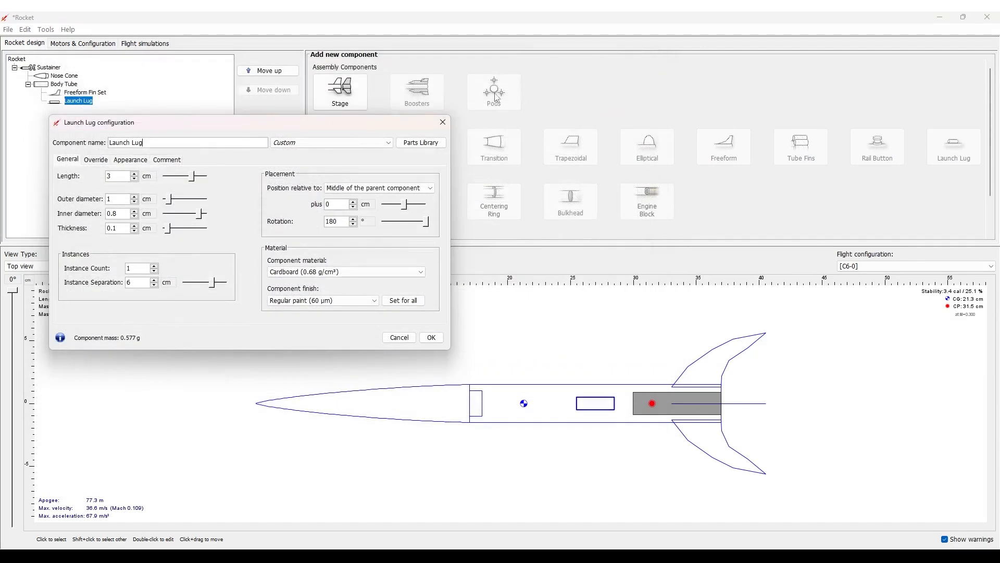
{"action": "left_click_drag", "start_coordinate": [269, 122], "coordinate": [399, 149]}
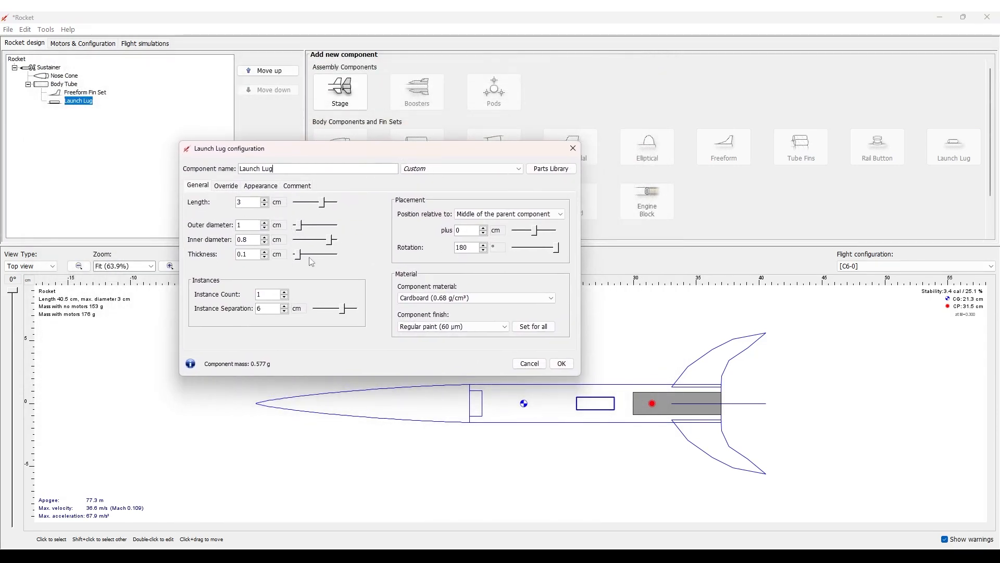
Rotate the launch lug to 120° and offset it 8.4 cm from the middle of the body tube
{"action": "left_click_drag", "start_coordinate": [557, 249], "coordinate": [552, 252]}
{"action": "double_click", "coordinate": [469, 247]}
{"action": "type", "text": "121"}
{"action": "type", "text": "0"}
{"action": "left_click_drag", "start_coordinate": [535, 231], "coordinate": [545, 231]}
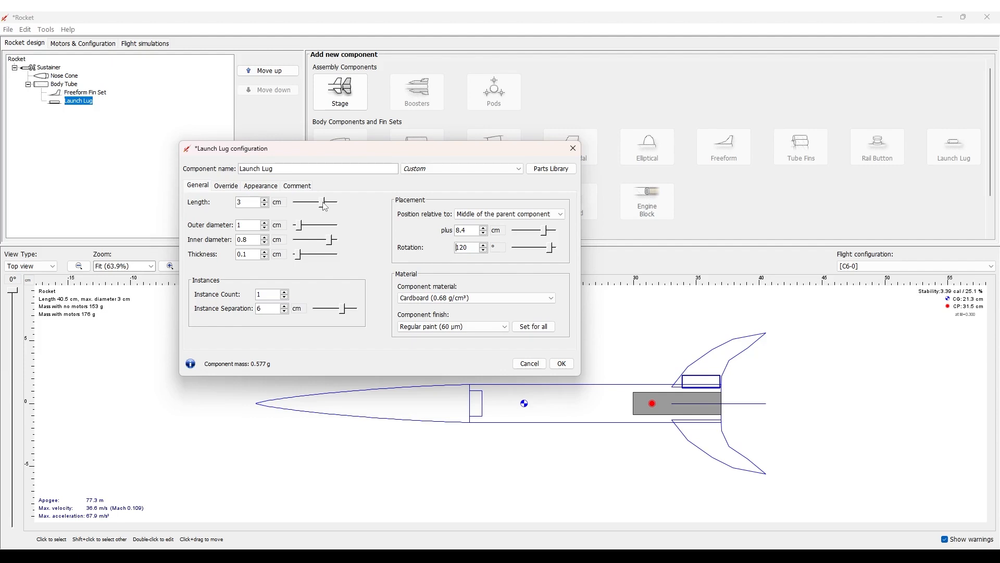
Set the launch lug's length to 2 cm and its material to PVC (1.39 g/cm³), and confirm its configuration
{"action": "left_click_drag", "start_coordinate": [324, 206], "coordinate": [318, 205]}
{"action": "left_click", "coordinate": [402, 300]}
{"action": "scroll", "coordinate": [438, 339], "scroll_direction": "down", "scroll_amount": 3}
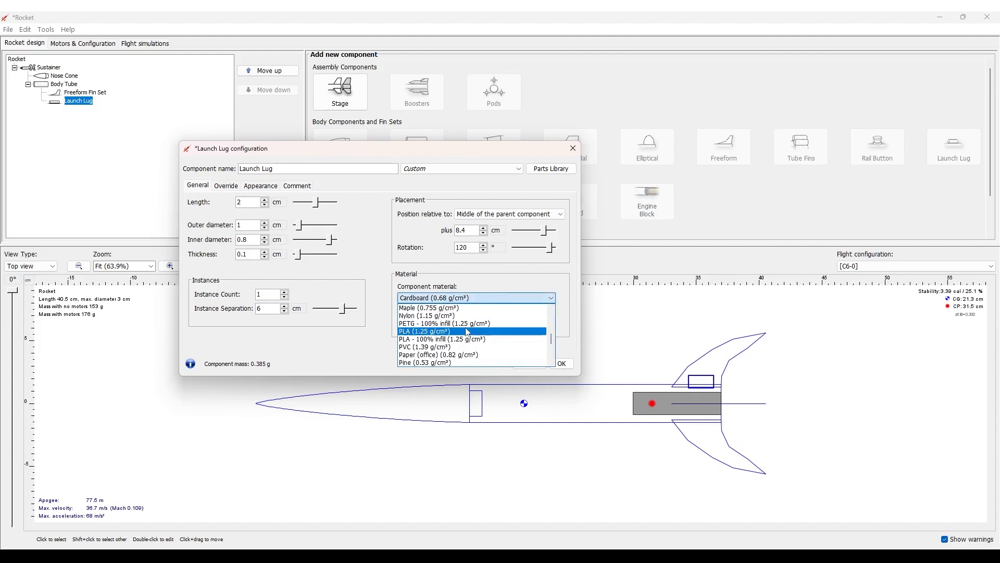
{"action": "left_click", "coordinate": [437, 347]}
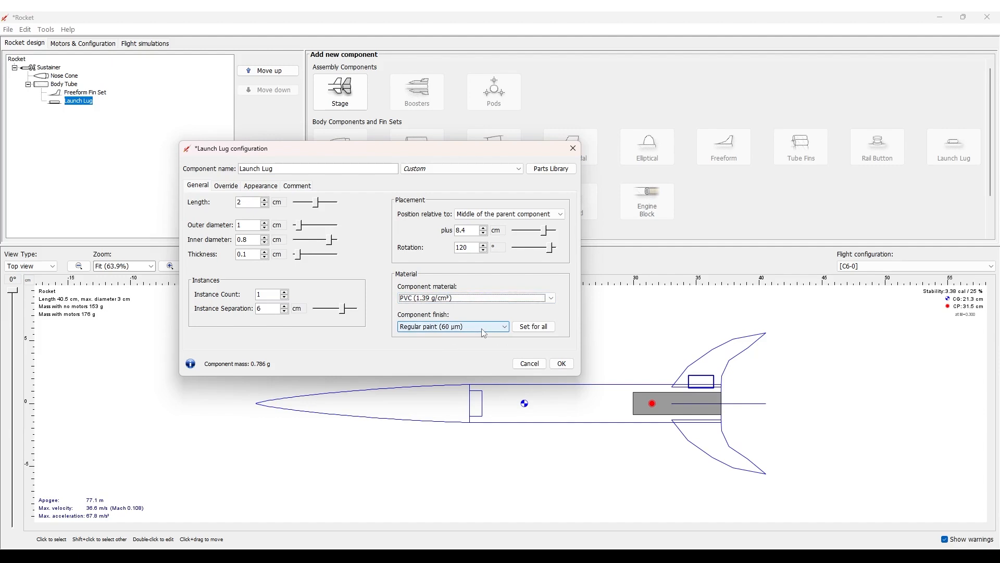
{"action": "left_click", "coordinate": [561, 364]}
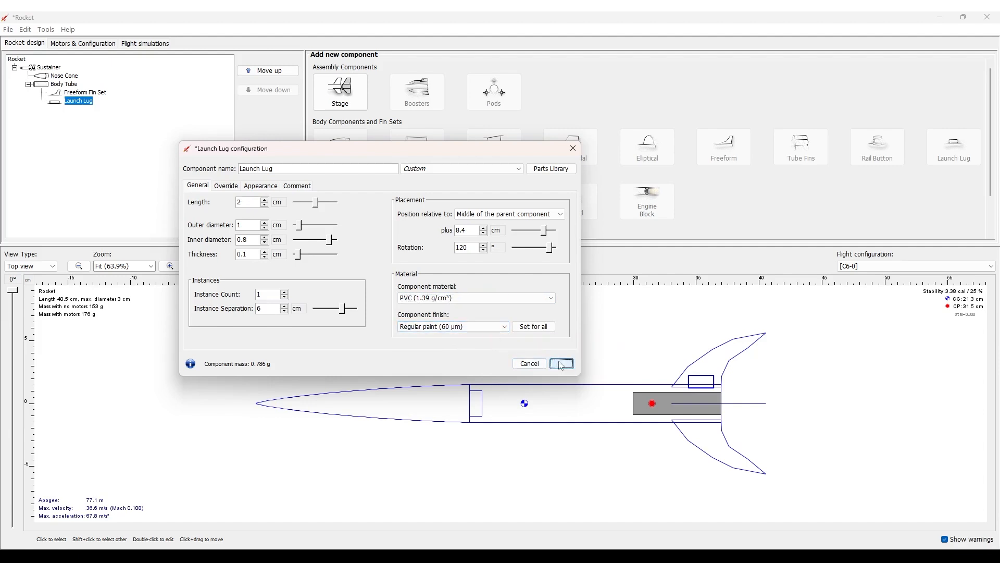
Inspect the launch lug's placement between the fins in the 3D Finished view from several angles
{"action": "left_click", "coordinate": [49, 267]}
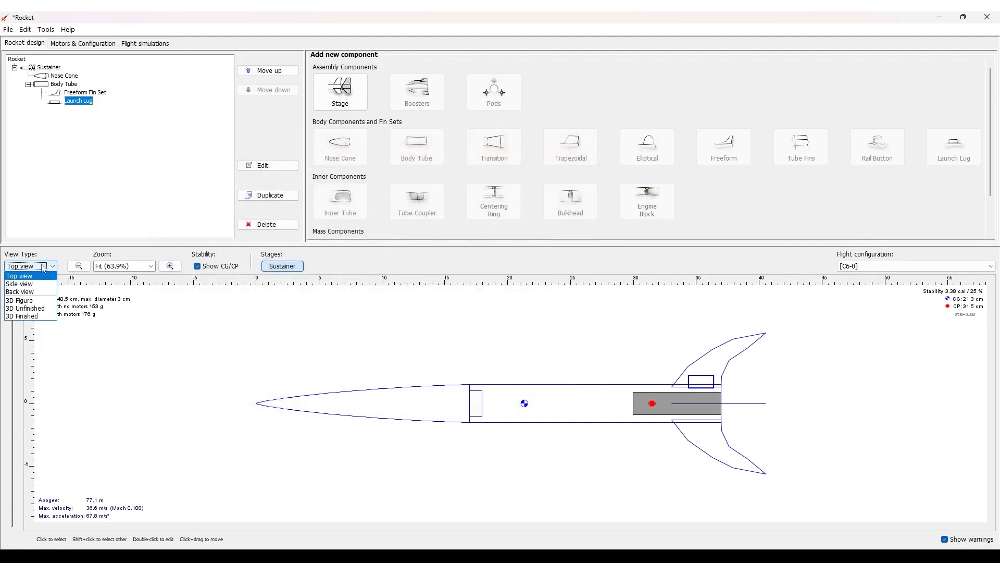
{"action": "left_click", "coordinate": [44, 300]}
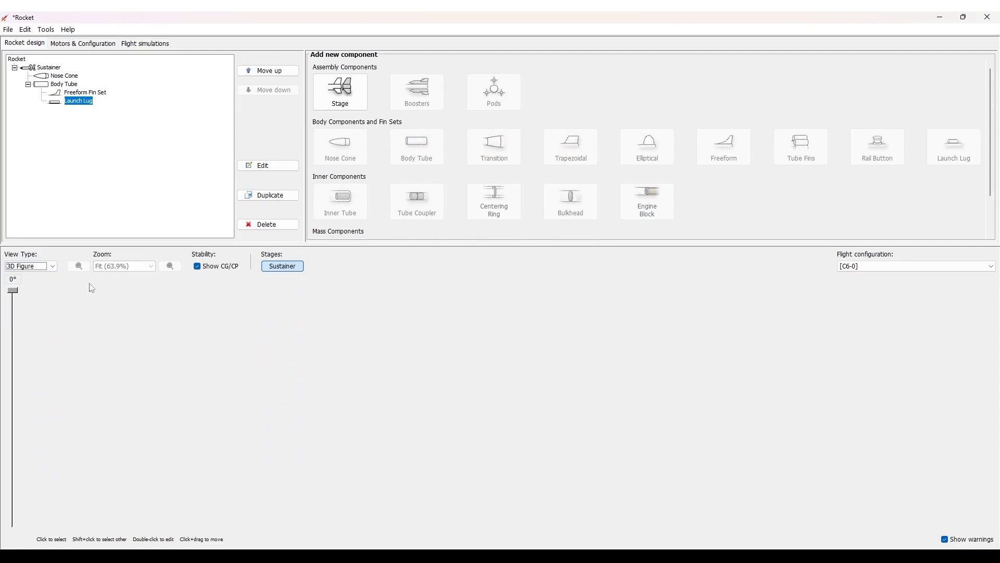
{"action": "left_click", "coordinate": [32, 267]}
{"action": "left_click", "coordinate": [40, 315]}
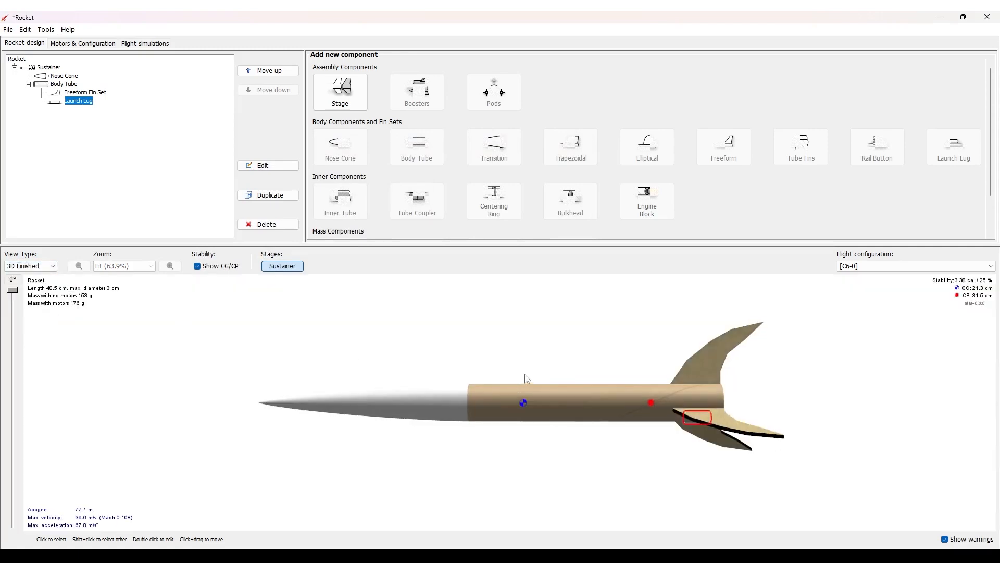
{"action": "left_click_drag", "start_coordinate": [536, 326], "coordinate": [647, 444]}
{"action": "left_click_drag", "start_coordinate": [505, 357], "coordinate": [520, 371]}
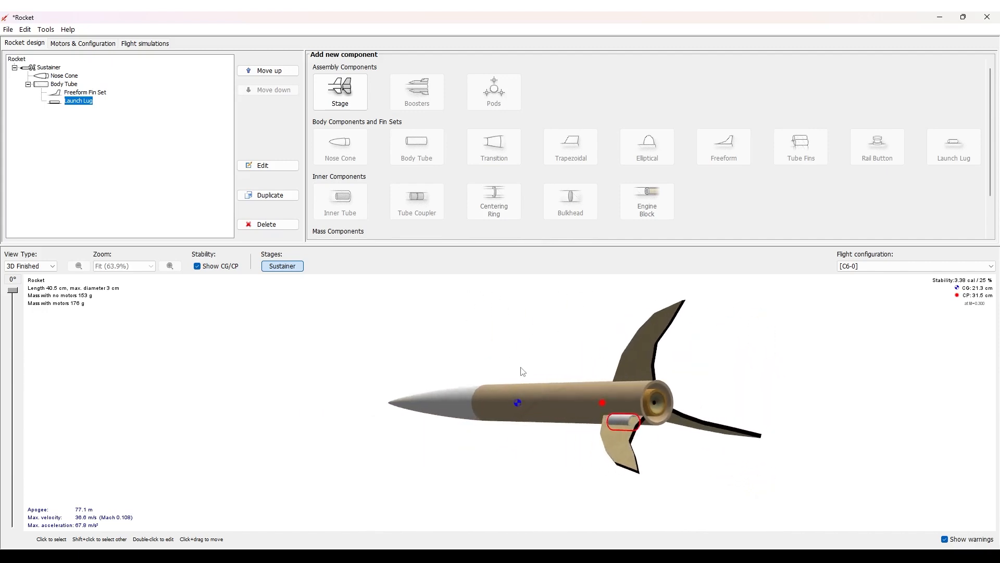
{"action": "left_click", "coordinate": [39, 267]}
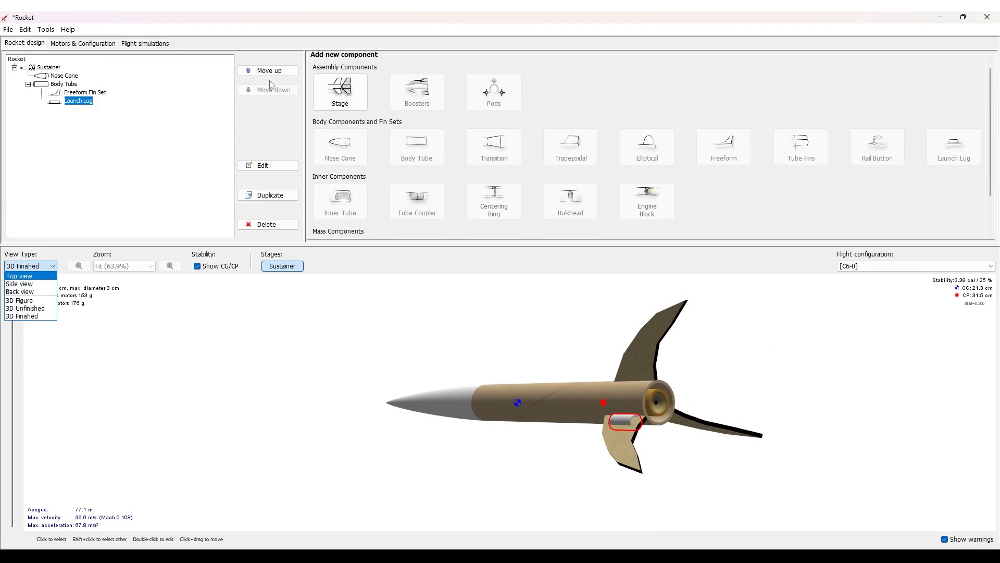
Reopen the launch lug's configuration and set its rotation to 180° and its offset from the body tube's middle to 5.1 cm
{"action": "left_click", "coordinate": [82, 104]}
{"action": "double_click", "coordinate": [82, 105]}
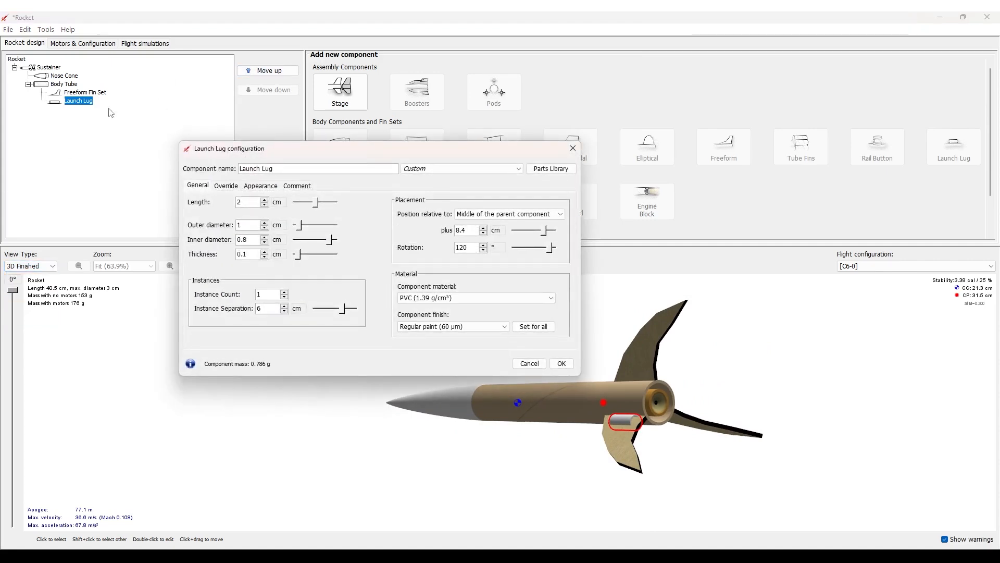
{"action": "left_click_drag", "start_coordinate": [551, 248], "coordinate": [556, 251]}
{"action": "left_click_drag", "start_coordinate": [570, 410], "coordinate": [605, 410]}
{"action": "left_click_drag", "start_coordinate": [544, 233], "coordinate": [541, 232]}
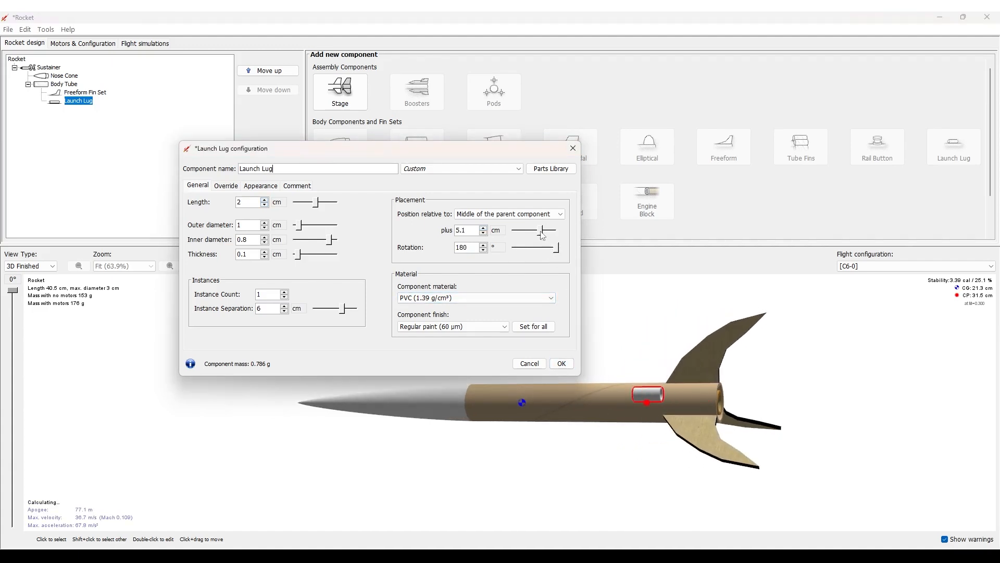
Set the launch lug's length to 3 cm and confirm its configuration
{"action": "left_click_drag", "start_coordinate": [316, 203], "coordinate": [323, 204]}
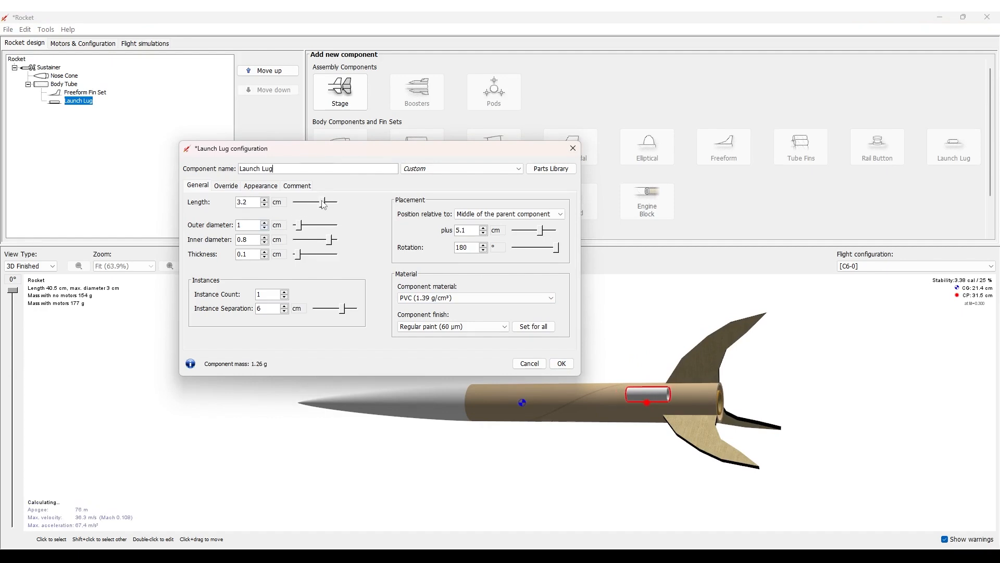
{"action": "left_click_drag", "start_coordinate": [652, 390], "coordinate": [572, 391]}
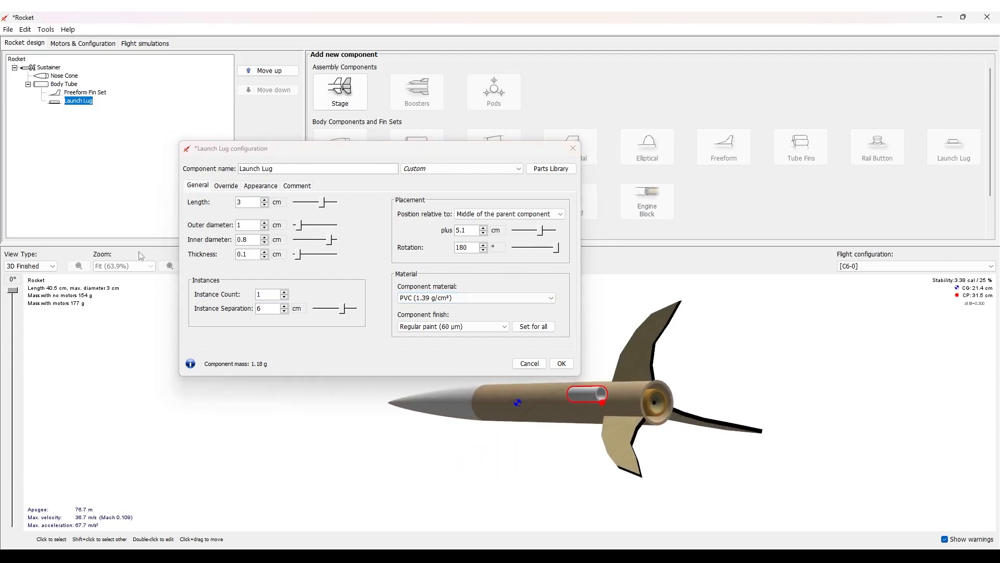
{"action": "left_click", "coordinate": [560, 364]}
{"action": "left_click_drag", "start_coordinate": [380, 376], "coordinate": [498, 399]}
Add a custom transition behind the body tube without using a component preset
{"action": "left_click", "coordinate": [65, 85]}
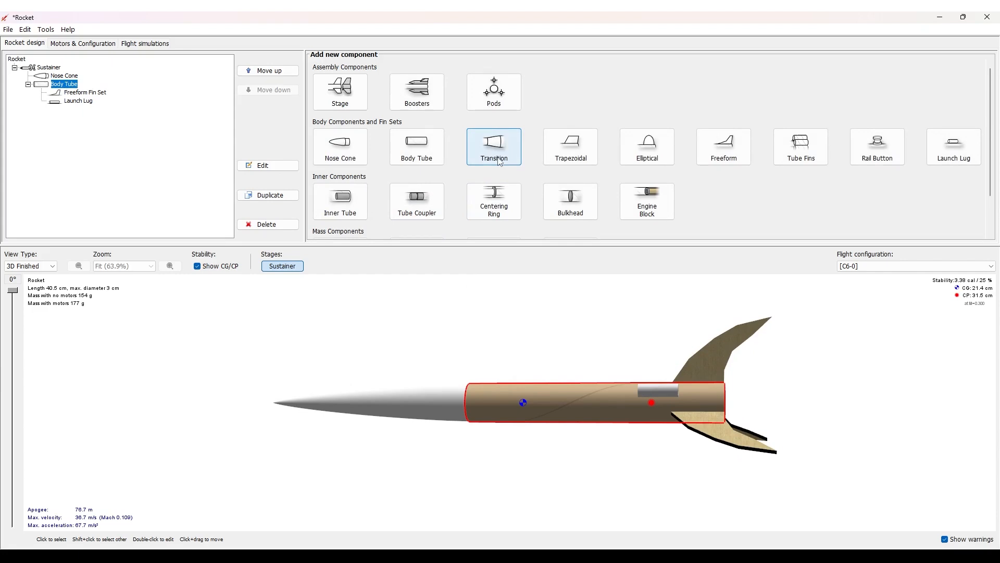
{"action": "scroll", "coordinate": [625, 198], "scroll_direction": "down", "scroll_amount": 2}
{"action": "scroll", "coordinate": [412, 156], "scroll_direction": "up", "scroll_amount": 2}
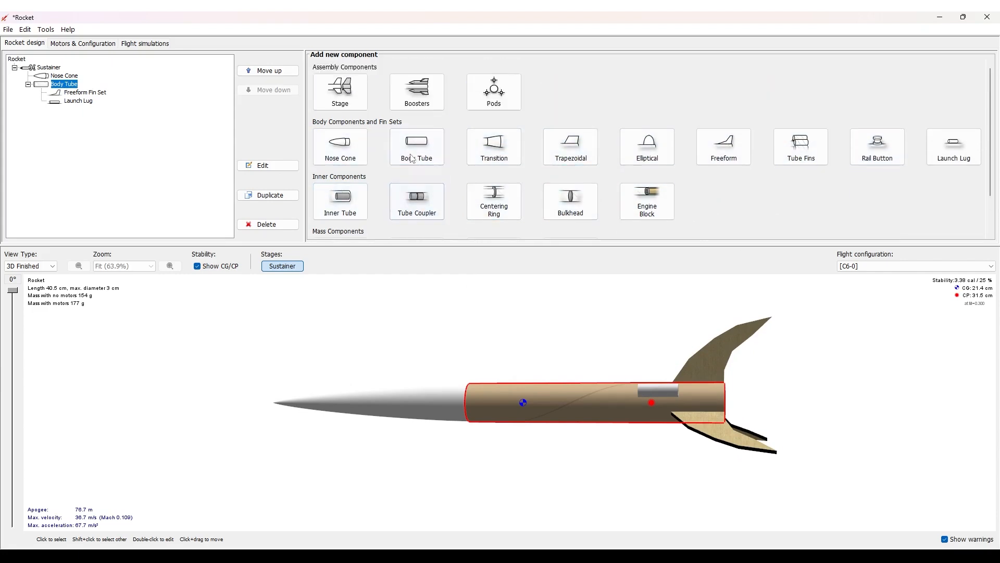
{"action": "left_click", "coordinate": [495, 153]}
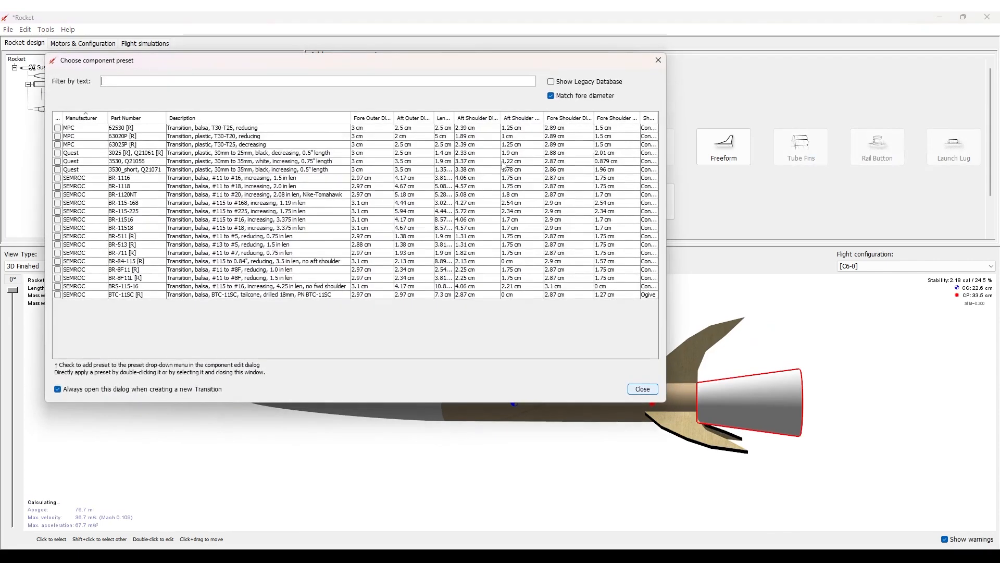
{"action": "left_click", "coordinate": [662, 62]}
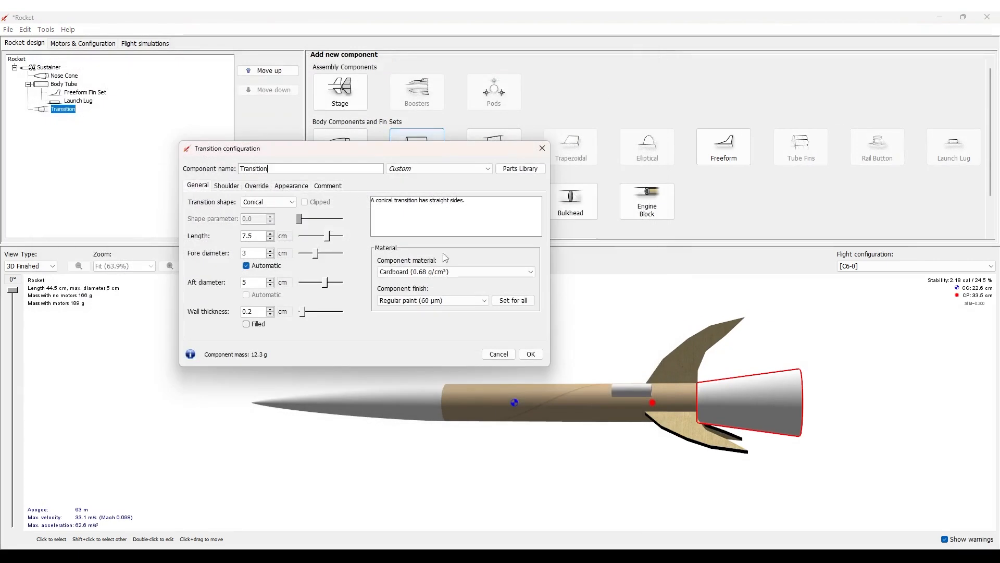
Set the transition's length to 3 cm, disable its automatic fore diameter keeping 3 cm, and set its aft diameter to 2 cm
{"action": "mouse_move", "coordinate": [327, 239]}
{"action": "left_mouse_down"}
{"action": "mouse_move", "coordinate": [304, 241]}
{"action": "mouse_move", "coordinate": [314, 241]}
{"action": "left_mouse_up"}
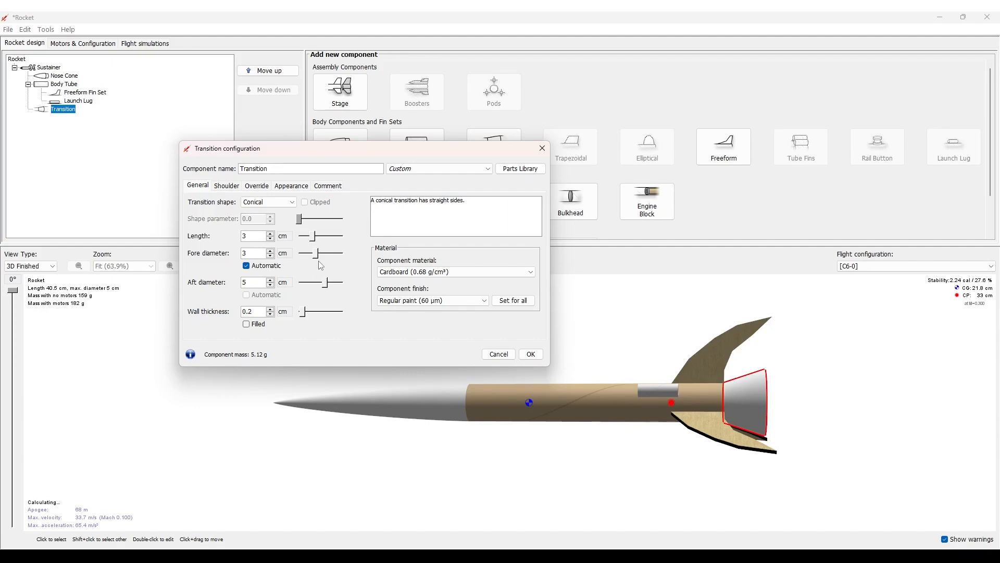
{"action": "left_click", "coordinate": [246, 266]}
{"action": "left_click_drag", "start_coordinate": [317, 256], "coordinate": [317, 256]}
{"action": "left_click_drag", "start_coordinate": [327, 283], "coordinate": [311, 283]}
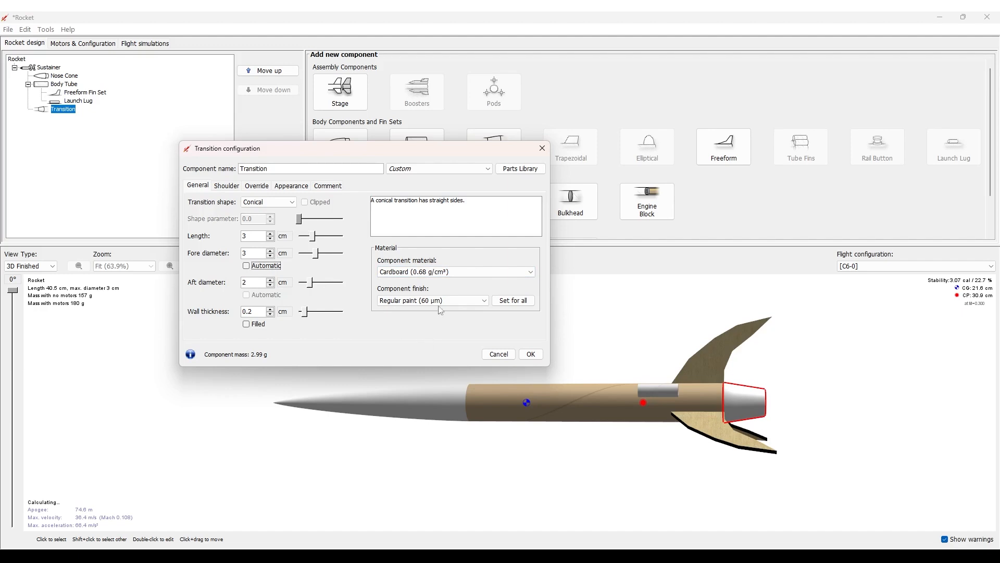
Set the transition's material to PVC (1.39 g/cm³) and confirm its configuration
{"action": "left_click", "coordinate": [443, 272]}
{"action": "scroll", "coordinate": [428, 323], "scroll_direction": "down", "scroll_amount": 5}
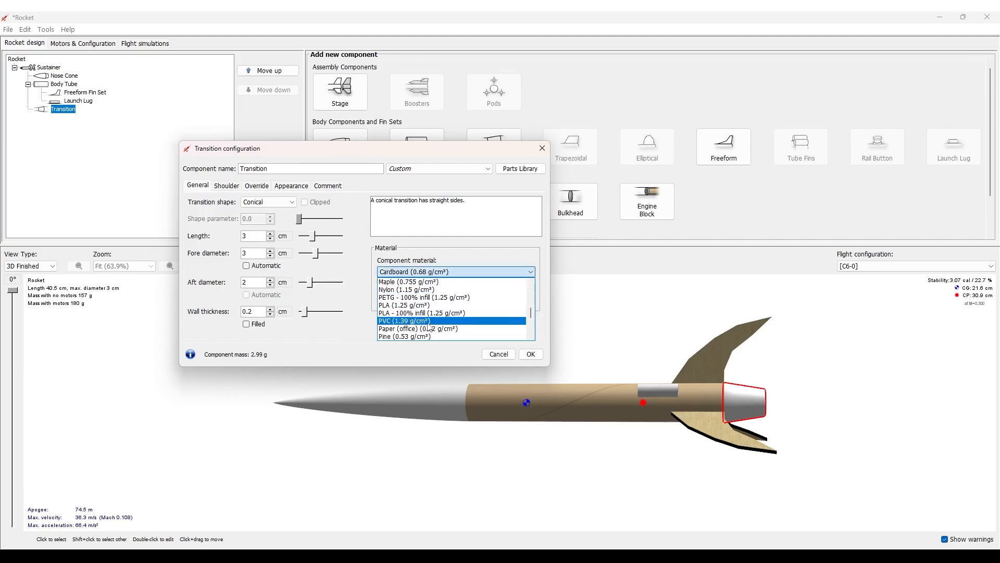
{"action": "left_click", "coordinate": [427, 322]}
{"action": "left_click", "coordinate": [536, 355]}
Inspect the rocket with its tail transition in 3D and return to the Top view
{"action": "left_click_drag", "start_coordinate": [540, 360], "coordinate": [531, 390]}
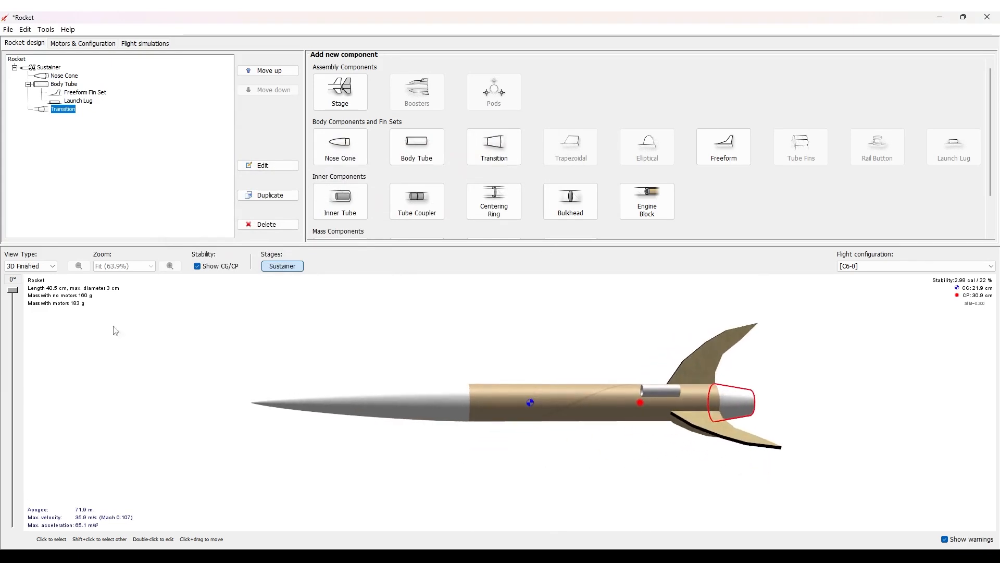
{"action": "left_click", "coordinate": [38, 267]}
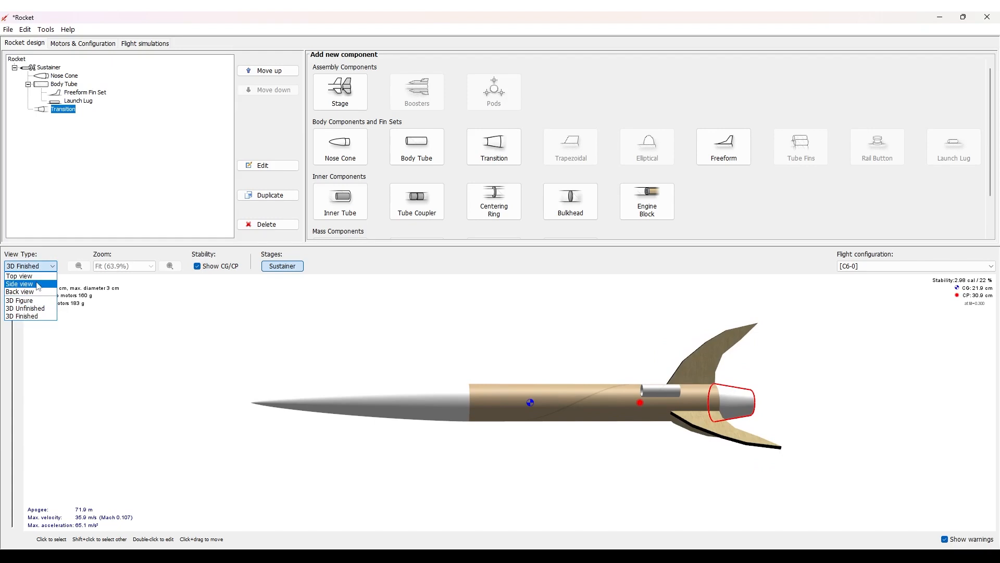
{"action": "left_click", "coordinate": [31, 275]}
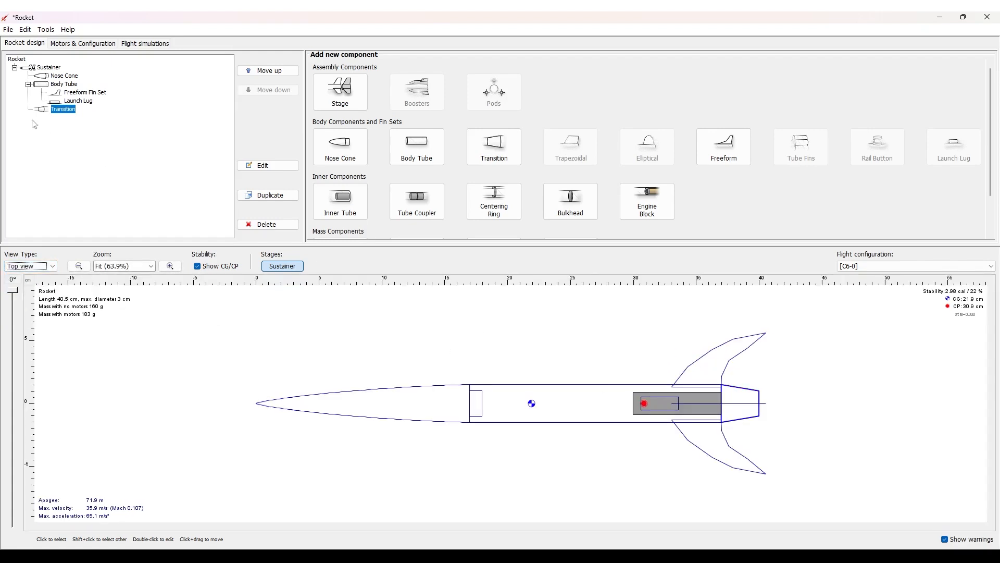
Add a mass component inside the body tube
{"action": "left_click", "coordinate": [57, 85]}
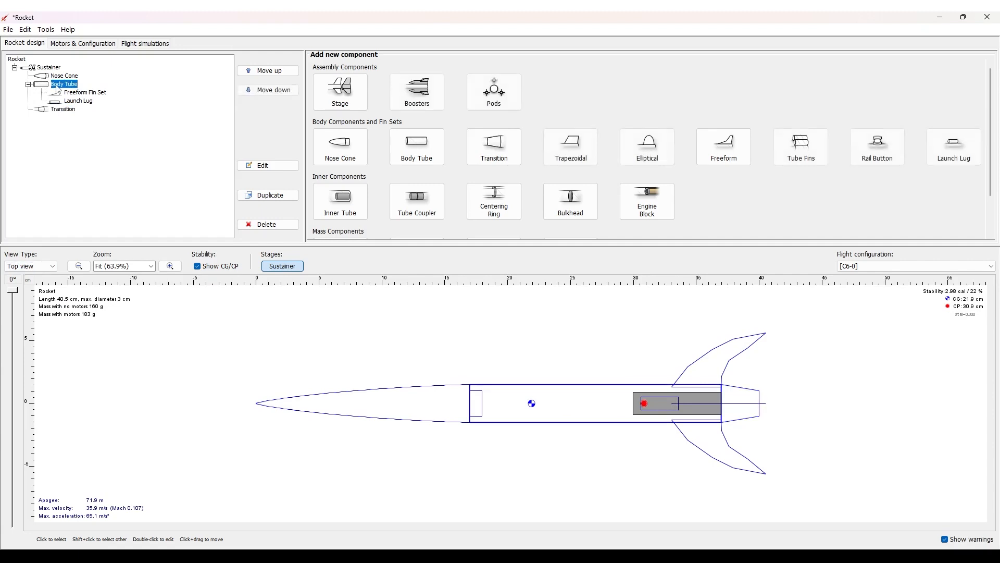
{"action": "scroll", "coordinate": [455, 195], "scroll_direction": "down", "scroll_amount": 3}
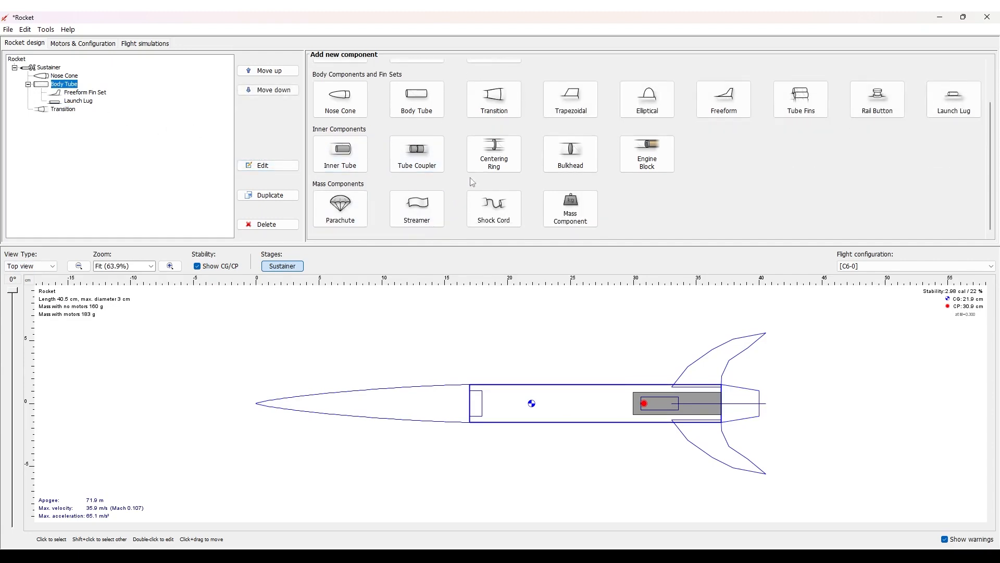
{"action": "scroll", "coordinate": [472, 181], "scroll_direction": "up", "scroll_amount": 1}
{"action": "scroll", "coordinate": [525, 192], "scroll_direction": "down", "scroll_amount": 1}
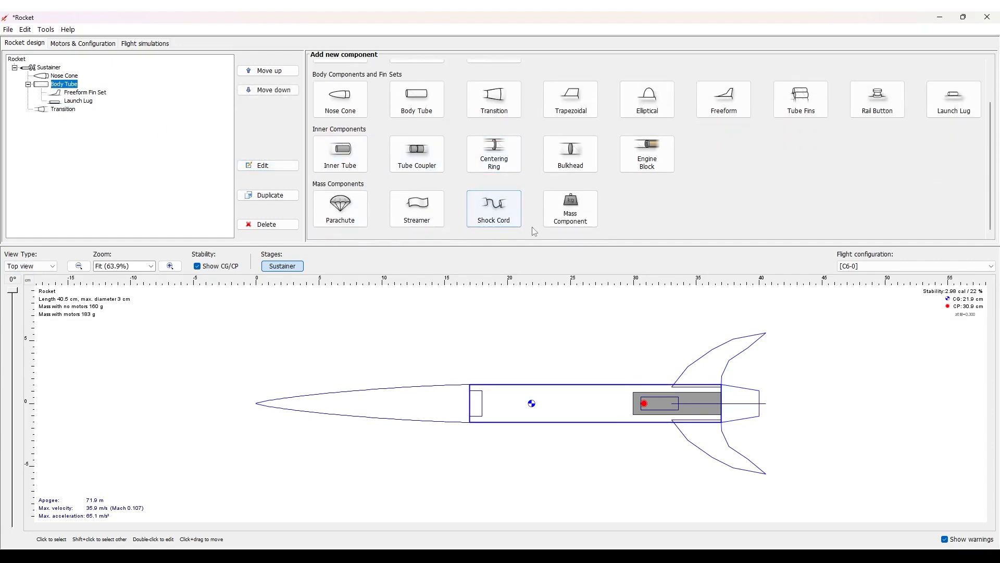
{"action": "left_click", "coordinate": [571, 217]}
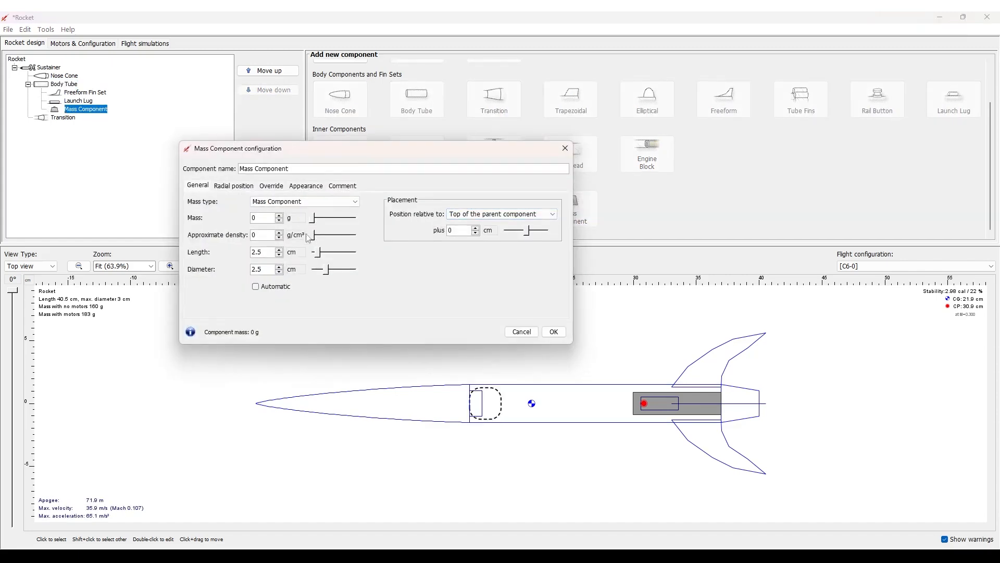
Set the mass component's length to 6.3 cm, mass to 3 g and offset to 6.5 cm from the body tube's top, and confirm it
{"action": "left_click_drag", "start_coordinate": [319, 256], "coordinate": [328, 255]}
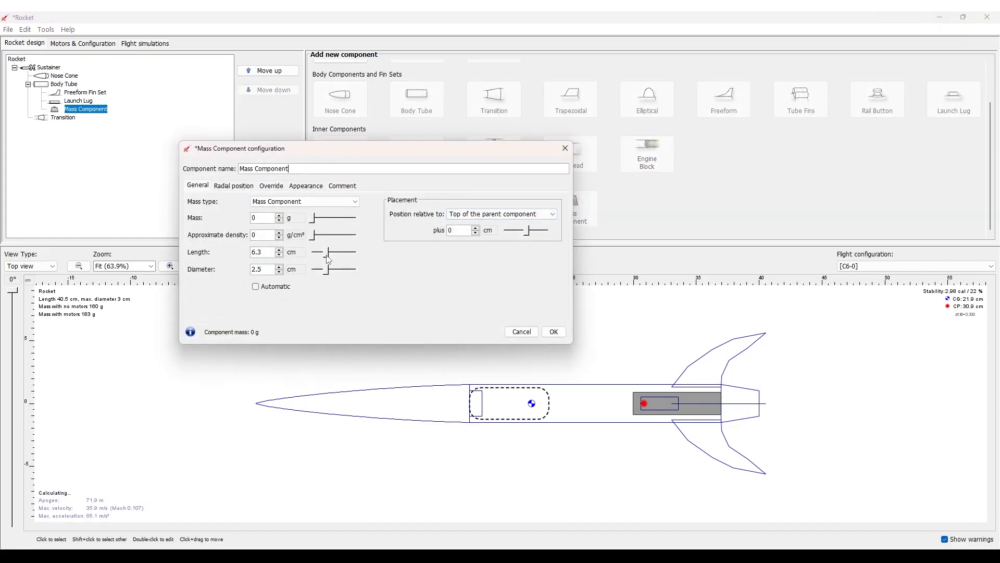
{"action": "left_click_drag", "start_coordinate": [528, 231], "coordinate": [535, 233]}
{"action": "left_click", "coordinate": [262, 218]}
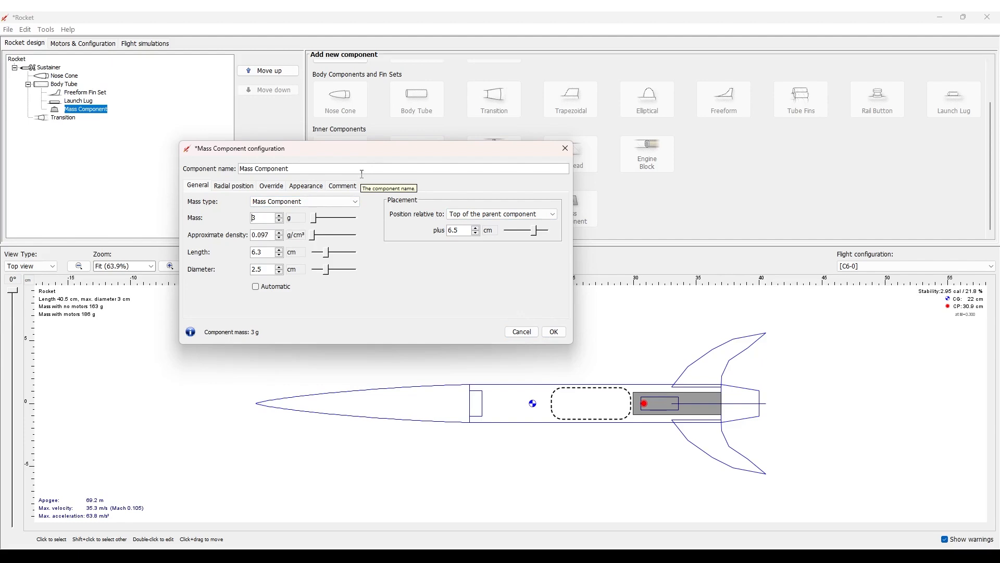
{"action": "left_click", "coordinate": [553, 331]}
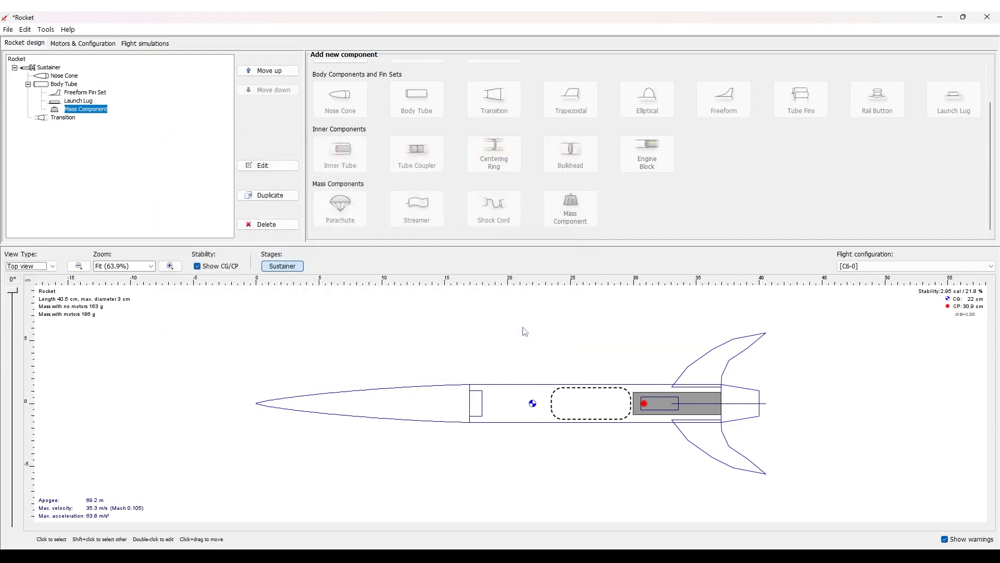
Add a shock cord inside the body tube, offset 3.7 cm from the tube's top
{"action": "left_click", "coordinate": [55, 86]}
{"action": "left_click", "coordinate": [494, 207]}
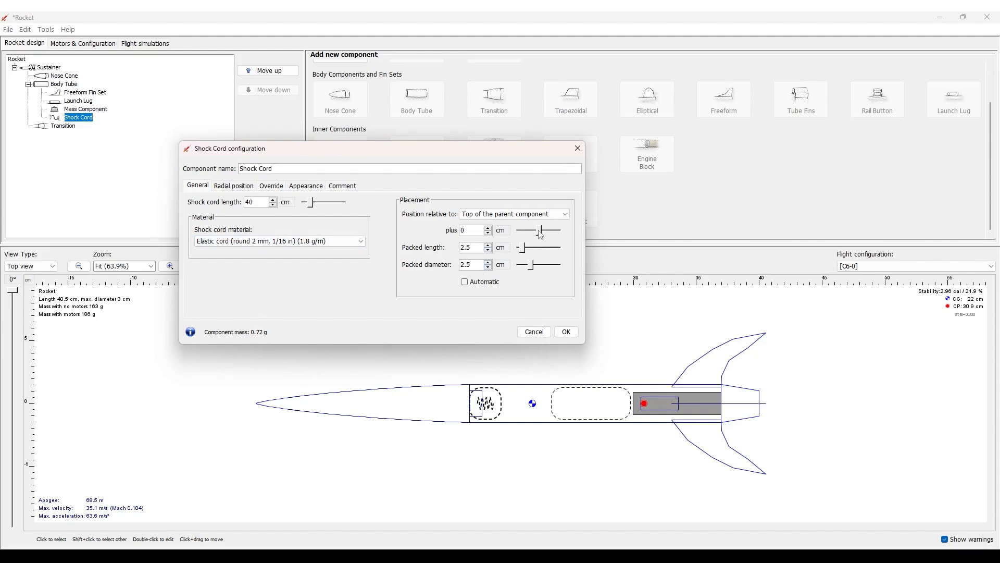
{"action": "left_click_drag", "start_coordinate": [540, 234], "coordinate": [544, 236]}
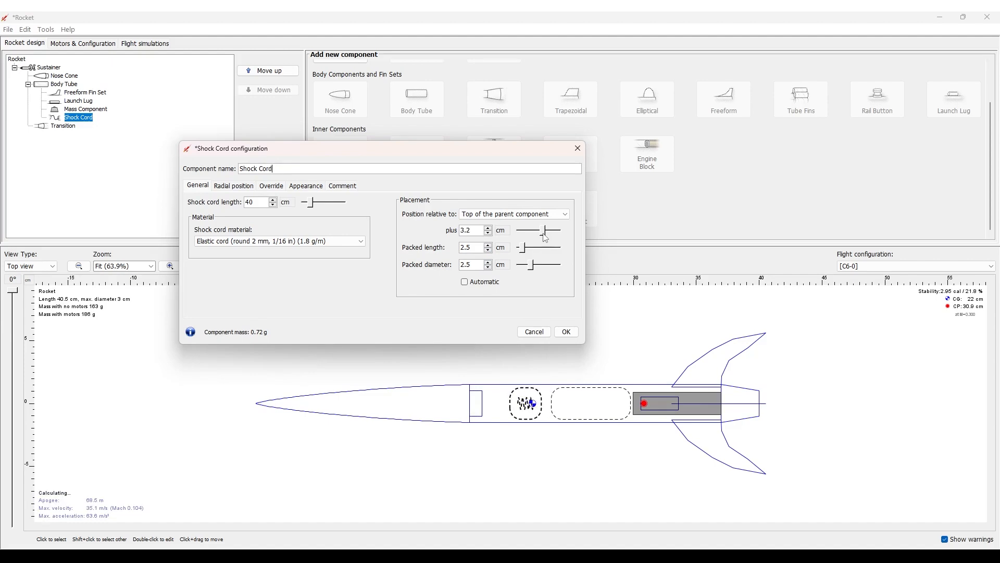
{"action": "left_click_drag", "start_coordinate": [545, 237], "coordinate": [546, 237]}
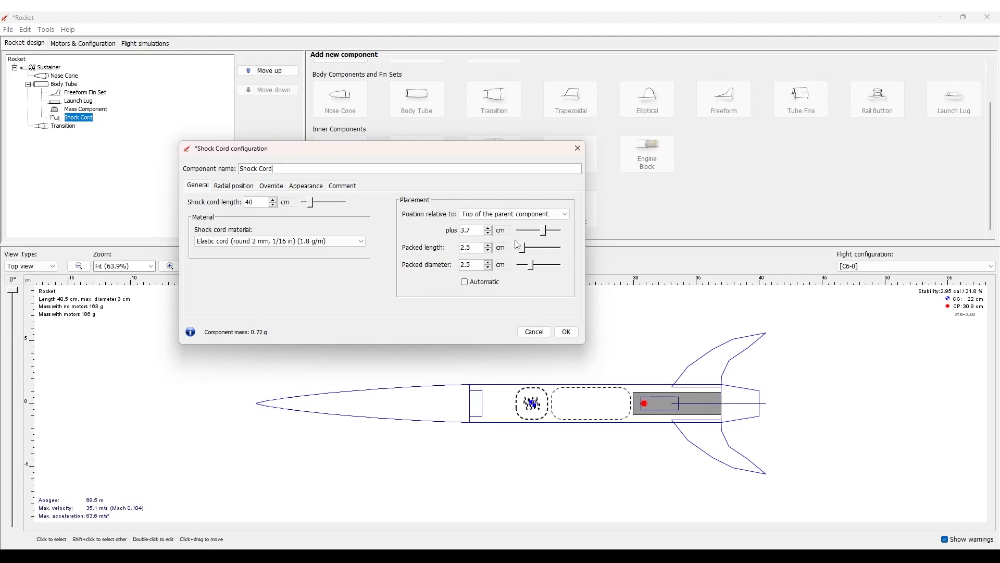
{"action": "left_click", "coordinate": [566, 331]}
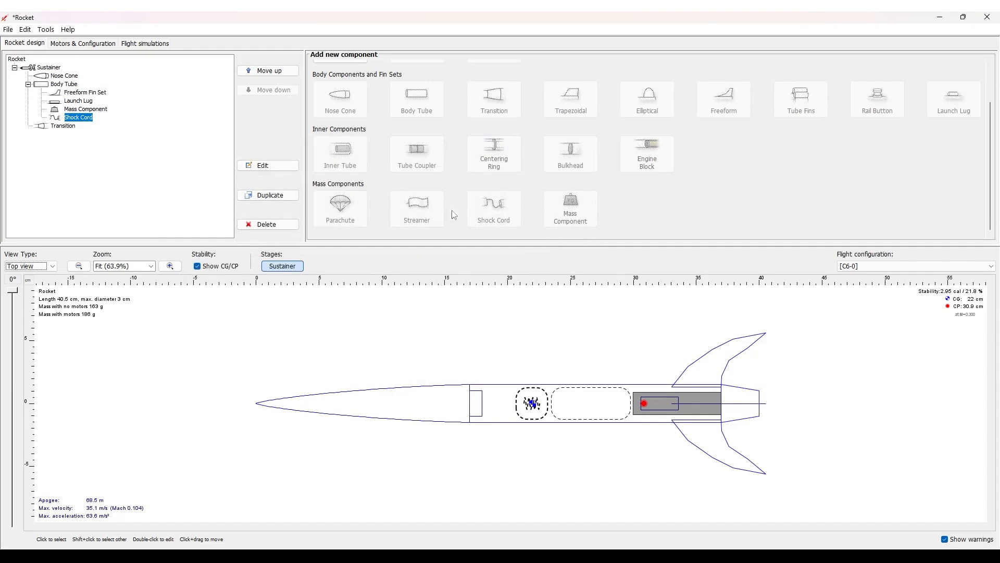
Add a custom streamer without a preset inside the body tube, offset 1.4 cm from the tube's top
{"action": "left_click", "coordinate": [509, 414]}
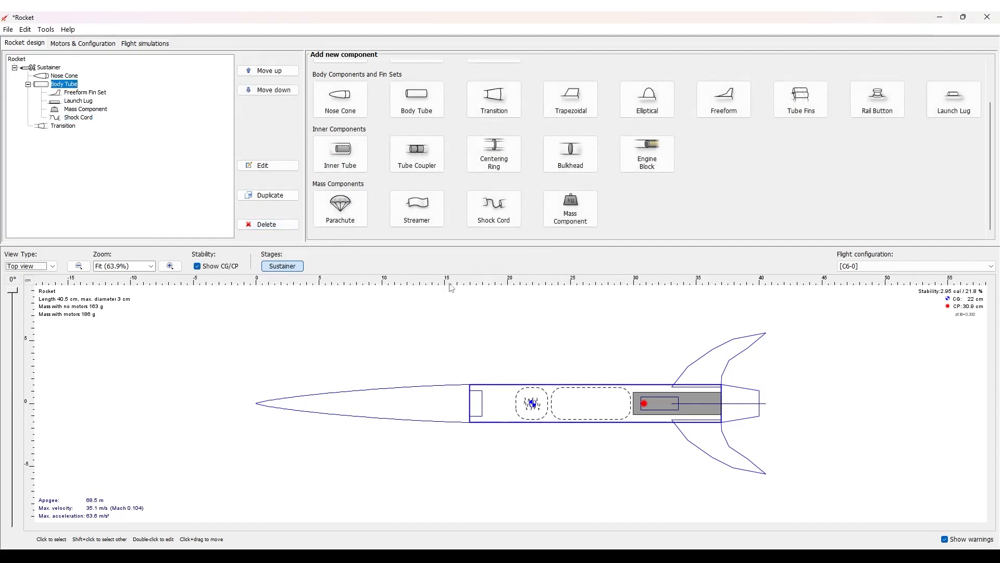
{"action": "left_click", "coordinate": [421, 216]}
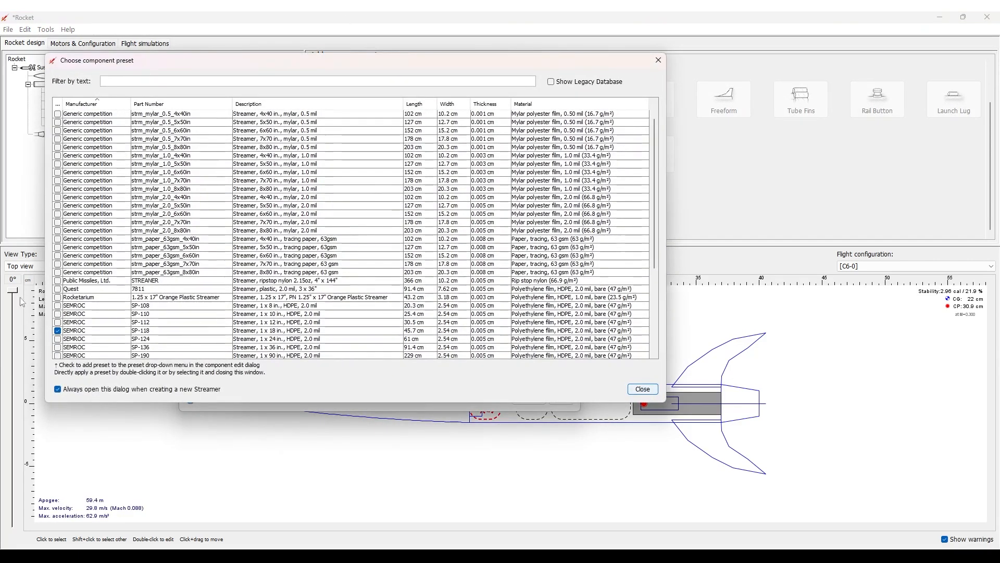
{"action": "left_click", "coordinate": [645, 391]}
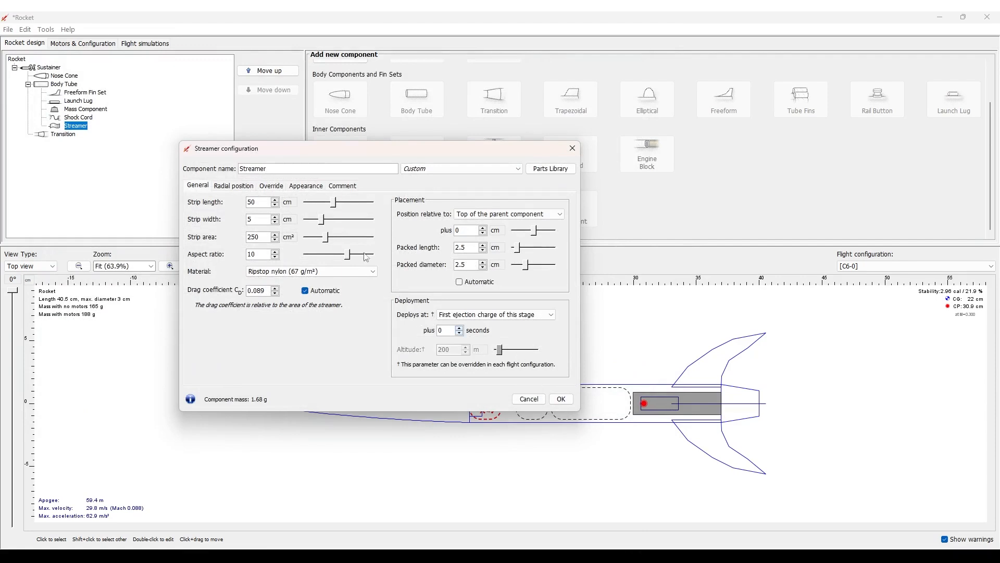
{"action": "left_click_drag", "start_coordinate": [363, 151], "coordinate": [592, 88]}
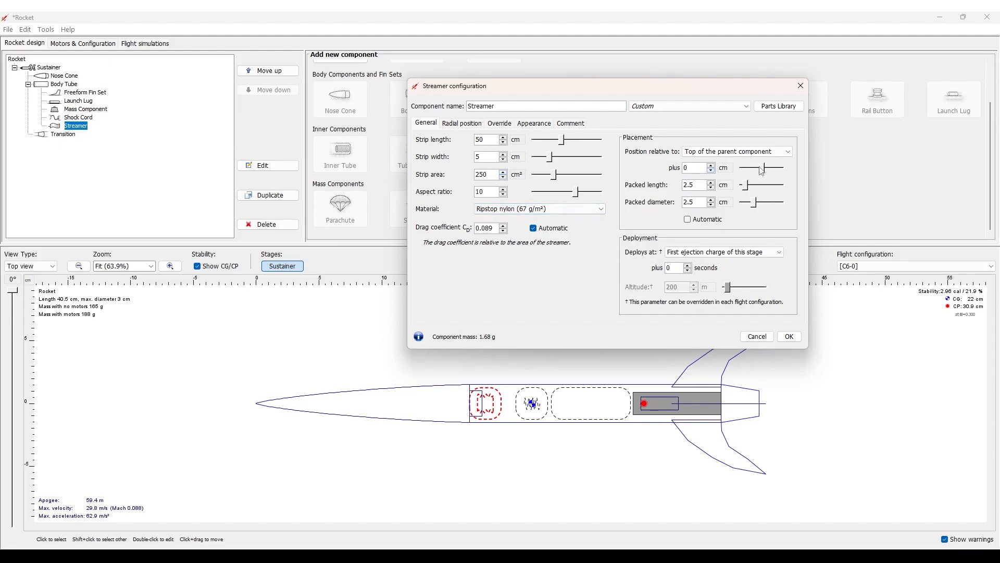
{"action": "left_click_drag", "start_coordinate": [765, 173], "coordinate": [767, 174]}
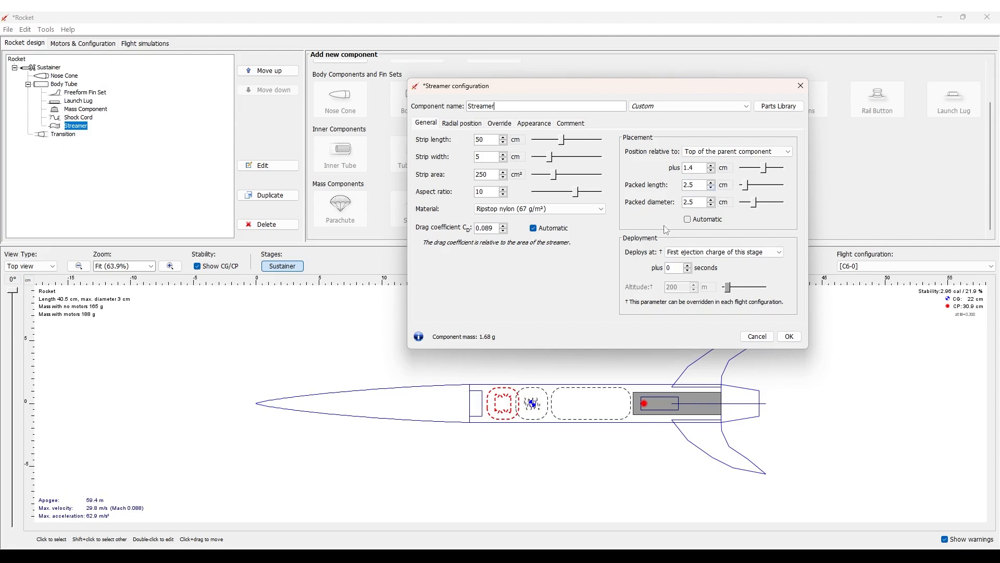
Shift the shock cord slightly aft, and refit the mass component with a 5.8 cm length at a 7 cm offset from the tube's top
{"action": "left_click", "coordinate": [544, 419]}
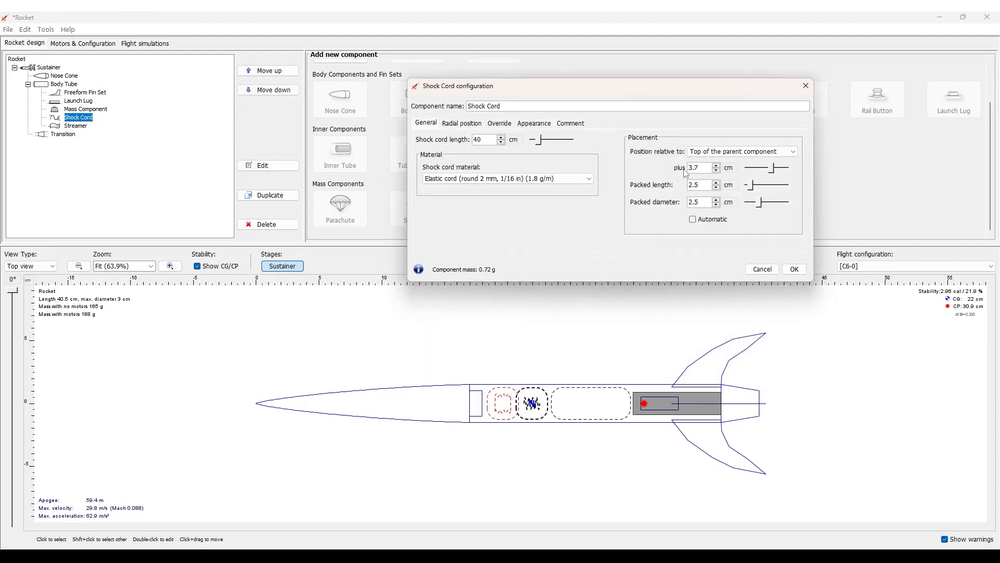
{"action": "left_click_drag", "start_coordinate": [773, 176], "coordinate": [775, 173]}
{"action": "left_click", "coordinate": [587, 401]}
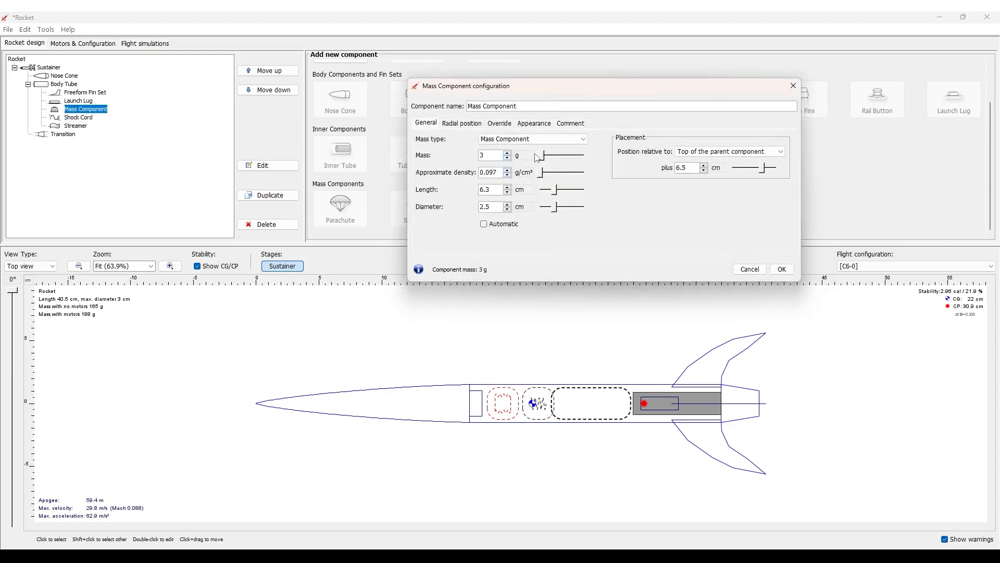
{"action": "left_click_drag", "start_coordinate": [558, 192], "coordinate": [555, 191]}
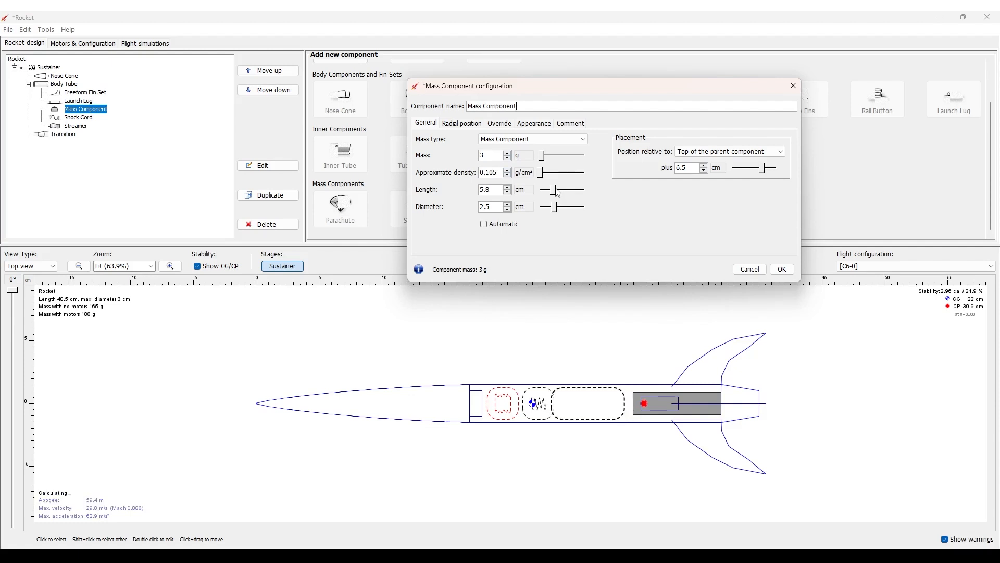
{"action": "left_click_drag", "start_coordinate": [762, 170], "coordinate": [763, 170]}
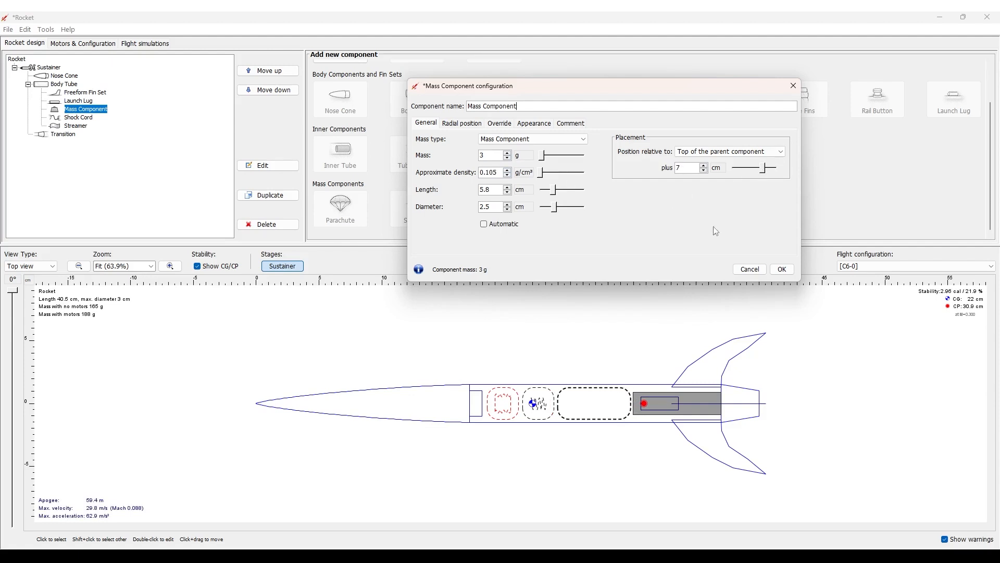
{"action": "left_click", "coordinate": [782, 269]}
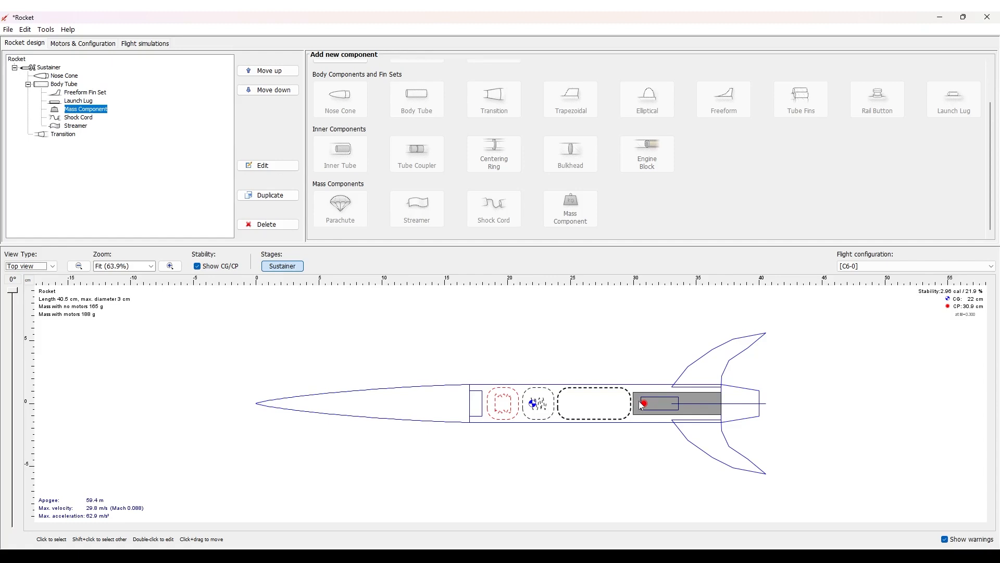
Add a custom engine block inside the body tube, offset -6.5 cm from the tube's bottom at the motor's front end
{"action": "scroll", "coordinate": [396, 146], "scroll_direction": "up", "scroll_amount": 2}
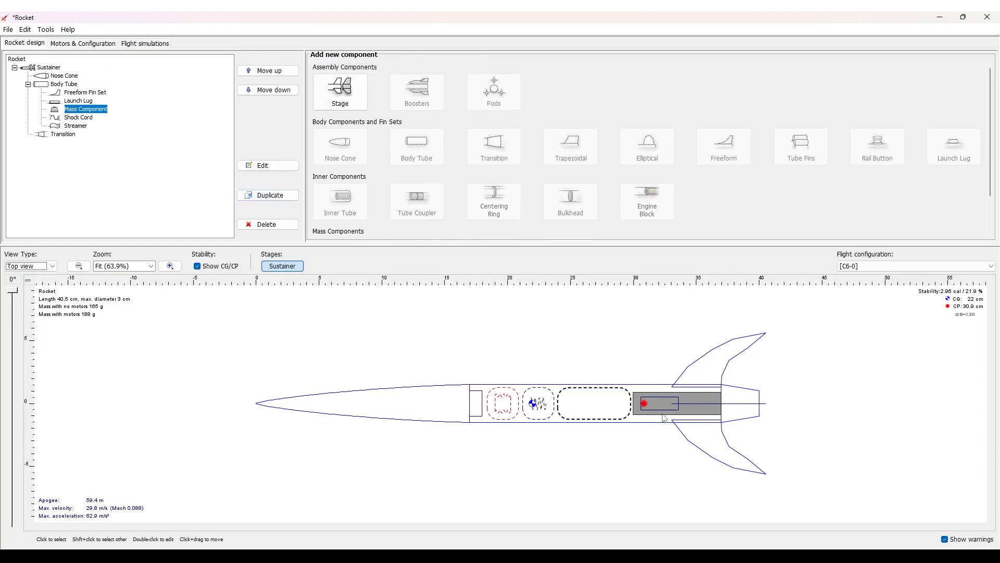
{"action": "left_click", "coordinate": [637, 417]}
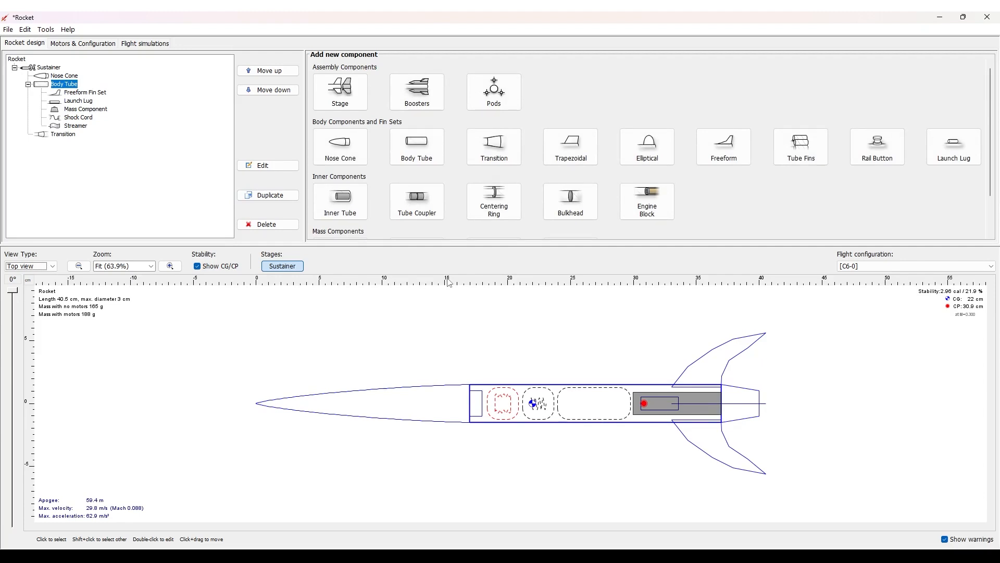
{"action": "left_click", "coordinate": [650, 208]}
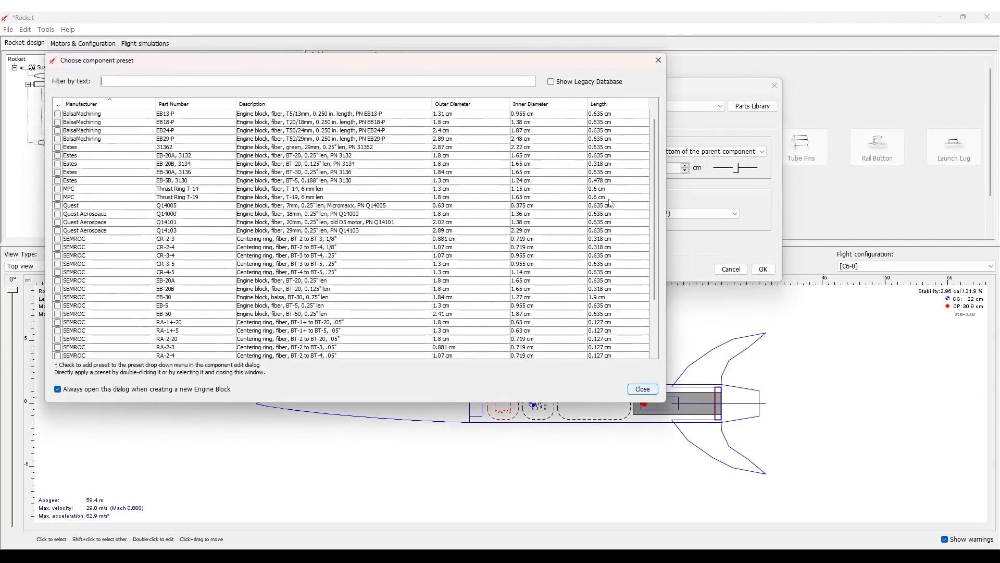
{"action": "left_click", "coordinate": [658, 60]}
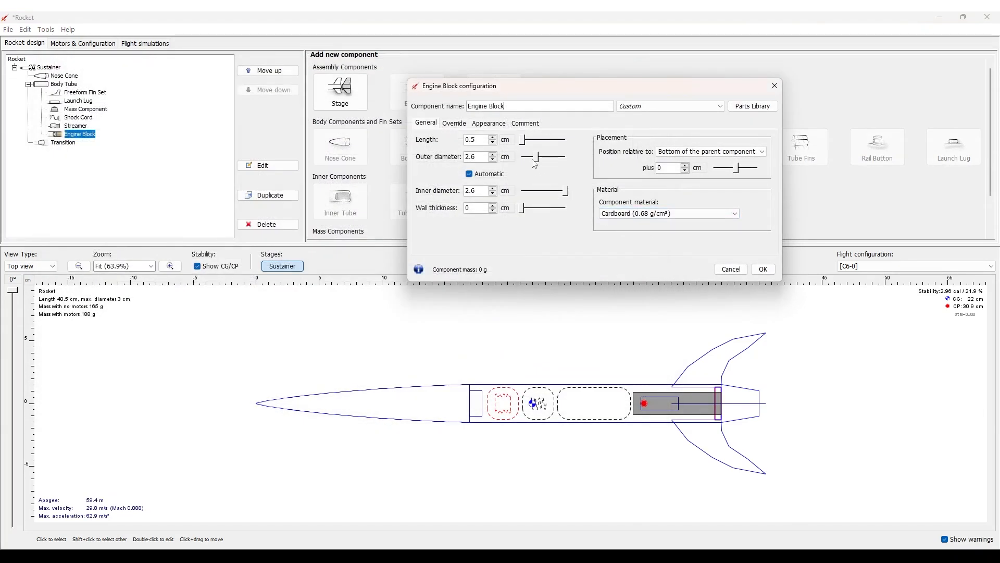
{"action": "left_click_drag", "start_coordinate": [737, 167], "coordinate": [731, 172]}
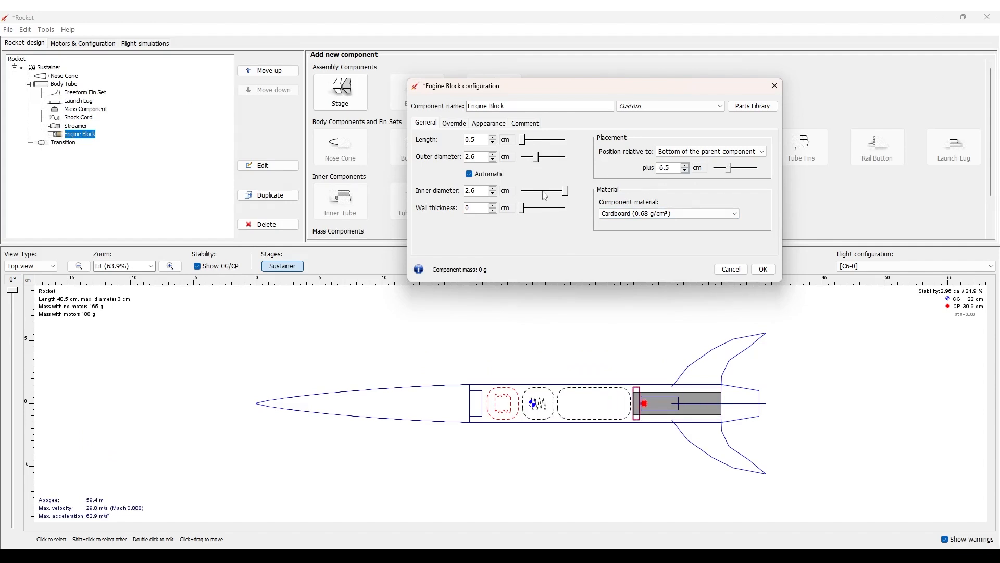
Set the engine block's inner diameter to 1.8 cm and its material to PVC (1.39 g/cm³), and confirm it
{"action": "left_click", "coordinate": [477, 190]}
{"action": "type", "text": "1.8"}
{"action": "key", "text": "Return"}
{"action": "left_click", "coordinate": [668, 213]}
{"action": "scroll", "coordinate": [651, 260], "scroll_direction": "down", "scroll_amount": 3}
{"action": "left_click", "coordinate": [651, 262]}
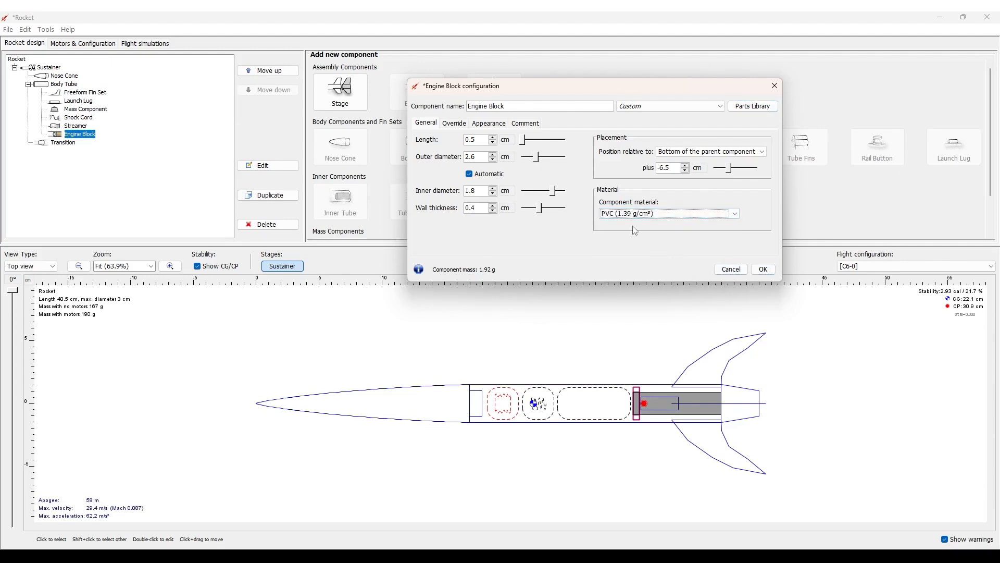
{"action": "left_click", "coordinate": [763, 269]}
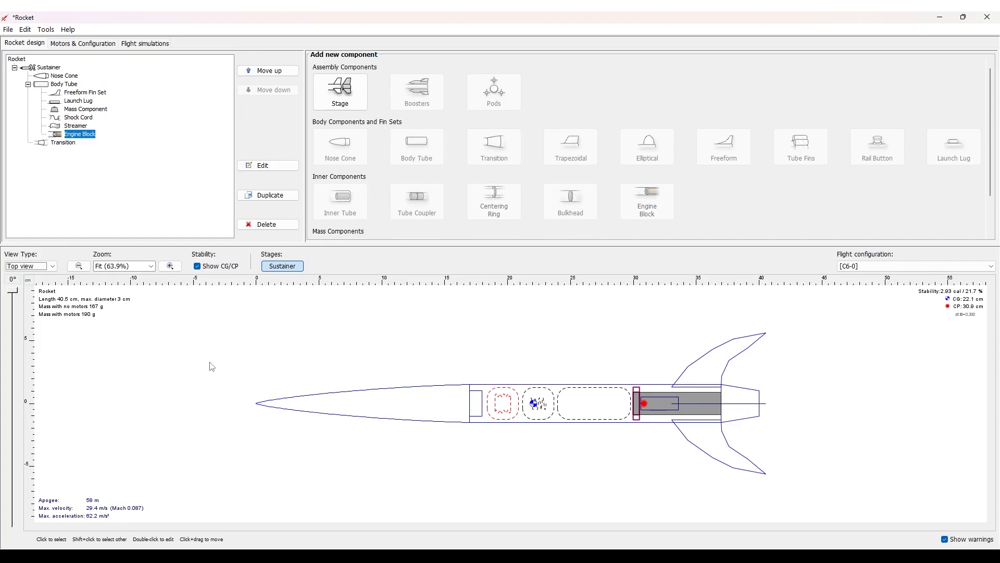
Make the nose cone hollow with a 0.2 cm wall thickness by disabling its Filled option
{"action": "left_click", "coordinate": [94, 513]}
{"action": "left_click", "coordinate": [942, 305]}
{"action": "left_click", "coordinate": [427, 410]}
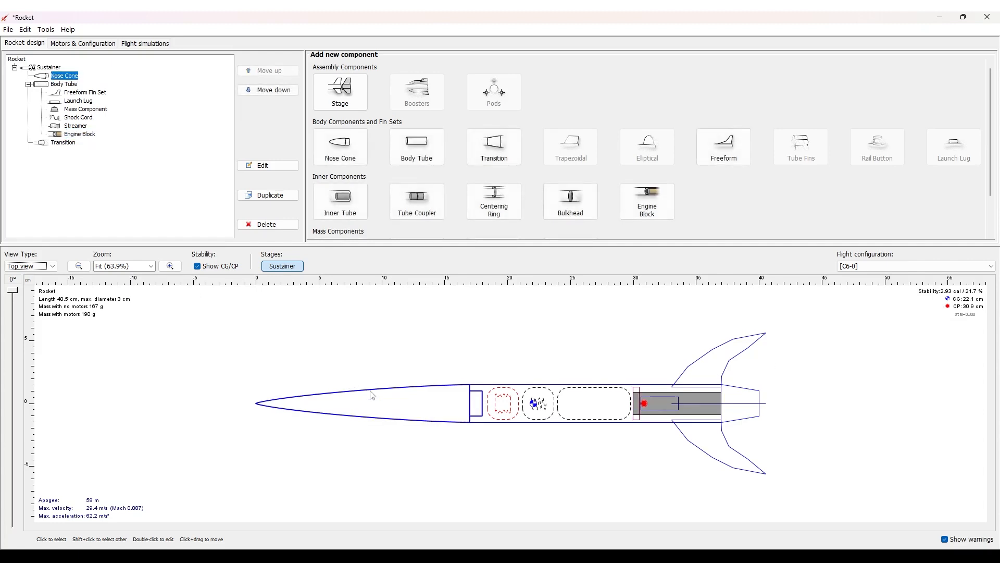
{"action": "double_click", "coordinate": [394, 406]}
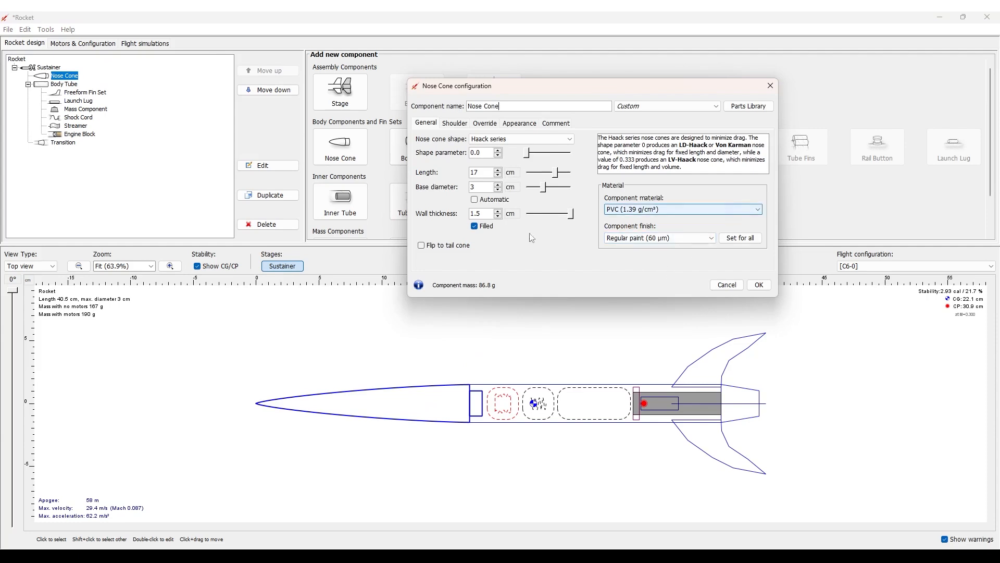
{"action": "left_click", "coordinate": [474, 226]}
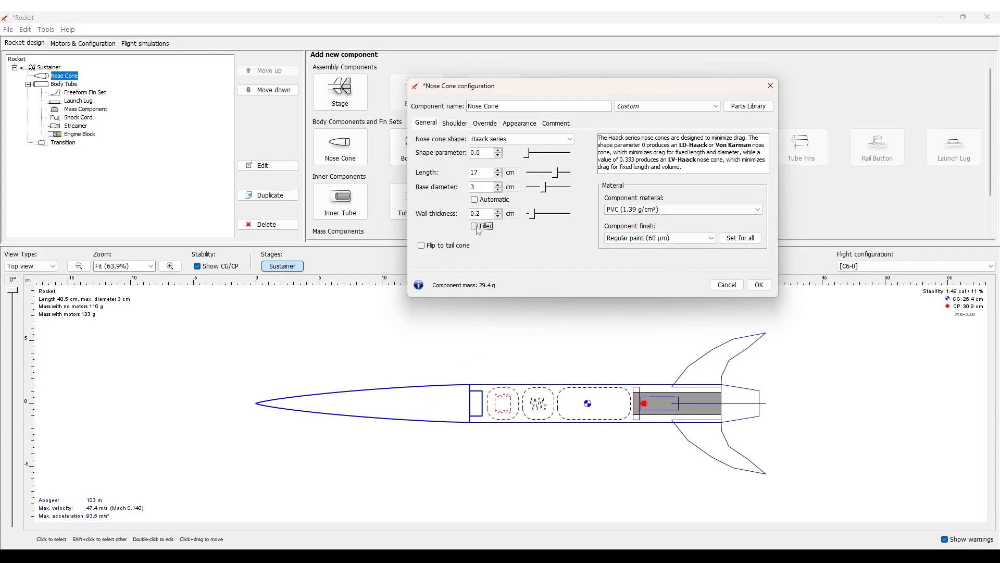
{"action": "left_click", "coordinate": [757, 285]}
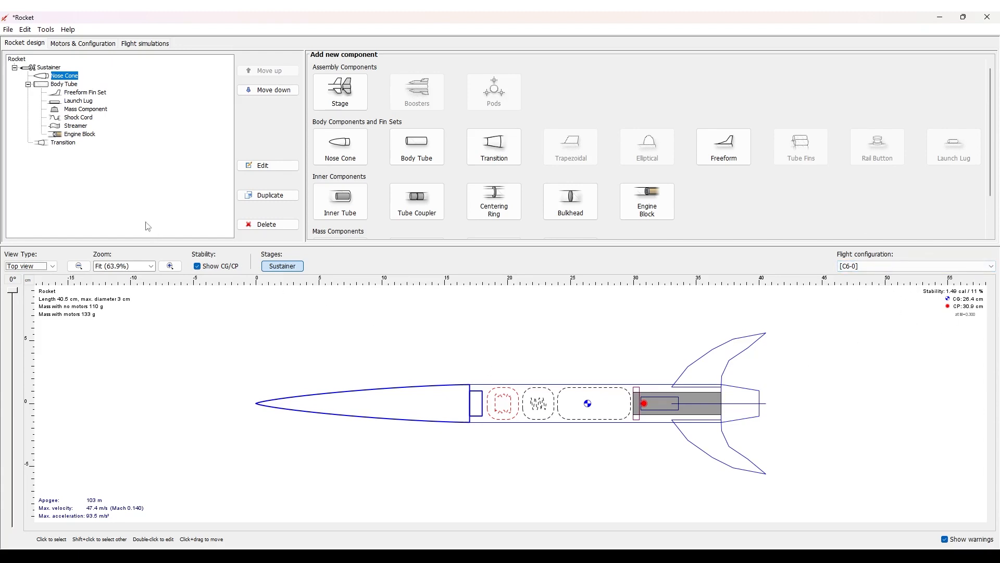
Shorten the tail transition to about 1 cm and confirm its configuration
{"action": "double_click", "coordinate": [69, 144]}
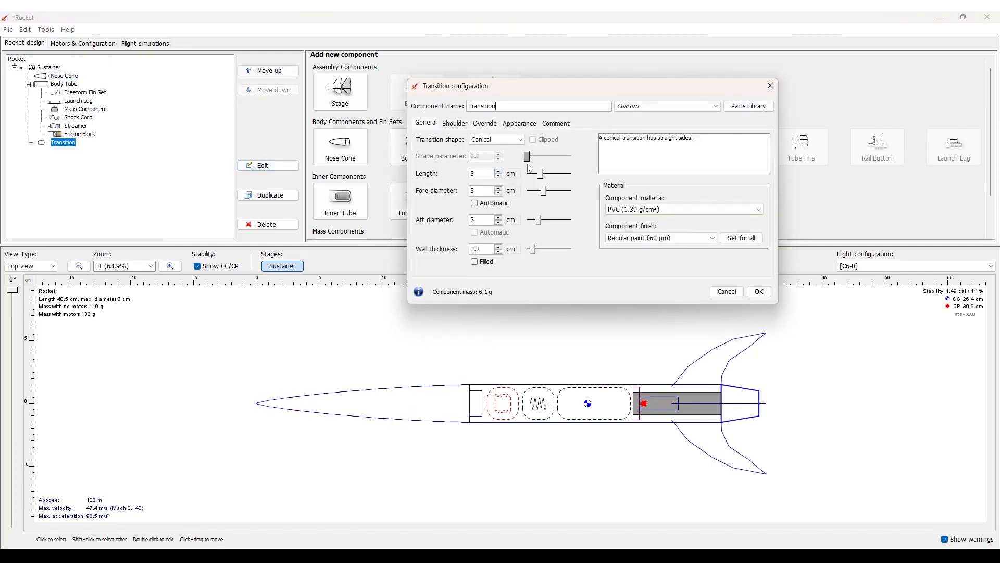
{"action": "left_click_drag", "start_coordinate": [542, 179], "coordinate": [531, 178]}
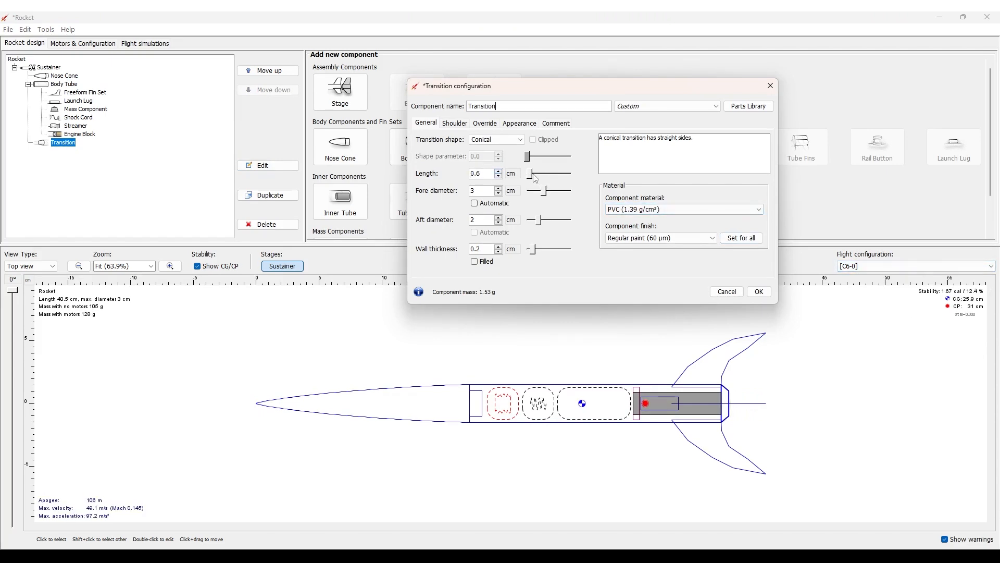
{"action": "left_click_drag", "start_coordinate": [532, 175], "coordinate": [533, 175]}
{"action": "left_click", "coordinate": [759, 291]}
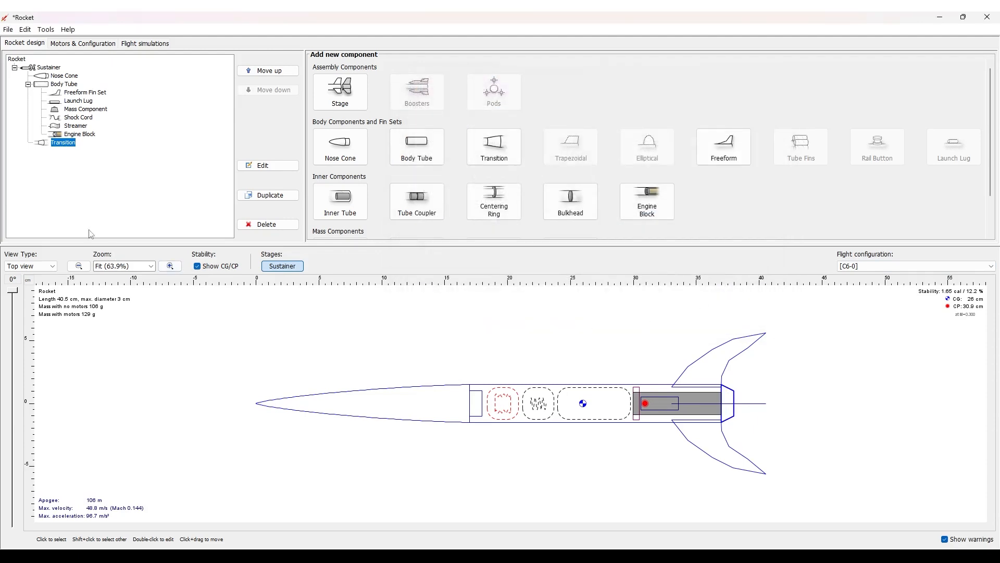
Set the freeform fin set's number of fins to 4
{"action": "left_click", "coordinate": [84, 92]}
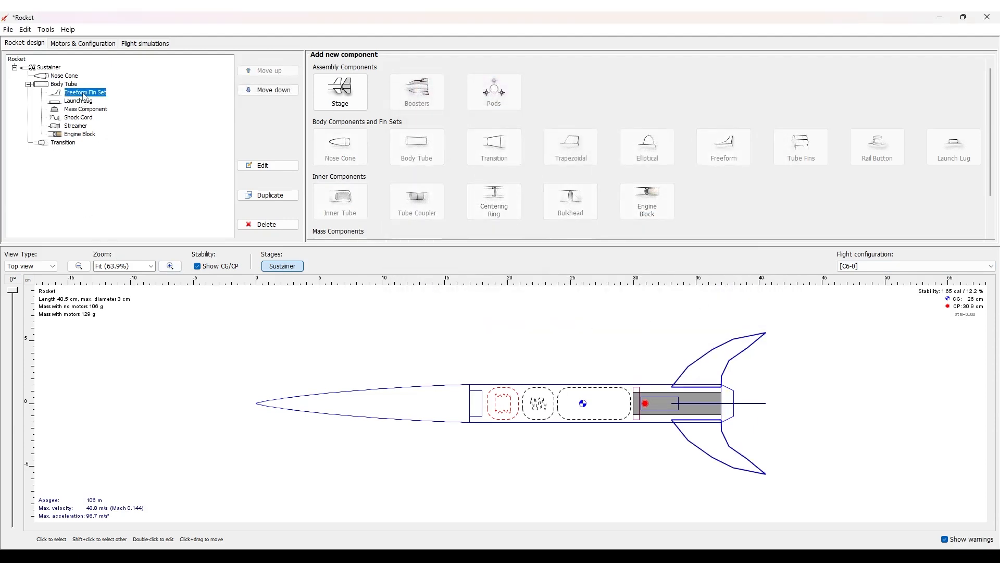
{"action": "double_click", "coordinate": [82, 97]}
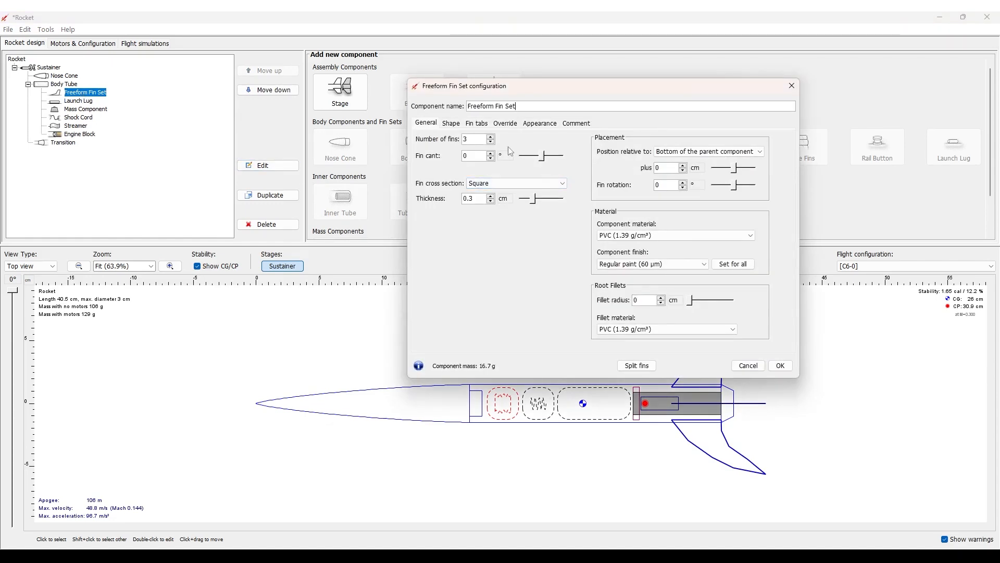
{"action": "left_click", "coordinate": [492, 137]}
{"action": "left_click", "coordinate": [490, 143]}
{"action": "left_click", "coordinate": [492, 137]}
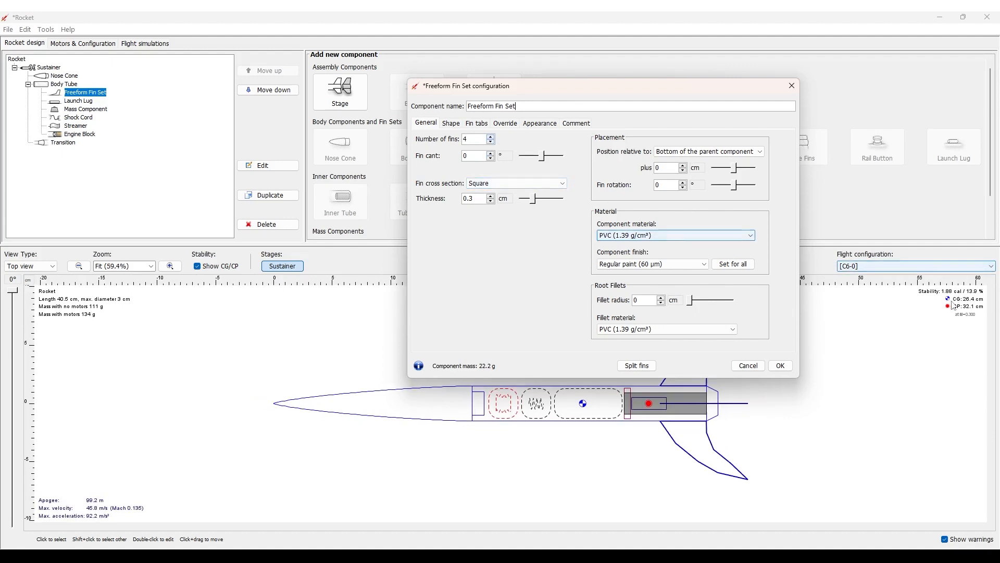
Try the freeform fin set with 8 fins
{"action": "left_click", "coordinate": [491, 138]}
{"action": "left_click", "coordinate": [491, 138]}
{"action": "left_click", "coordinate": [491, 138]}
{"action": "left_click", "coordinate": [491, 138]}
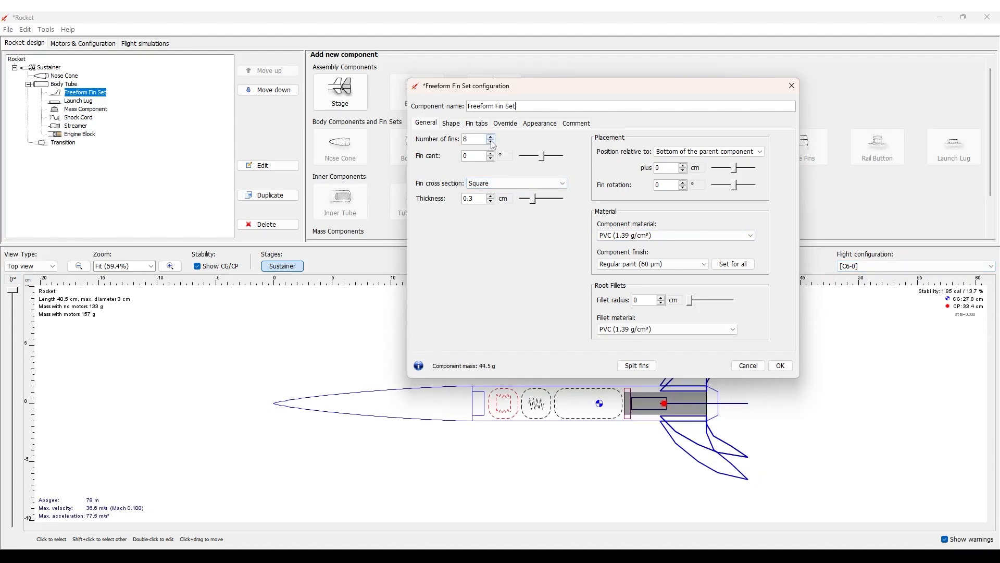
Return the number of fins to 4 and confirm the freeform fin set configuration
{"action": "left_click", "coordinate": [491, 143]}
{"action": "left_click", "coordinate": [491, 143]}
{"action": "left_click", "coordinate": [491, 142]}
{"action": "left_click", "coordinate": [491, 143]}
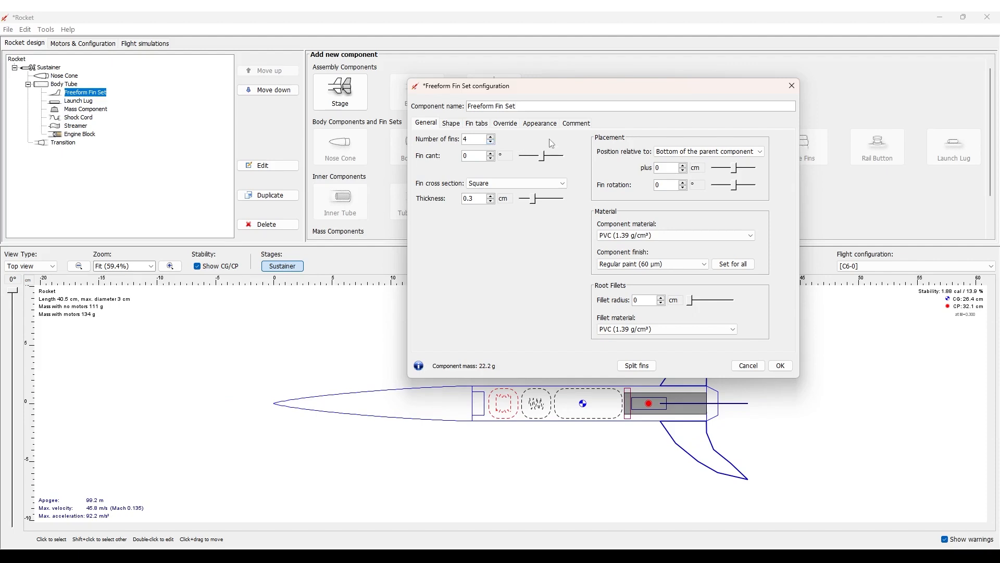
{"action": "left_click", "coordinate": [781, 366]}
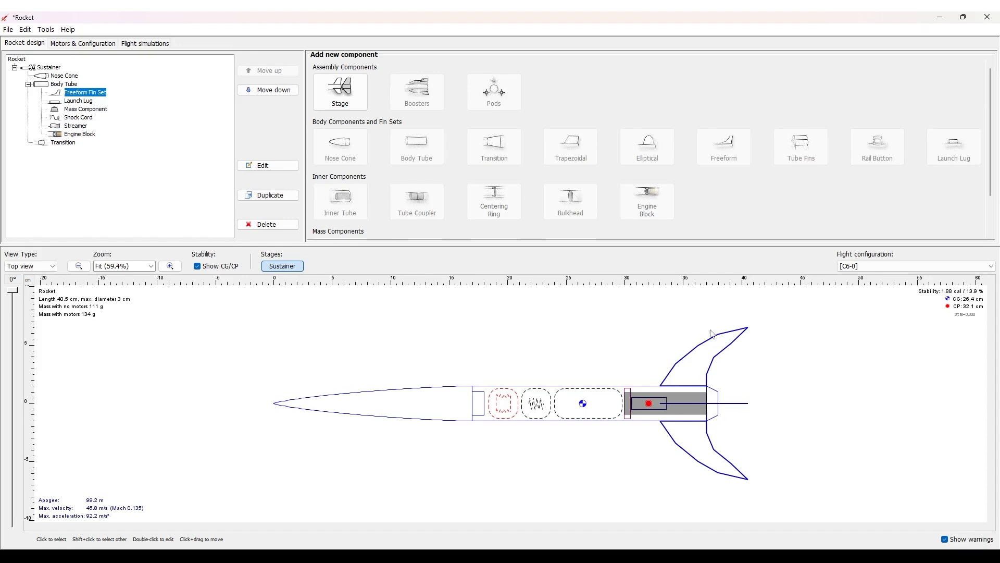
Add a second motor configuration for the body tube using the Estes 1/2A6 motor with an ejection charge delay of 2 seconds
{"action": "left_click", "coordinate": [101, 45]}
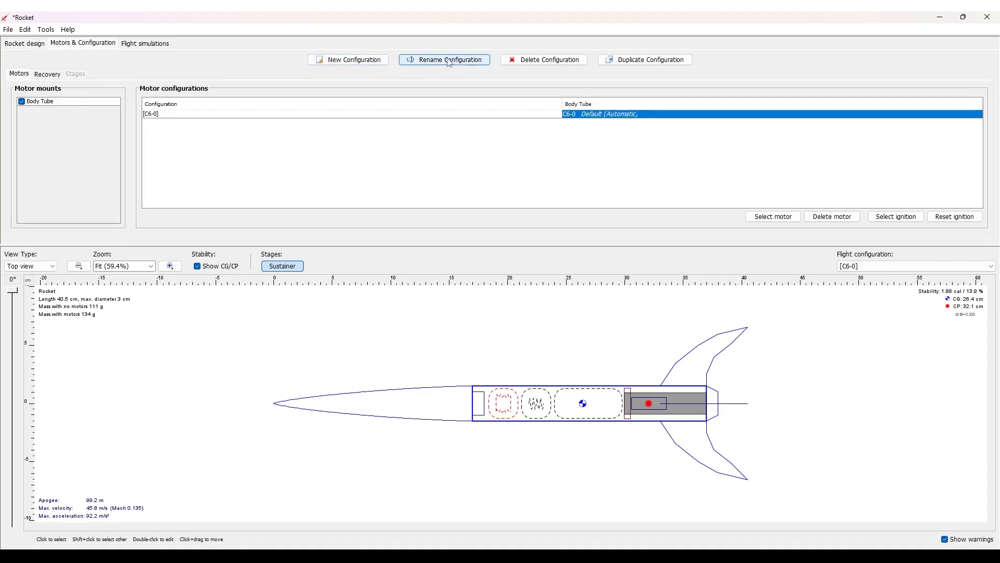
{"action": "left_click", "coordinate": [348, 60]}
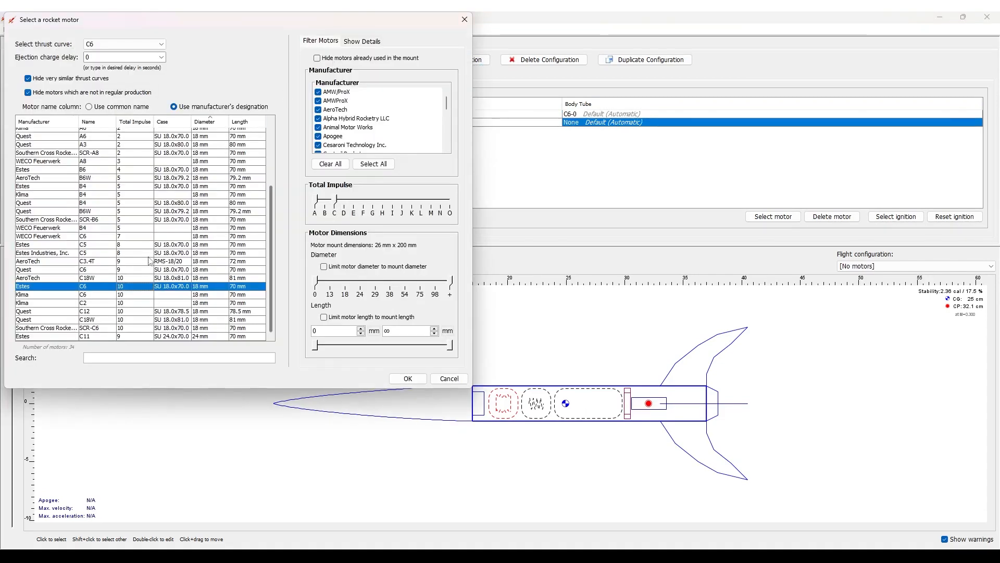
{"action": "scroll", "coordinate": [133, 263], "scroll_direction": "up", "scroll_amount": 3}
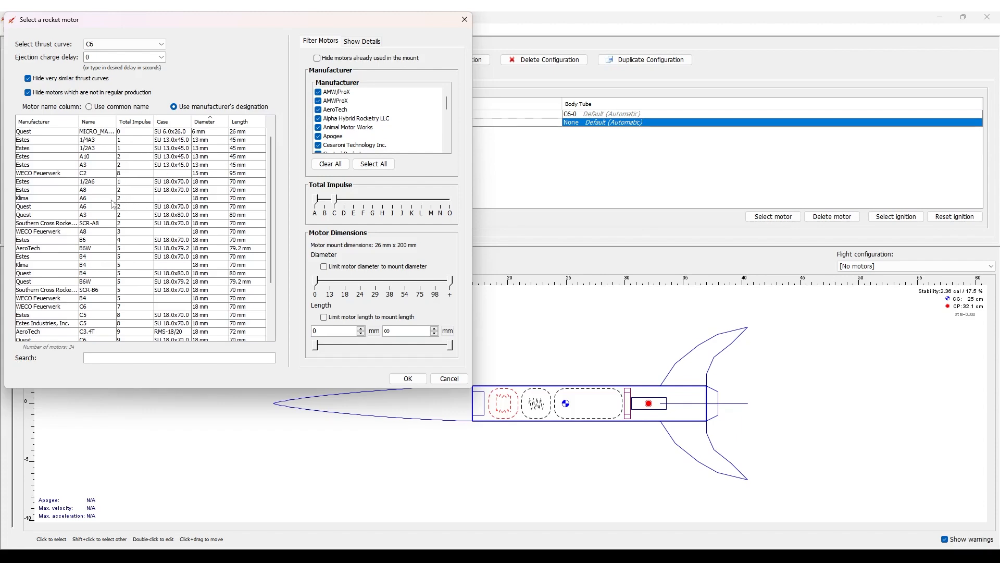
{"action": "left_click", "coordinate": [102, 183]}
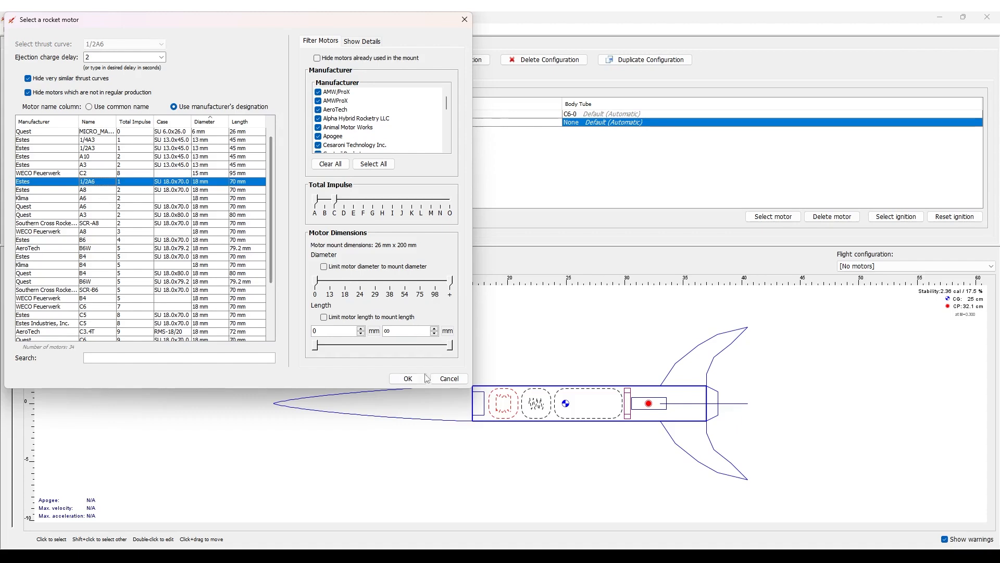
{"action": "left_click", "coordinate": [408, 379]}
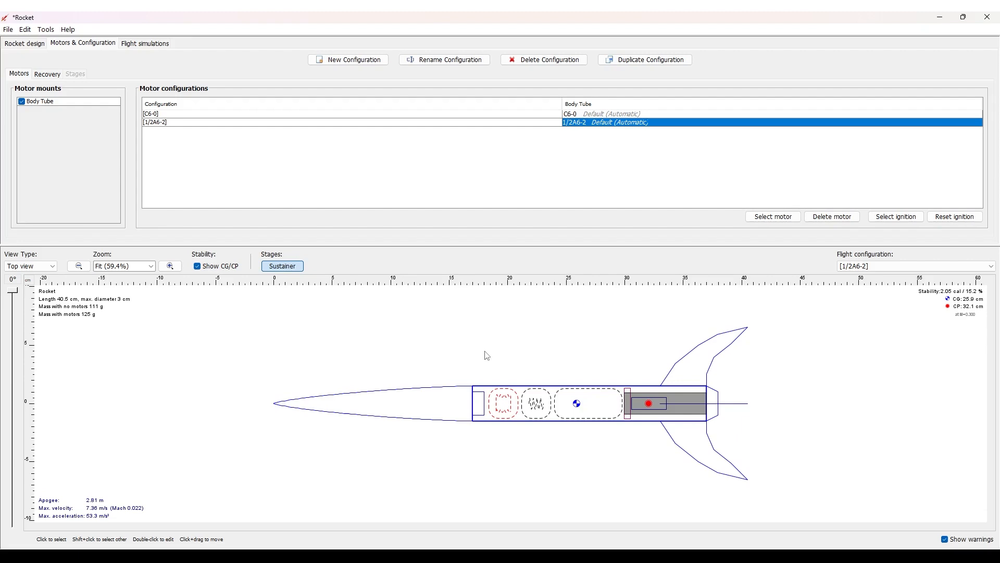
Return to the rocket design and make [C6-0] the active flight configuration
{"action": "left_click", "coordinate": [24, 43]}
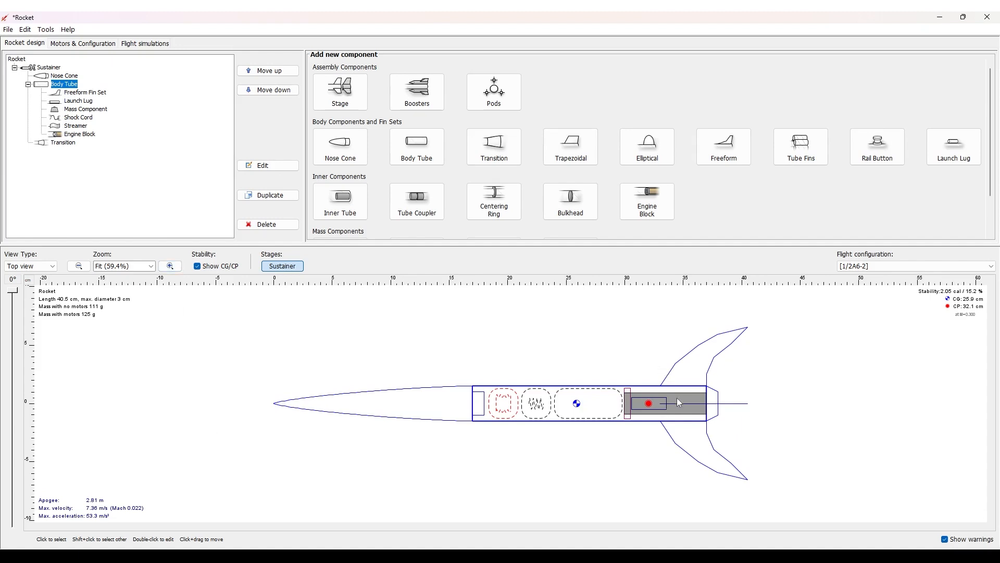
{"action": "left_click", "coordinate": [888, 268]}
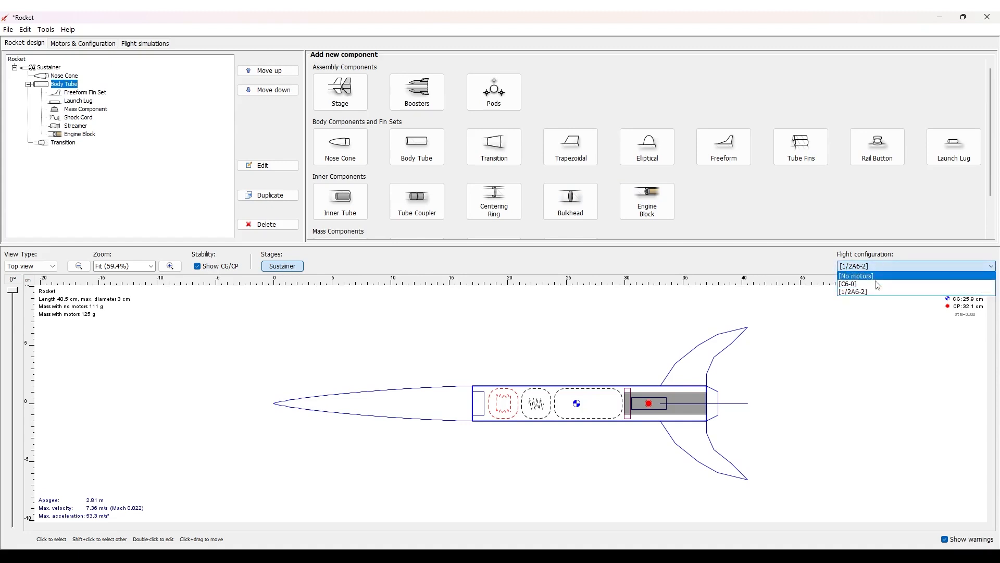
{"action": "left_click", "coordinate": [875, 285]}
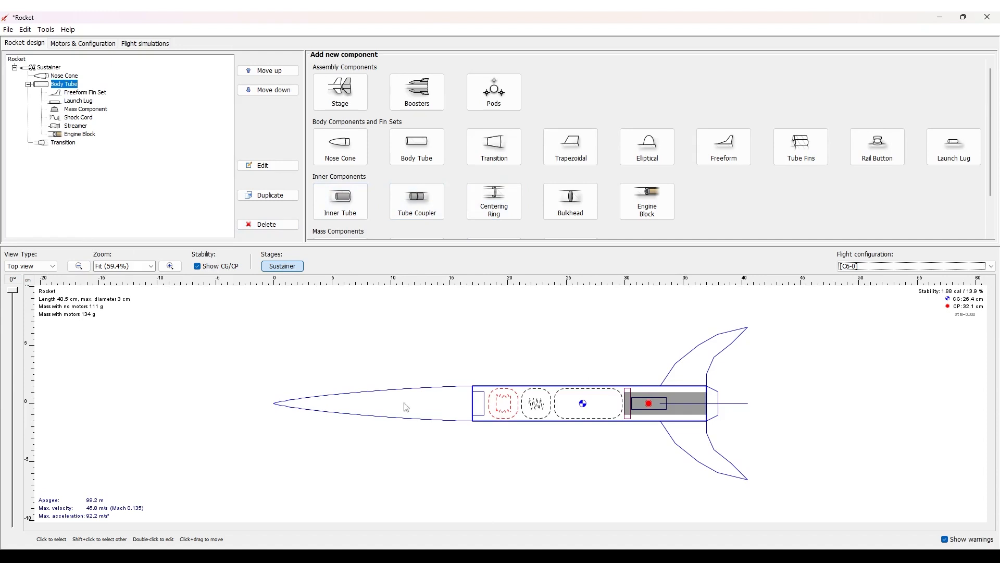
Display the rocket as 3D Unfinished and rotate it to inspect the internal components
{"action": "left_click", "coordinate": [31, 267]}
{"action": "left_click", "coordinate": [36, 305]}
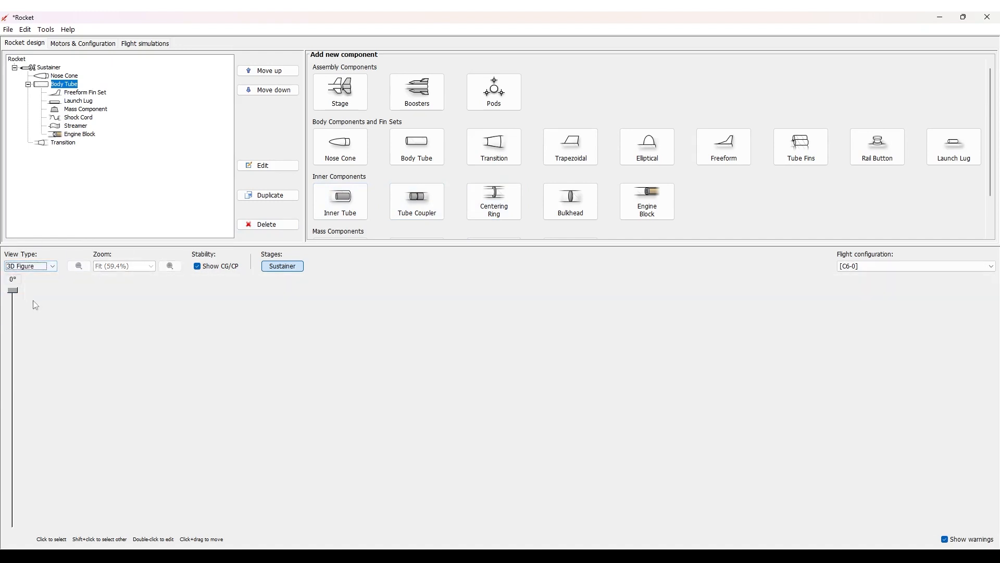
{"action": "left_click", "coordinate": [7, 269]}
{"action": "left_click", "coordinate": [32, 314]}
{"action": "left_click_drag", "start_coordinate": [328, 399], "coordinate": [369, 399]}
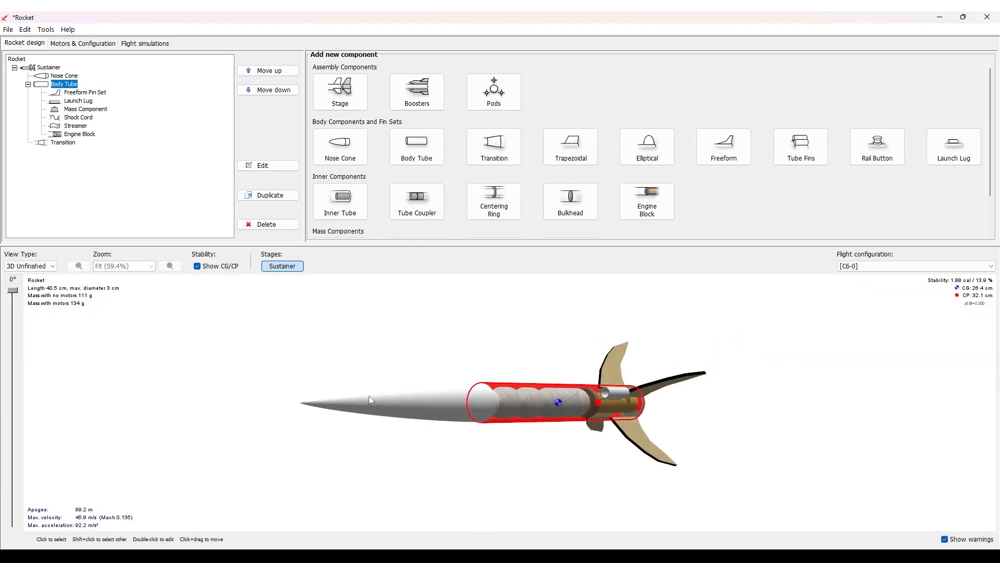
Run Simulation 1 for the C6-0 configuration and review its flight results
{"action": "left_click", "coordinate": [130, 45]}
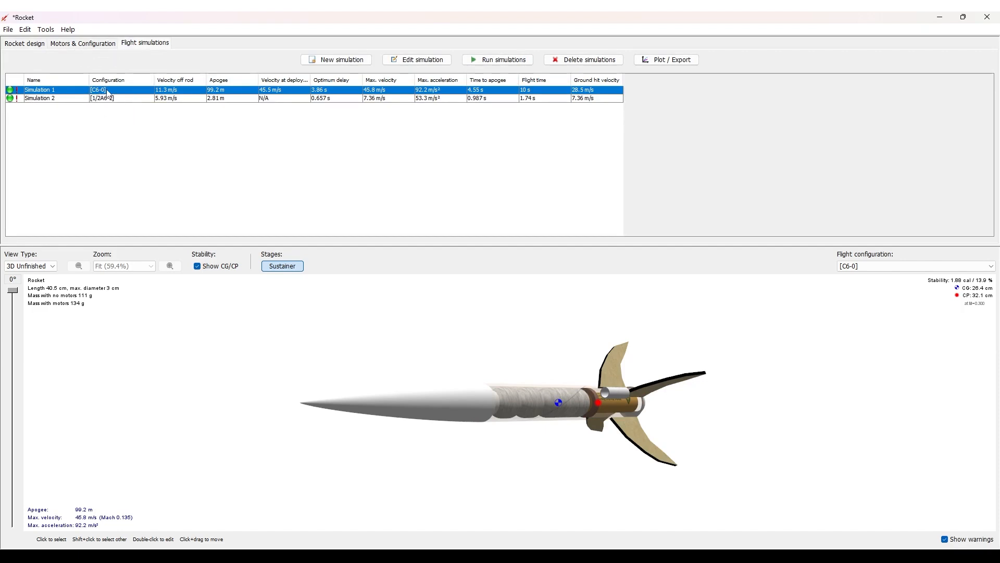
{"action": "left_click", "coordinate": [496, 61]}
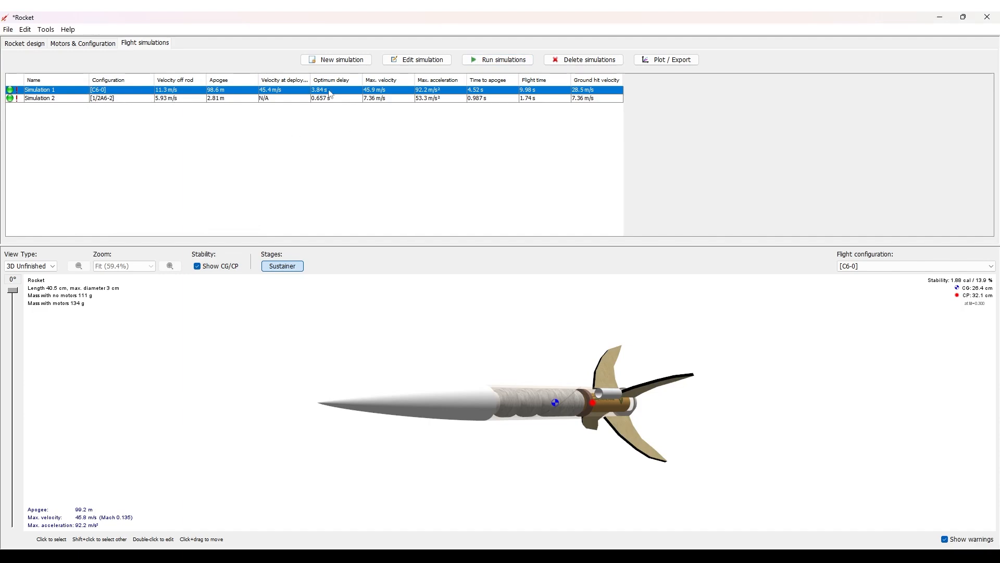
{"action": "mouse_move", "coordinate": [375, 92]}
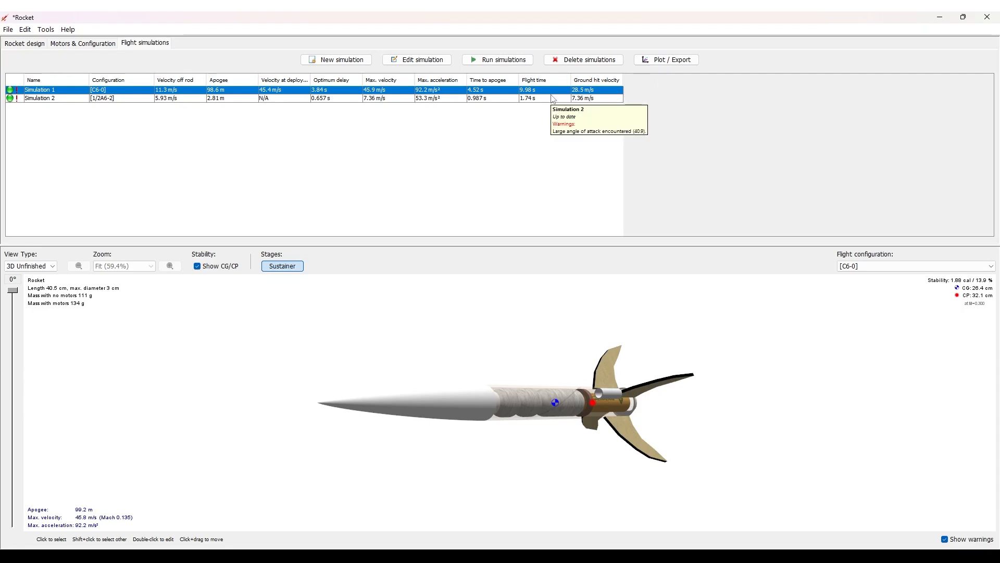
Plot Simulation 1 with the preset Angle of attack and orientation vs. time, examine the graph, and close the plot windows
{"action": "left_click", "coordinate": [652, 61]}
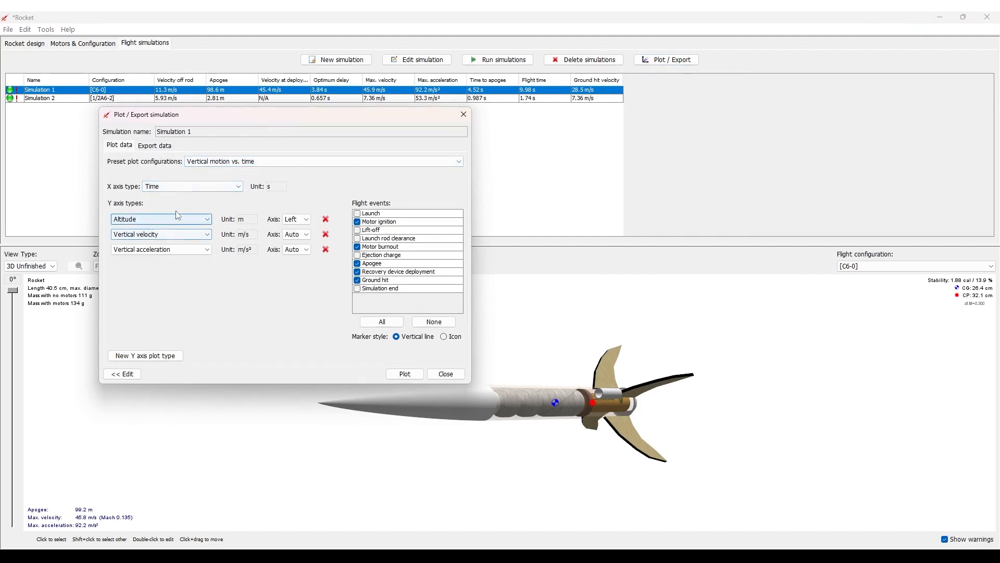
{"action": "left_click", "coordinate": [224, 161]}
{"action": "left_click", "coordinate": [228, 204]}
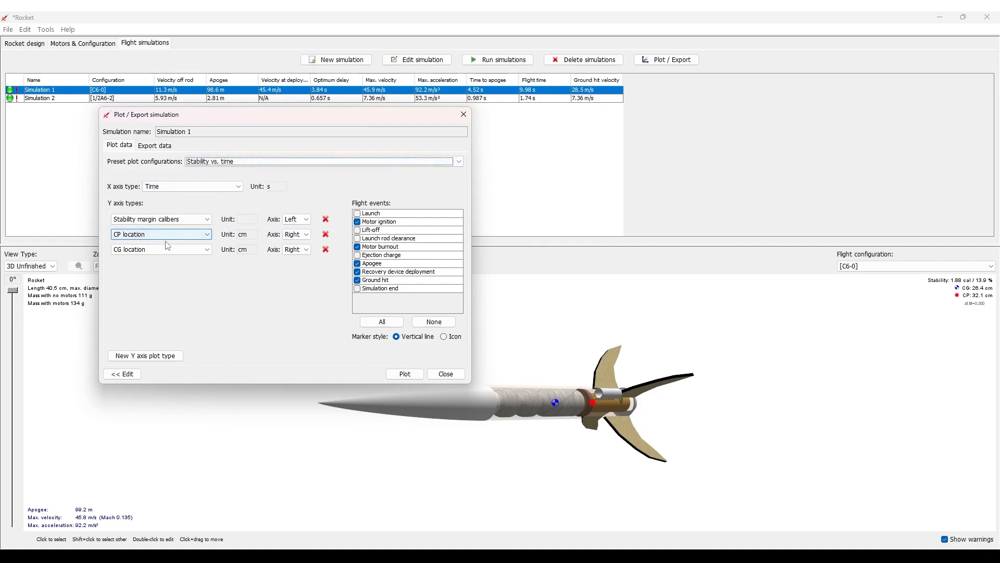
{"action": "left_click", "coordinate": [214, 161]}
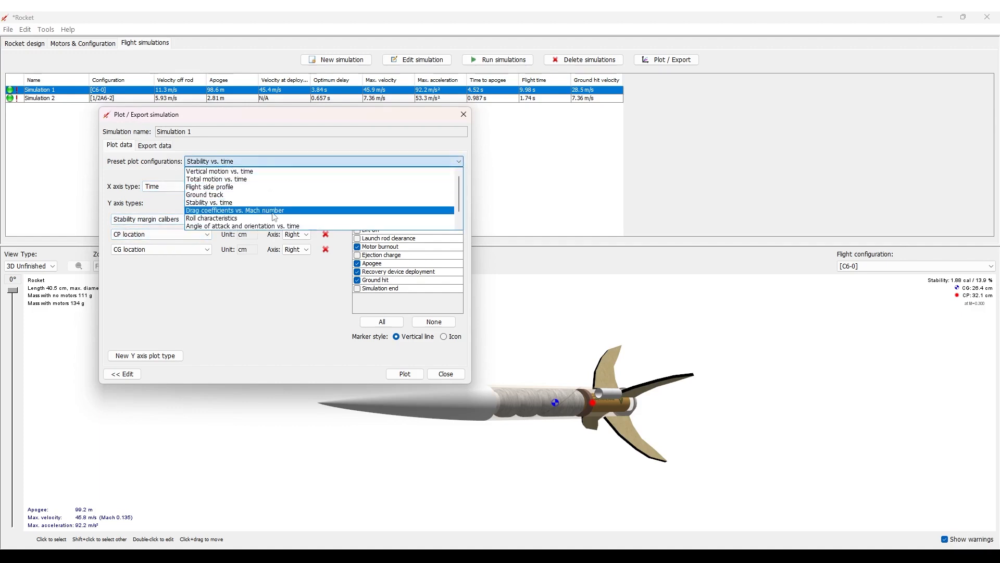
{"action": "scroll", "coordinate": [262, 225], "scroll_direction": "down", "scroll_amount": 1}
{"action": "left_click", "coordinate": [260, 214]}
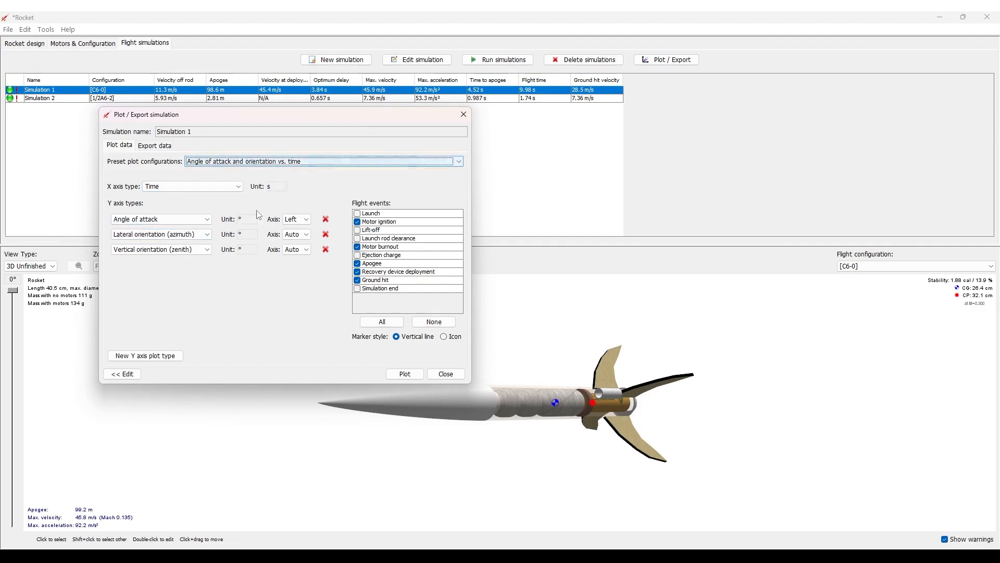
{"action": "left_click", "coordinate": [405, 374]}
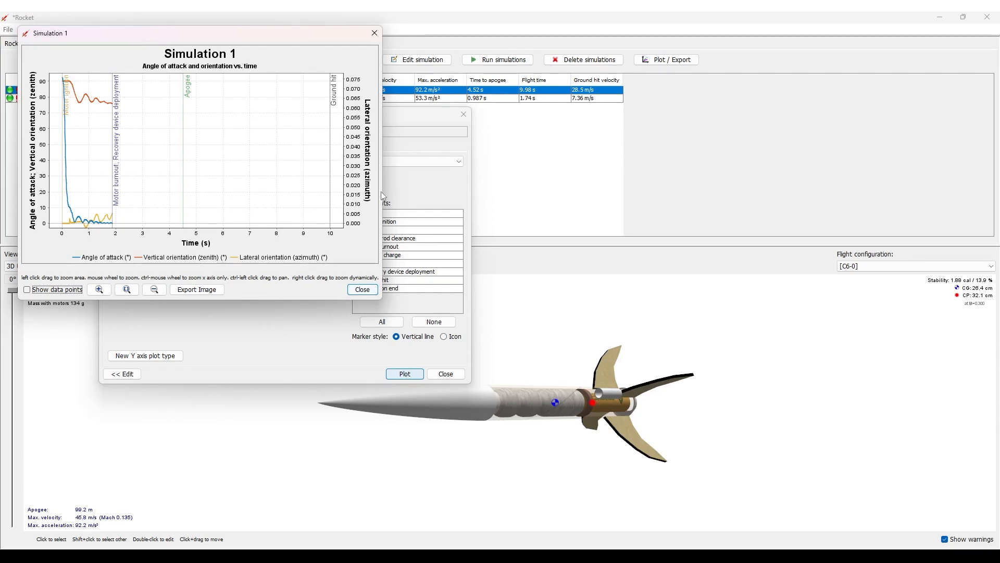
{"action": "left_click", "coordinate": [362, 289]}
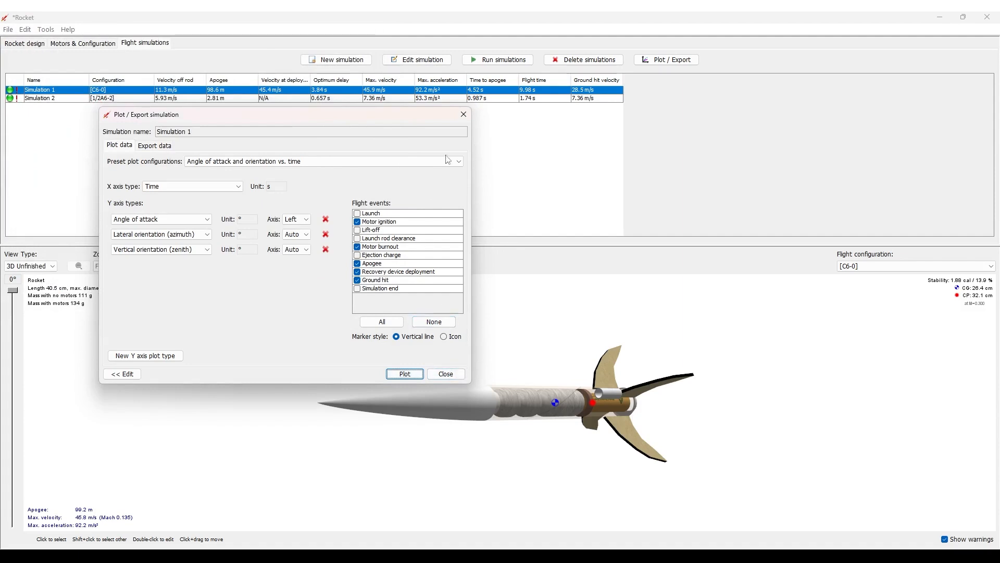
{"action": "left_click", "coordinate": [464, 114]}
Try placing the nose cone after the transition in the component order and inspect the rearranged rocket in 3D
{"action": "left_click_drag", "start_coordinate": [586, 407], "coordinate": [498, 439]}
{"action": "left_click_drag", "start_coordinate": [570, 390], "coordinate": [448, 392]}
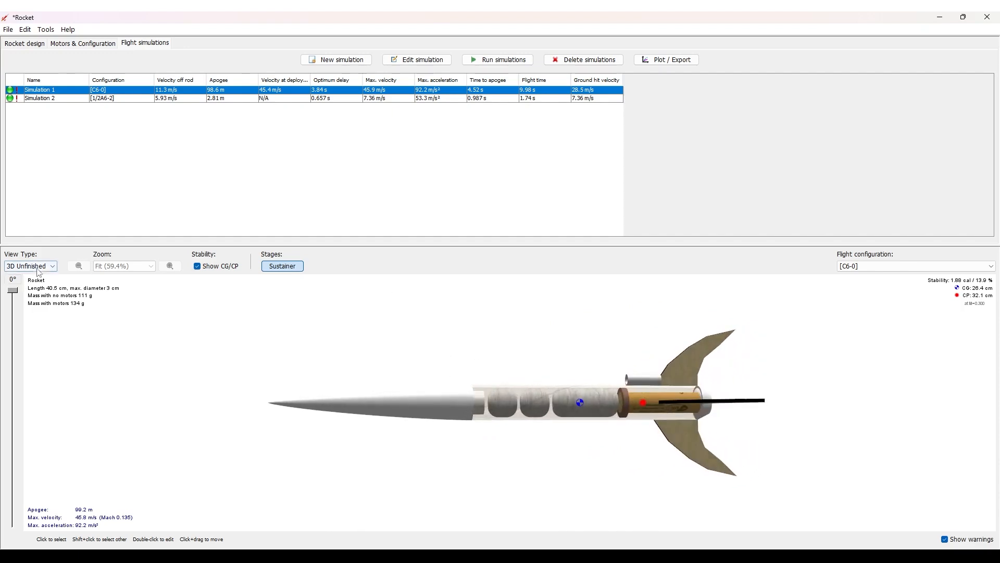
{"action": "left_click", "coordinate": [30, 45]}
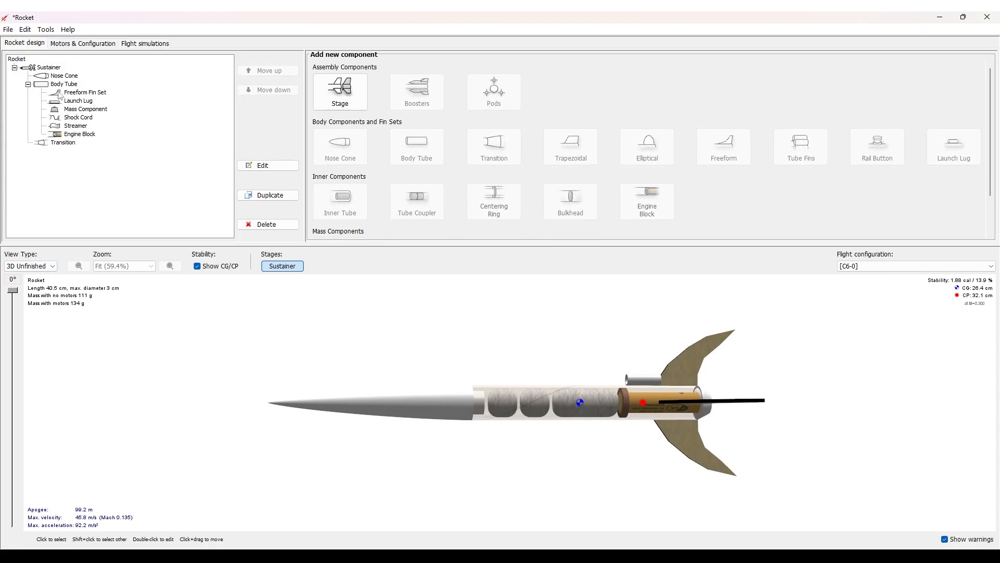
{"action": "left_click", "coordinate": [60, 78]}
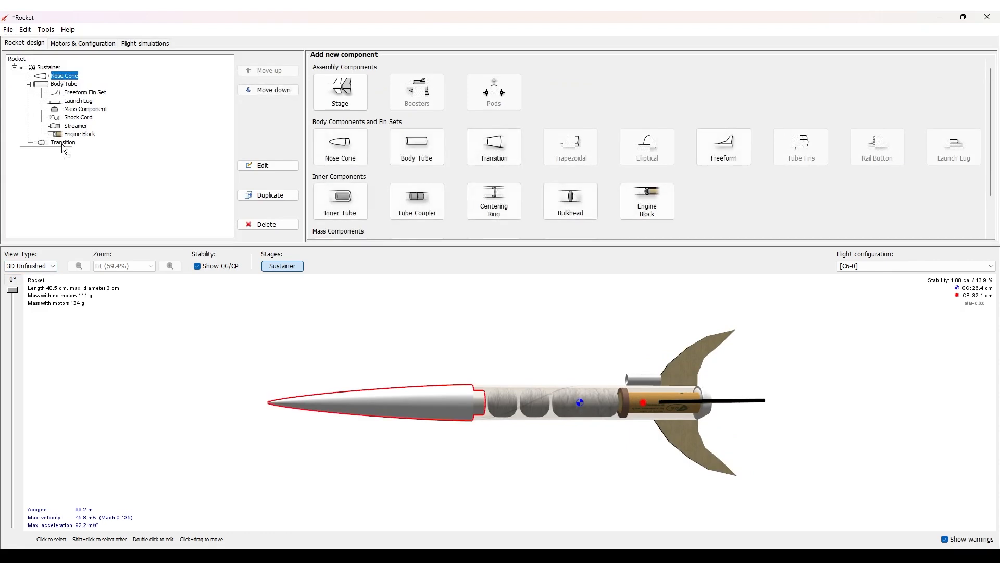
{"action": "left_click_drag", "start_coordinate": [62, 144], "coordinate": [62, 145]}
{"action": "mouse_move", "coordinate": [489, 426]}
{"action": "left_mouse_down"}
{"action": "mouse_move", "coordinate": [439, 409]}
{"action": "mouse_move", "coordinate": [407, 418]}
{"action": "mouse_move", "coordinate": [482, 415]}
{"action": "left_mouse_up"}
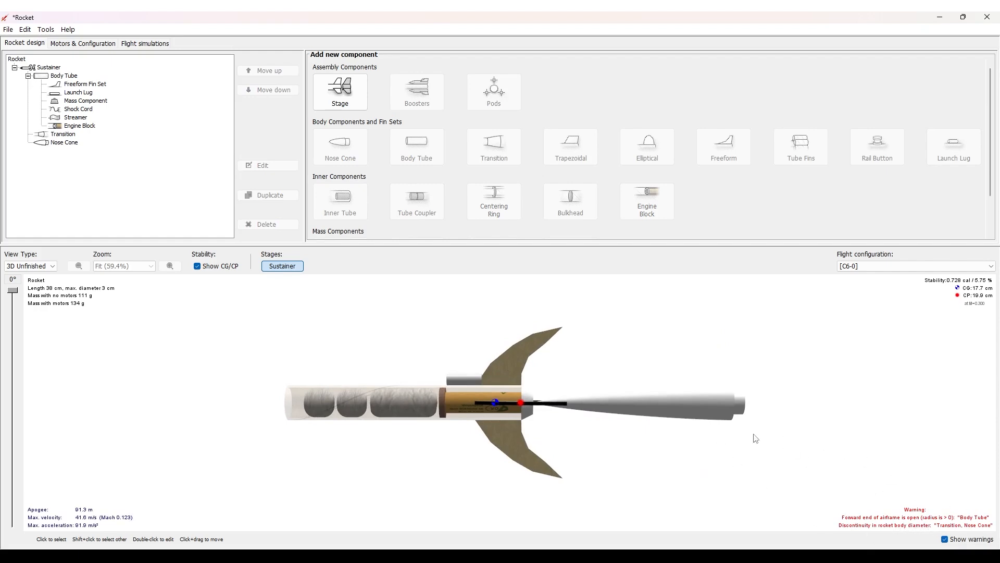
{"action": "mouse_move", "coordinate": [372, 409]}
{"action": "left_mouse_down"}
{"action": "mouse_move", "coordinate": [434, 407]}
{"action": "mouse_move", "coordinate": [392, 409]}
{"action": "left_mouse_up"}
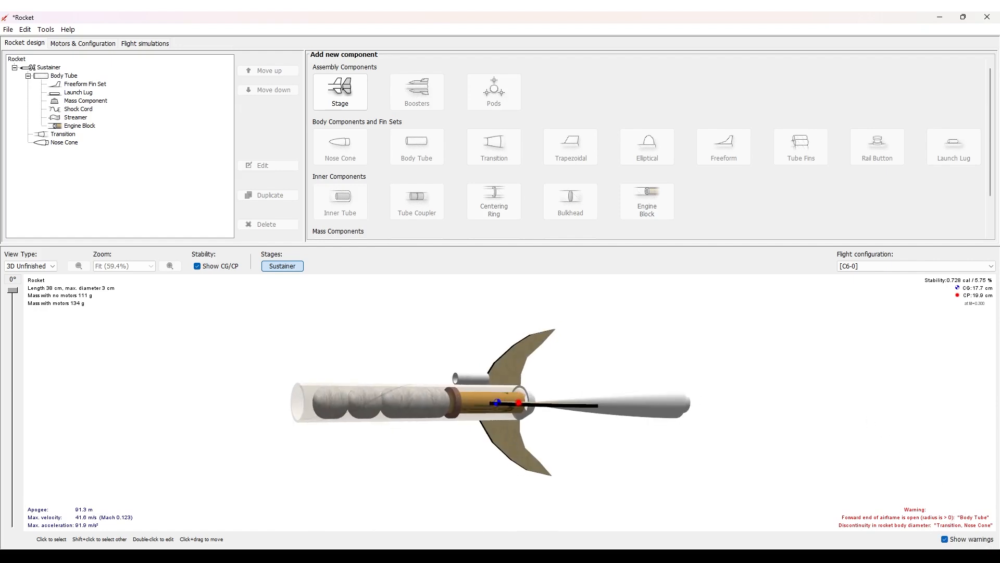
{"action": "left_click_drag", "start_coordinate": [716, 465], "coordinate": [748, 453]}
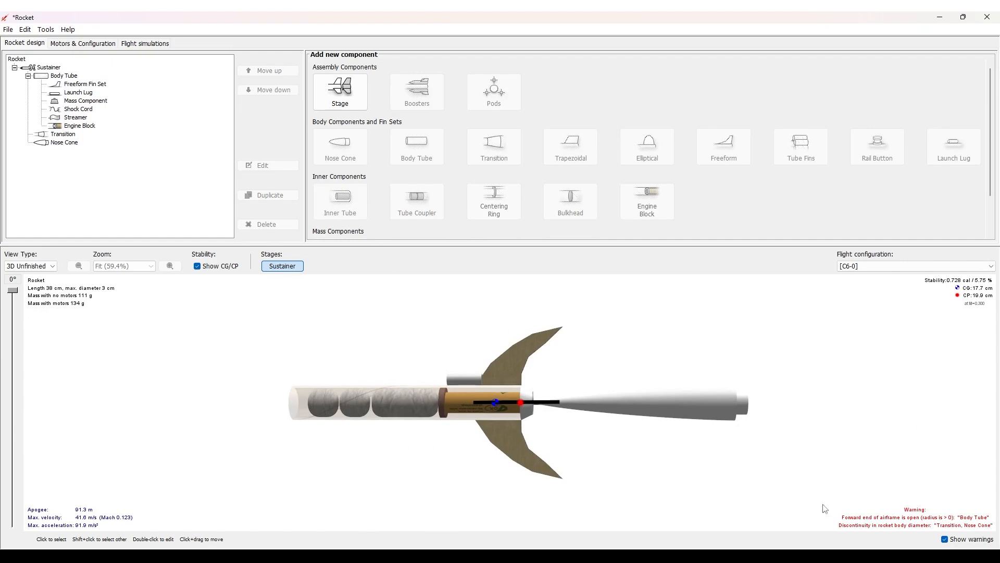
Move the nose cone back ahead of the body tube and display the rocket in Top view
{"action": "left_click", "coordinate": [52, 142]}
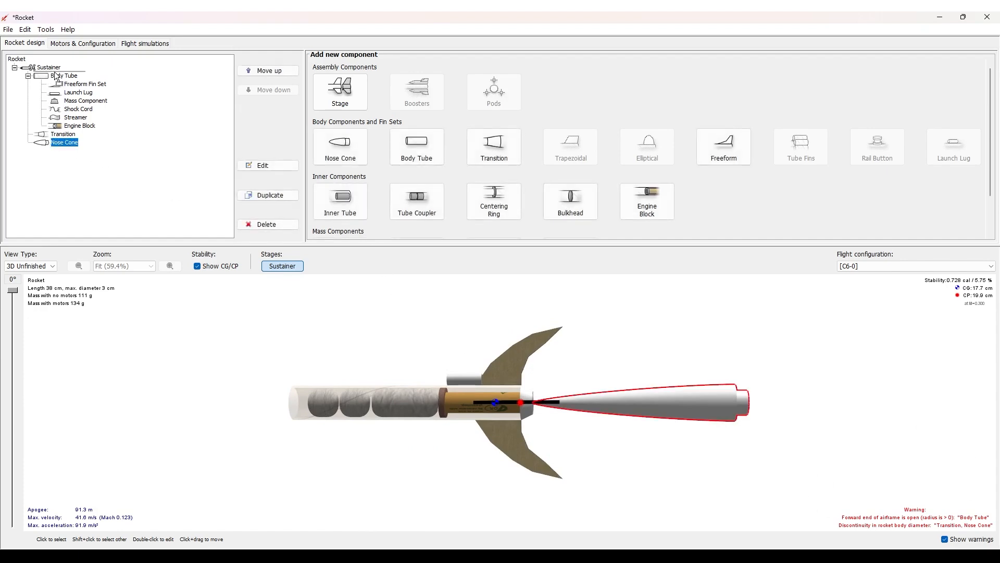
{"action": "left_click_drag", "start_coordinate": [57, 77], "coordinate": [57, 78]}
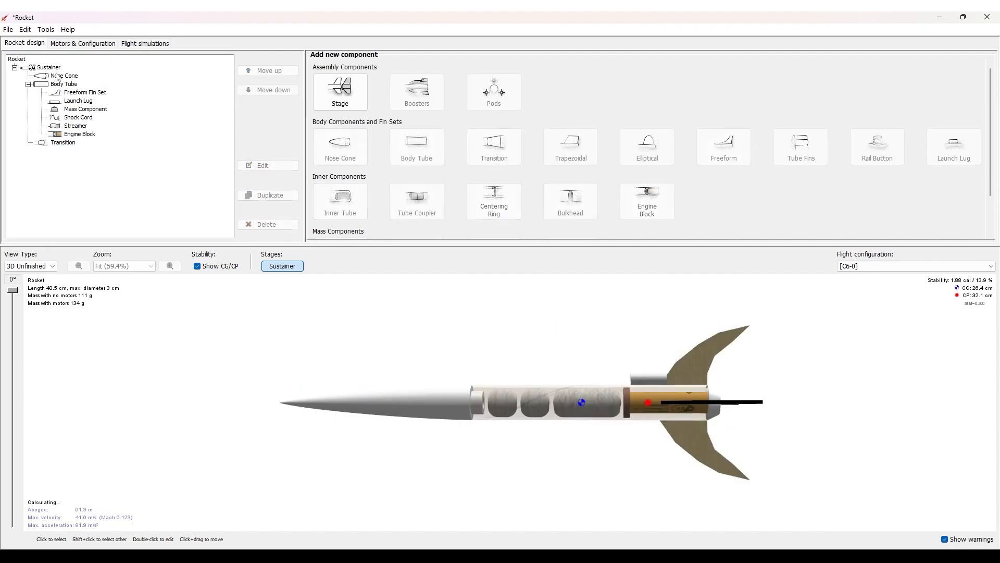
{"action": "left_click", "coordinate": [52, 267]}
{"action": "left_click", "coordinate": [52, 279]}
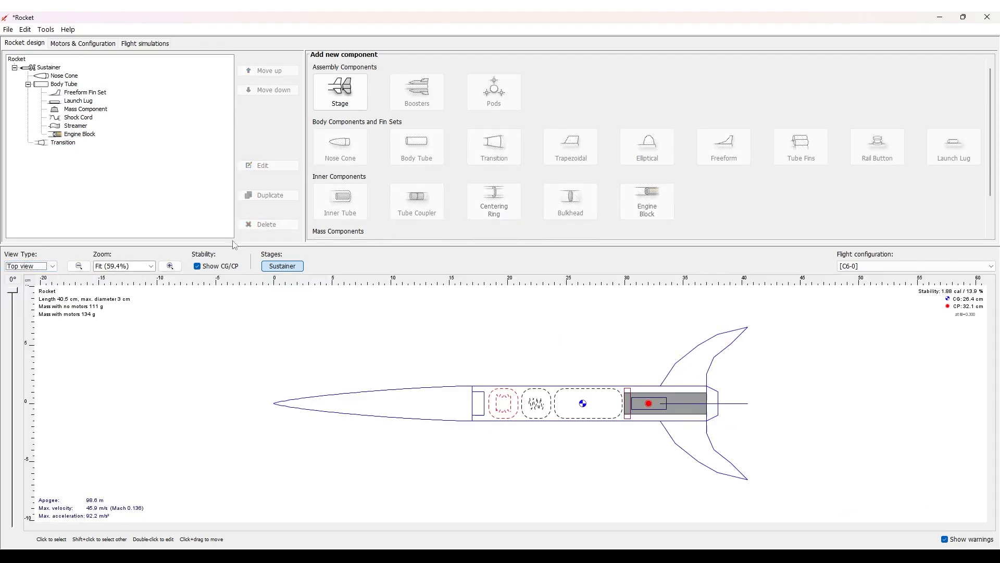